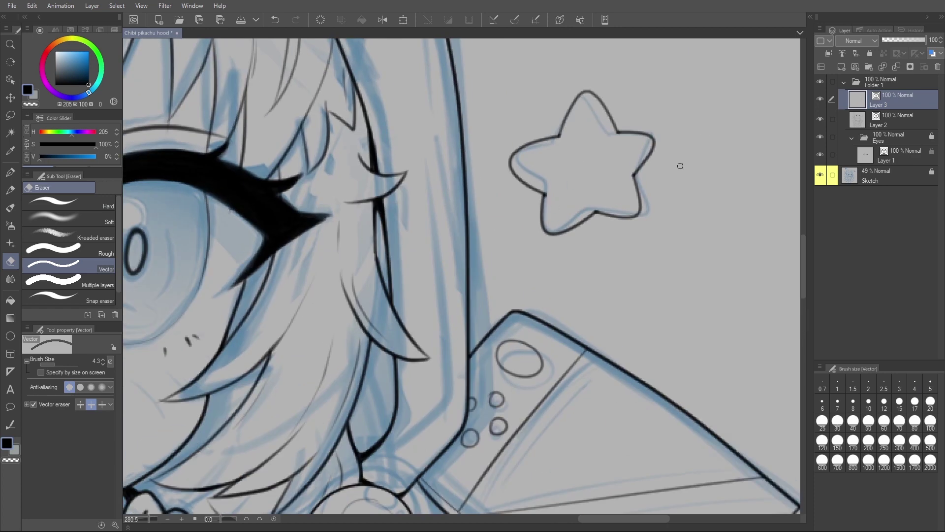
# Step: Select one line of the star as a vector object, then deselect it
pyautogui.press('o')
pyautogui.click(646, 170)
pyautogui.click(717, 192)
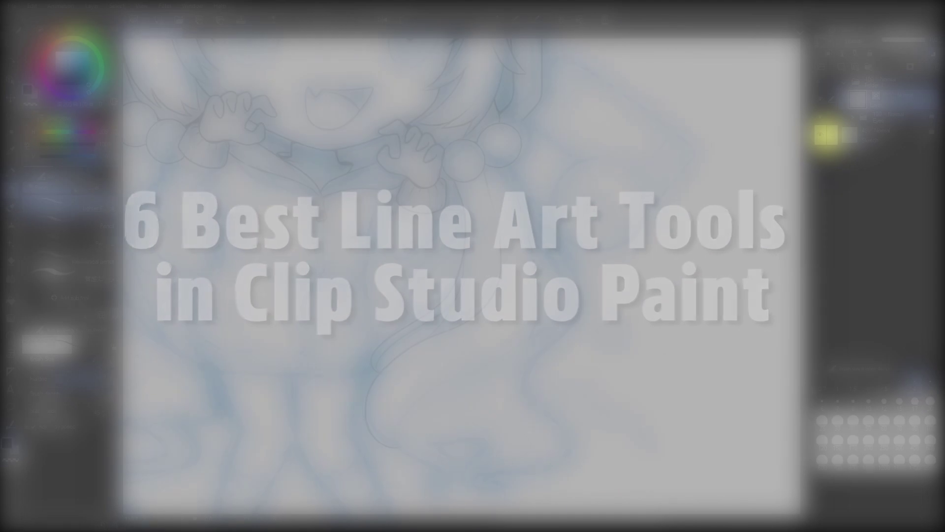
# Step: Finish the curled hair tip and ink the outer hair stroke, restoring it after an erase
pyautogui.moveTo(437, 477); pyautogui.dragTo(446, 495)
pyautogui.moveTo(511, 168)
pyautogui.mouseDown()
pyautogui.moveTo(490, 376)
pyautogui.moveTo(446, 494)
pyautogui.mouseUp()
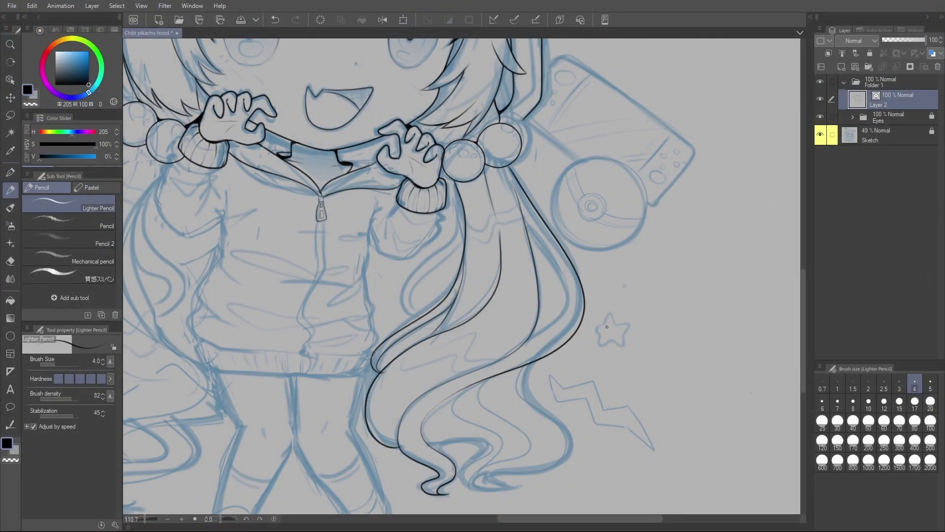
pyautogui.press('e')
pyautogui.click(454, 493)
pyautogui.hotkey('ctrl', 'z')
pyautogui.press('p')
# Step: Ink an inner hair strand, undoing the overhanging stroke
pyautogui.moveTo(522, 213)
pyautogui.mouseDown()
pyautogui.moveTo(504, 355)
pyautogui.moveTo(569, 450)
pyautogui.moveTo(519, 486)
pyautogui.mouseUp()
pyautogui.moveTo(428, 446)
pyautogui.mouseDown()
pyautogui.moveTo(480, 441)
pyautogui.moveTo(519, 486)
pyautogui.mouseUp()
pyautogui.hotkey('ctrl', 'z')
pyautogui.press('e')
pyautogui.press('p')
# Step: Ink the outer lower hair lock, inner strand to the curl, long lower strands and a small curl
pyautogui.moveTo(492, 377)
pyautogui.mouseDown()
pyautogui.moveTo(516, 424)
pyautogui.moveTo(471, 485)
pyautogui.mouseUp()
pyautogui.moveTo(482, 176)
pyautogui.mouseDown()
pyautogui.moveTo(485, 210)
pyautogui.moveTo(510, 191)
pyautogui.moveTo(474, 268)
pyautogui.mouseUp()
pyautogui.moveTo(491, 304); pyautogui.dragTo(439, 339)
pyautogui.hotkey('ctrl', 'z')
pyautogui.moveTo(501, 289); pyautogui.dragTo(380, 440)
pyautogui.moveTo(399, 406); pyautogui.dragTo(390, 442)
pyautogui.moveTo(528, 235); pyautogui.dragTo(412, 385)
# Step: Toggle the sketch layer to check, then ink two thin hair strands
pyautogui.scroll(-1, 768, 269)
pyautogui.click(820, 135)
pyautogui.click(819, 134)
pyautogui.moveTo(534, 361)
pyautogui.mouseDown()
pyautogui.moveTo(570, 435)
pyautogui.moveTo(511, 459)
pyautogui.moveTo(506, 398)
pyautogui.mouseUp()
pyautogui.hotkey('ctrl', 'z')
pyautogui.moveTo(526, 183); pyautogui.dragTo(585, 314)
pyautogui.moveTo(447, 388); pyautogui.dragTo(467, 460)
# Step: Hide the blue sketch to check the inked hair, then show it again
pyautogui.click(820, 135)
pyautogui.scroll(-5, 698, 346)
pyautogui.moveTo(611, 382)
pyautogui.mouseDown()
pyautogui.moveTo(626, 385)
pyautogui.moveTo(620, 431)
pyautogui.mouseUp()
pyautogui.click(820, 135)
pyautogui.scroll(9, 431, 429)
# Step: Ink the left ponytail outline from the bobble and the left sleeve outline
pyautogui.moveTo(374, 195)
pyautogui.mouseDown()
pyautogui.moveTo(358, 212)
pyautogui.moveTo(358, 466)
pyautogui.mouseUp()
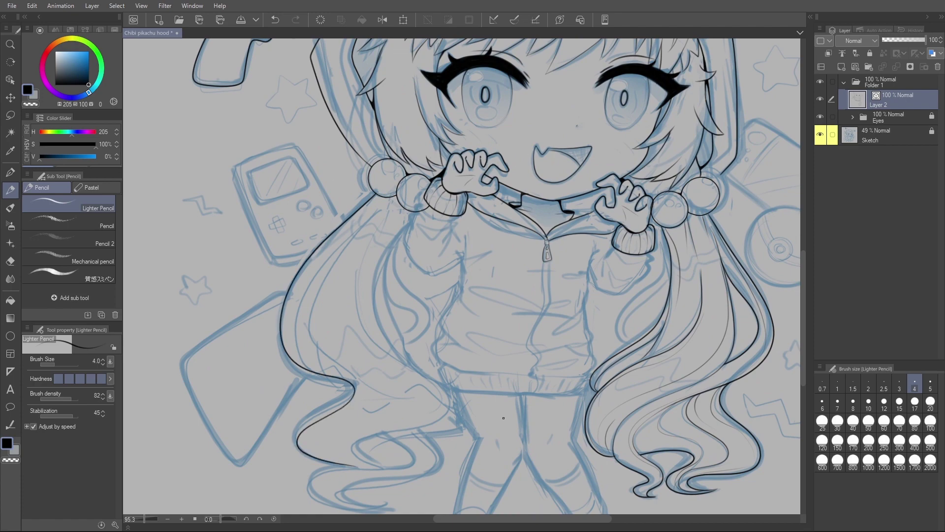
pyautogui.moveTo(504, 418); pyautogui.dragTo(501, 380)
pyautogui.moveTo(422, 161)
pyautogui.mouseDown()
pyautogui.moveTo(409, 175)
pyautogui.moveTo(414, 215)
pyautogui.mouseUp()
pyautogui.scroll(12, 455, 184)
# Step: Add the cuff and sleeve fold lines, the lower sleeve outline and a tapered stroke below
pyautogui.moveTo(462, 169); pyautogui.dragTo(430, 178)
pyautogui.moveTo(454, 176); pyautogui.dragTo(428, 219)
pyautogui.moveTo(441, 207); pyautogui.dragTo(436, 221)
pyautogui.moveTo(445, 198); pyautogui.dragTo(459, 216)
pyautogui.hotkey('ctrl', 'z')
pyautogui.moveTo(362, 225)
pyautogui.mouseDown()
pyautogui.moveTo(461, 253)
pyautogui.moveTo(467, 264)
pyautogui.mouseUp()
pyautogui.moveTo(468, 234); pyautogui.dragTo(462, 253)
pyautogui.moveTo(520, 232); pyautogui.dragTo(464, 253)
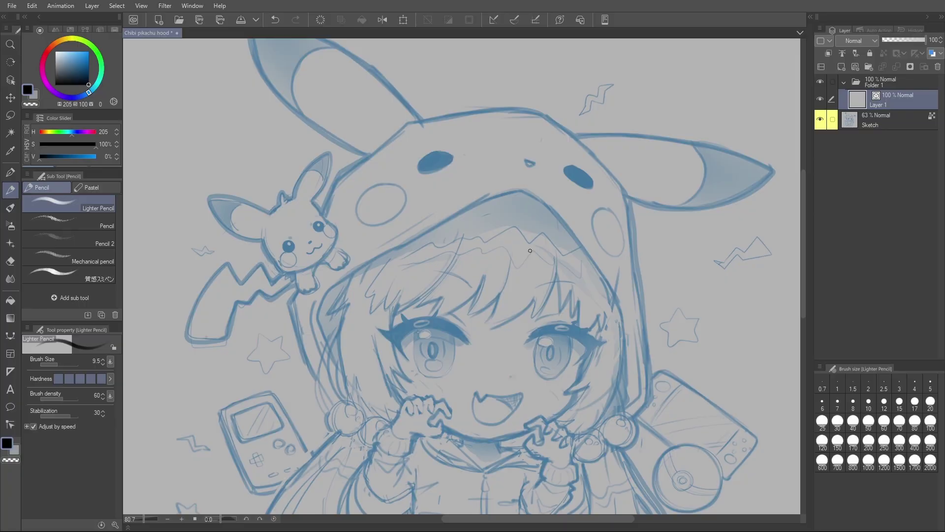
# Step: Create a new folder inside Folder 1 and name it Eyes
pyautogui.keyDown('ctrl'); pyautogui.moveTo(661, 255); pyautogui.dragTo(657, 255); pyautogui.keyUp('ctrl')
pyautogui.moveTo(669, 322); pyautogui.dragTo(634, 288)
pyautogui.keyDown('ctrl'); pyautogui.moveTo(544, 295); pyautogui.dragTo(551, 291); pyautogui.keyUp('ctrl')
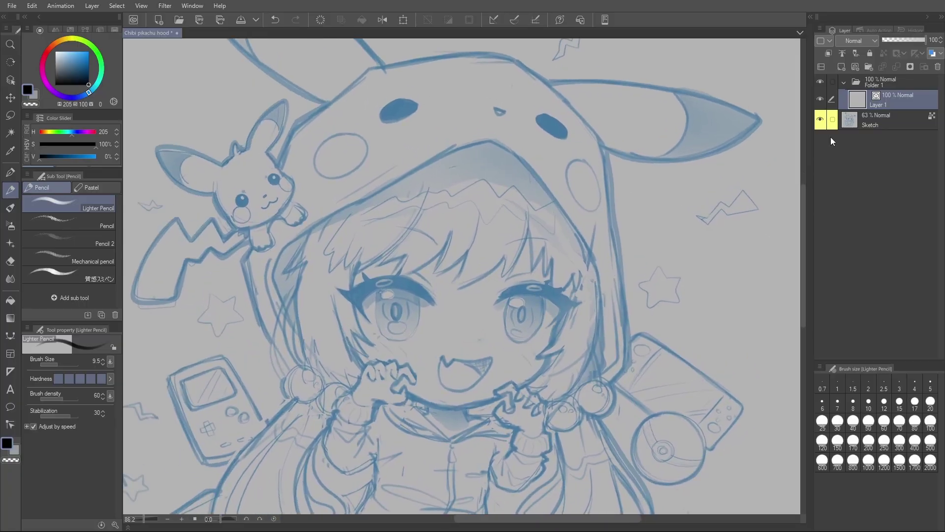
pyautogui.click(869, 67)
pyautogui.write('Eyes')
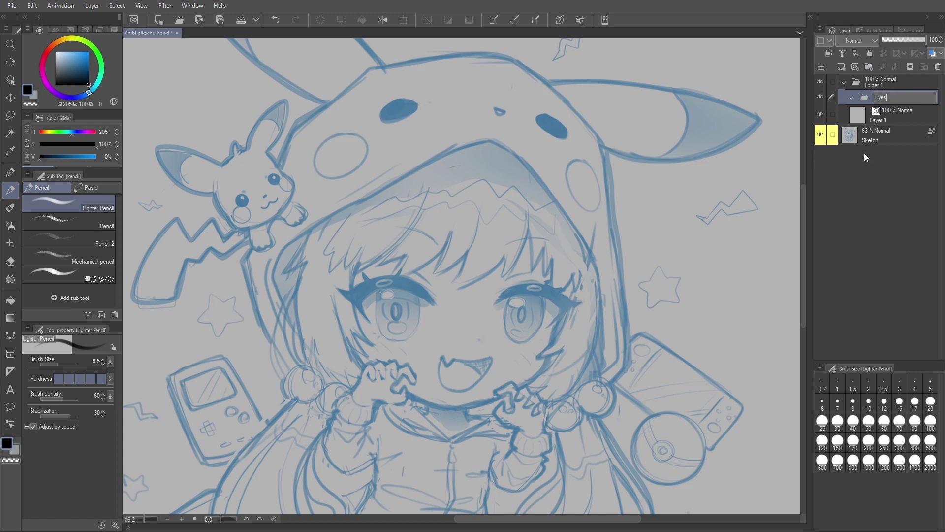
pyautogui.click(900, 114)
# Step: Try an upper lash stroke on the right eye, then undo it
pyautogui.scroll(3, 542, 303)
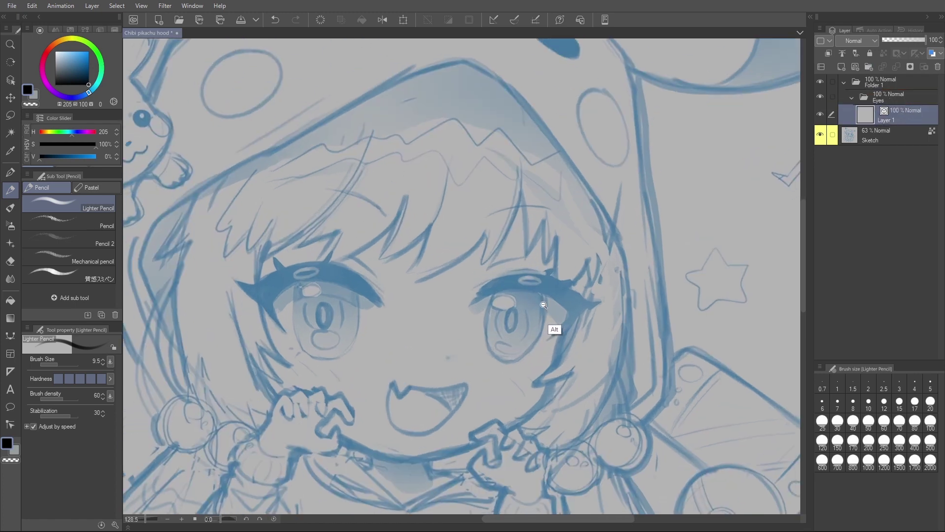
pyautogui.moveTo(482, 287)
pyautogui.mouseDown()
pyautogui.moveTo(556, 280)
pyautogui.moveTo(580, 294)
pyautogui.moveTo(546, 278)
pyautogui.moveTo(484, 289)
pyautogui.moveTo(540, 281)
pyautogui.moveTo(559, 289)
pyautogui.moveTo(518, 277)
pyautogui.moveTo(563, 291)
pyautogui.moveTo(543, 282)
pyautogui.moveTo(500, 291)
pyautogui.moveTo(540, 283)
pyautogui.moveTo(513, 283)
pyautogui.moveTo(471, 306)
pyautogui.moveTo(513, 277)
pyautogui.moveTo(471, 298)
pyautogui.mouseUp()
pyautogui.hotkey('ctrl', 'z')
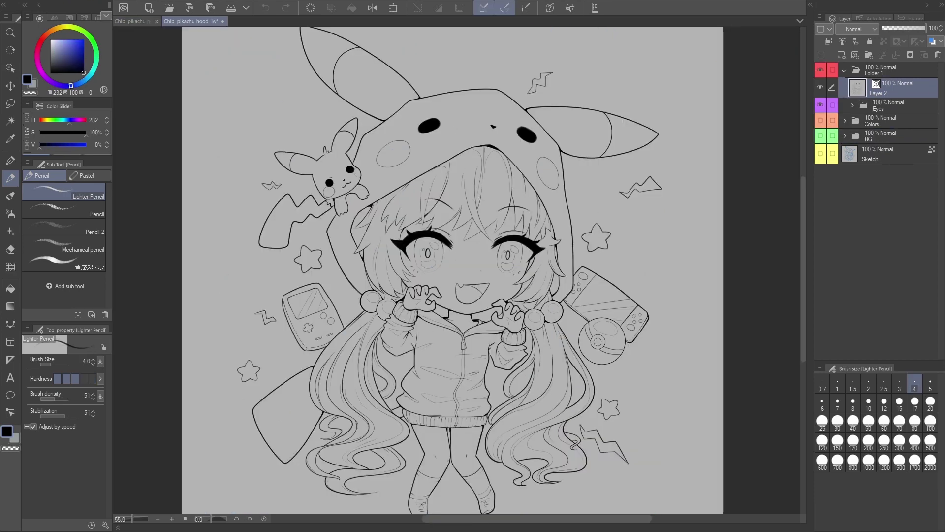
# Step: Check the coloured Chibi pikachu hood file, then add Layer 6 above Layer 2 in the line-art file
pyautogui.click(139, 21)
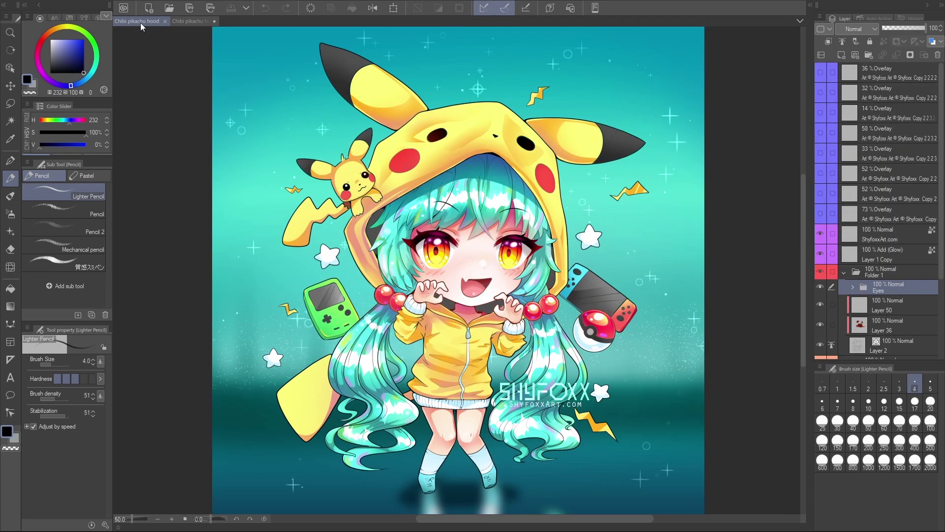
pyautogui.click(191, 21)
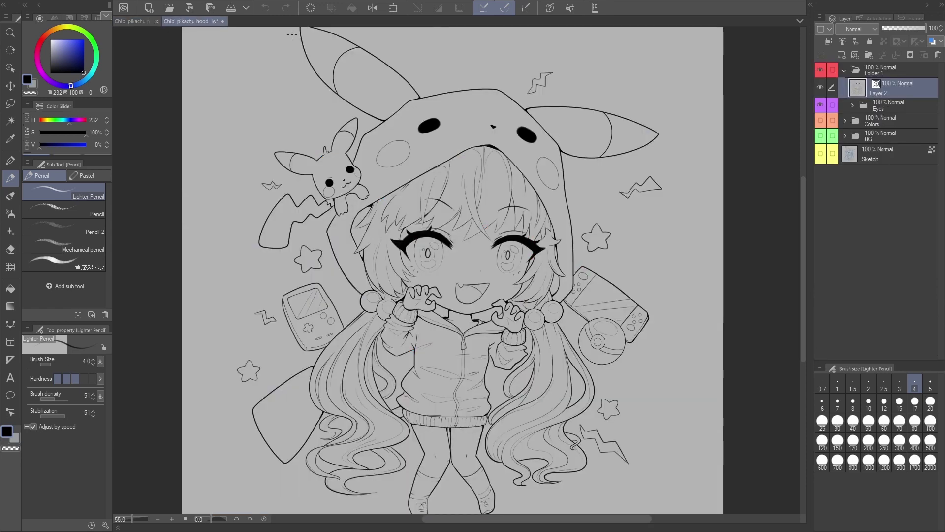
pyautogui.click(856, 55)
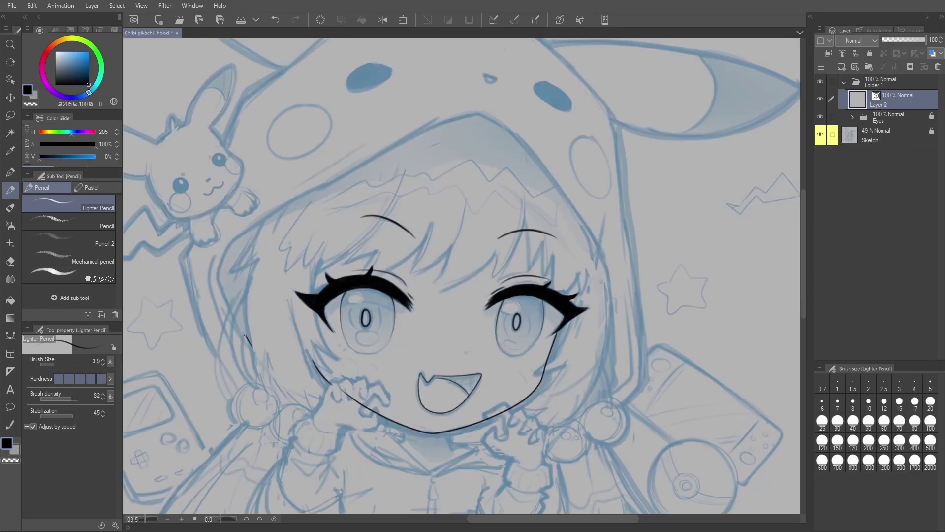
# Step: Ink the cheek and hood-edge outline, redrawing the hood edge once
pyautogui.moveTo(246, 336); pyautogui.dragTo(222, 269)
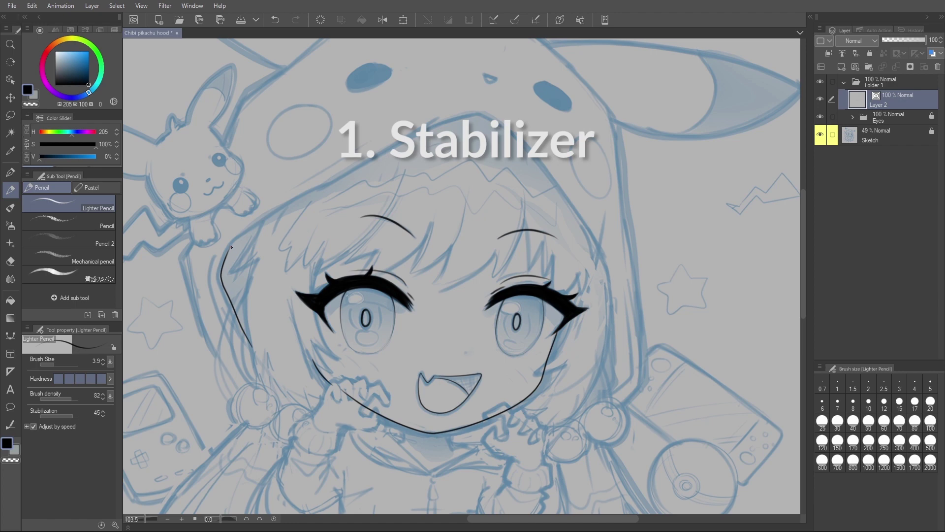
pyautogui.moveTo(231, 246)
pyautogui.mouseDown()
pyautogui.moveTo(299, 196)
pyautogui.moveTo(453, 117)
pyautogui.moveTo(480, 113)
pyautogui.mouseUp()
pyautogui.hotkey('ctrl', 'z')
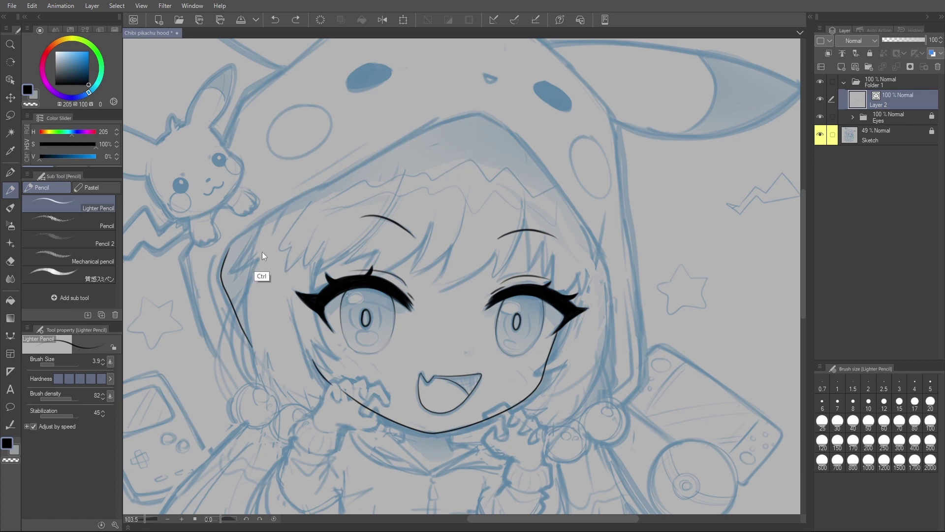
pyautogui.moveTo(247, 232)
pyautogui.mouseDown()
pyautogui.moveTo(434, 124)
pyautogui.moveTo(482, 113)
pyautogui.moveTo(537, 159)
pyautogui.moveTo(587, 234)
pyautogui.moveTo(612, 352)
pyautogui.mouseUp()
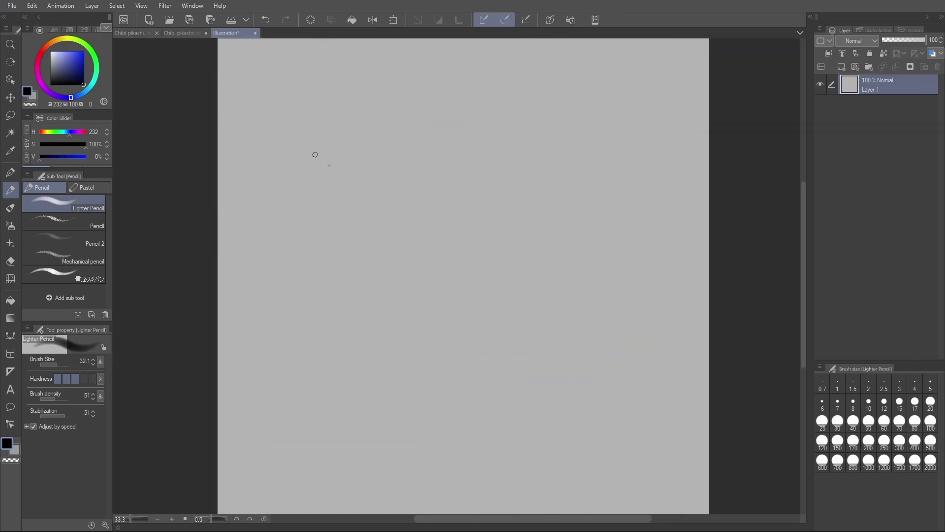
# Step: Draw a zigzag test stroke on the blank canvas, then replace it with a curve
pyautogui.moveTo(322, 141)
pyautogui.mouseDown()
pyautogui.moveTo(302, 196)
pyautogui.moveTo(450, 214)
pyautogui.moveTo(397, 351)
pyautogui.moveTo(570, 319)
pyautogui.moveTo(572, 392)
pyautogui.moveTo(624, 416)
pyautogui.mouseUp()
pyautogui.hotkey('ctrl', 'z')
pyautogui.moveTo(351, 126)
pyautogui.mouseDown()
pyautogui.moveTo(344, 216)
pyautogui.moveTo(507, 240)
pyautogui.moveTo(564, 401)
pyautogui.mouseUp()
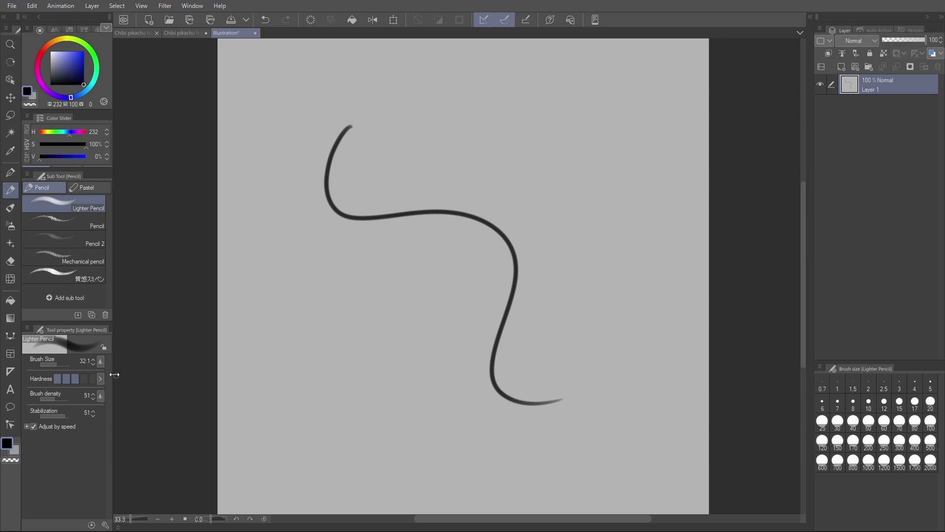
# Step: Set pencil stabilization to 0 and redraw the test as a long curve
pyautogui.hotkey('ctrl', 'z')
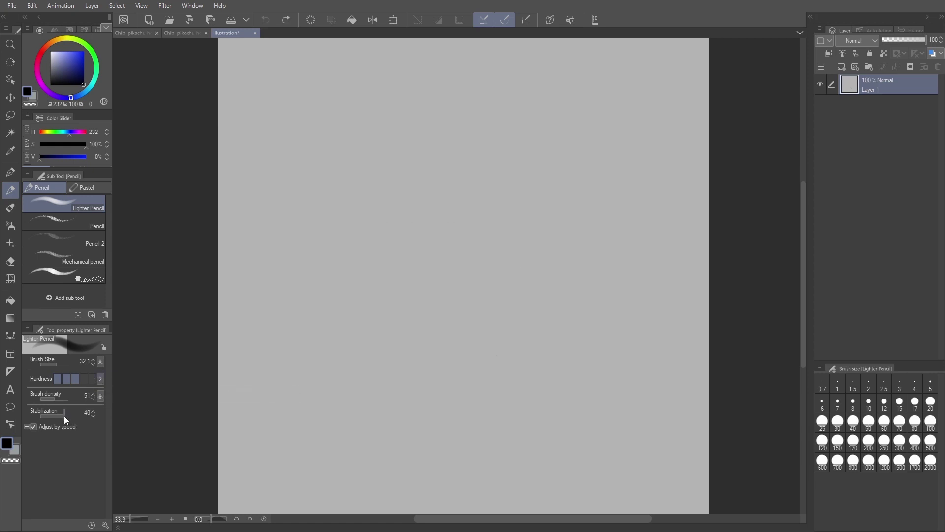
pyautogui.moveTo(45, 414); pyautogui.dragTo(37, 414)
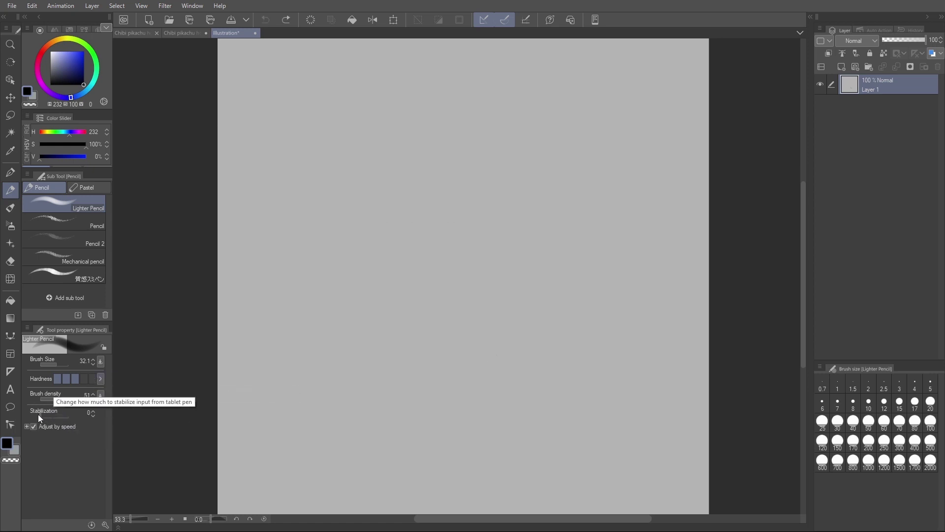
pyautogui.moveTo(358, 156)
pyautogui.mouseDown()
pyautogui.moveTo(382, 175)
pyautogui.moveTo(369, 227)
pyautogui.moveTo(409, 220)
pyautogui.moveTo(424, 237)
pyautogui.moveTo(459, 243)
pyautogui.moveTo(480, 292)
pyautogui.mouseUp()
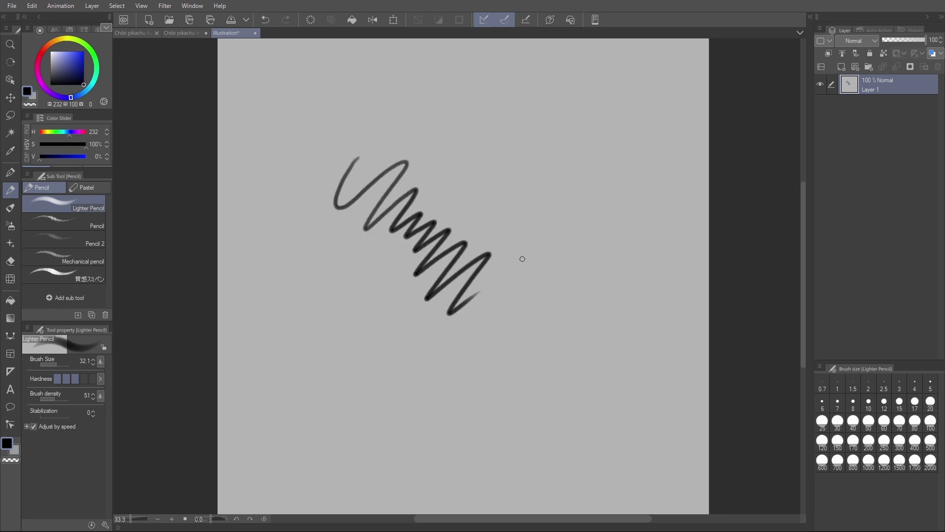
pyautogui.hotkey('ctrl', 'z')
pyautogui.moveTo(349, 100)
pyautogui.mouseDown()
pyautogui.moveTo(345, 196)
pyautogui.moveTo(379, 268)
pyautogui.moveTo(450, 337)
pyautogui.moveTo(521, 363)
pyautogui.mouseUp()
pyautogui.scroll(7, 429, 318)
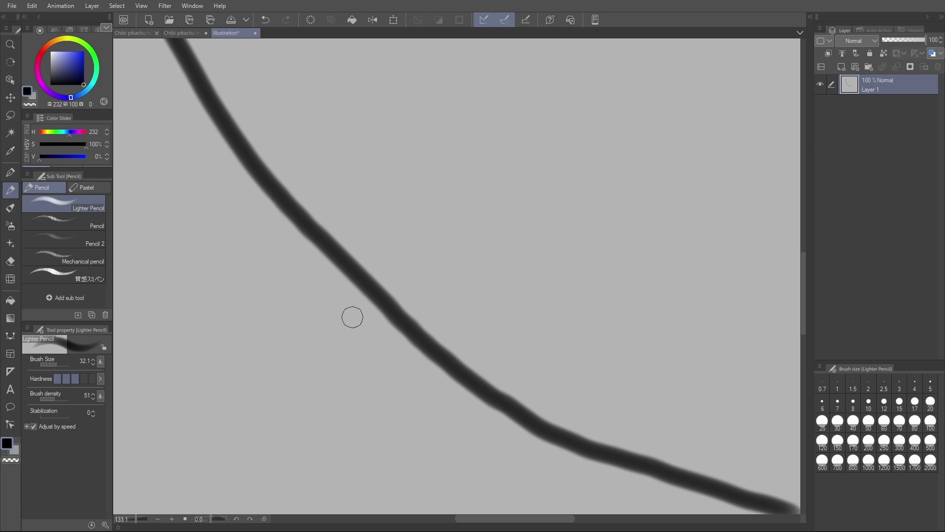
pyautogui.scroll(-9, 470, 303)
pyautogui.scroll(5, 467, 310)
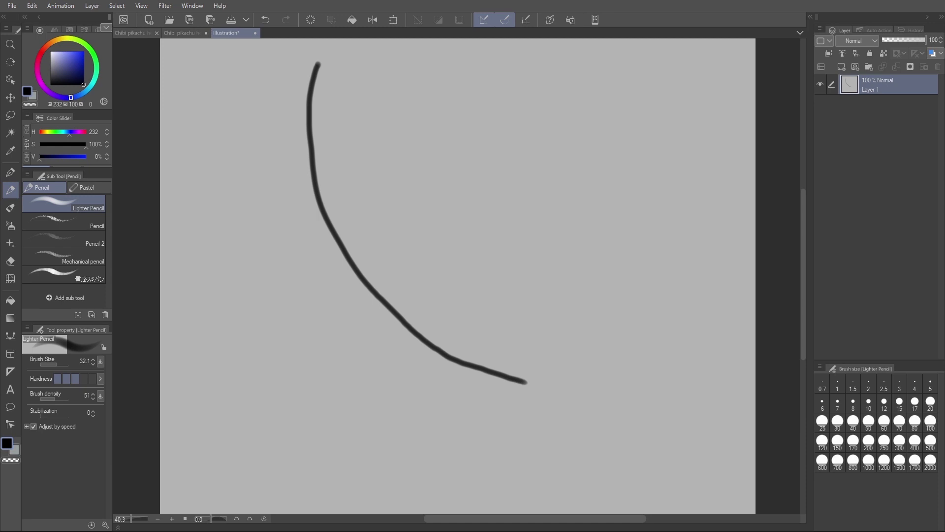
# Step: Raise stabilization to 1, compare Pencil, Pencil 2, Mechanical pencil and Airbrush, then pick the G-pen
pyautogui.click(47, 415)
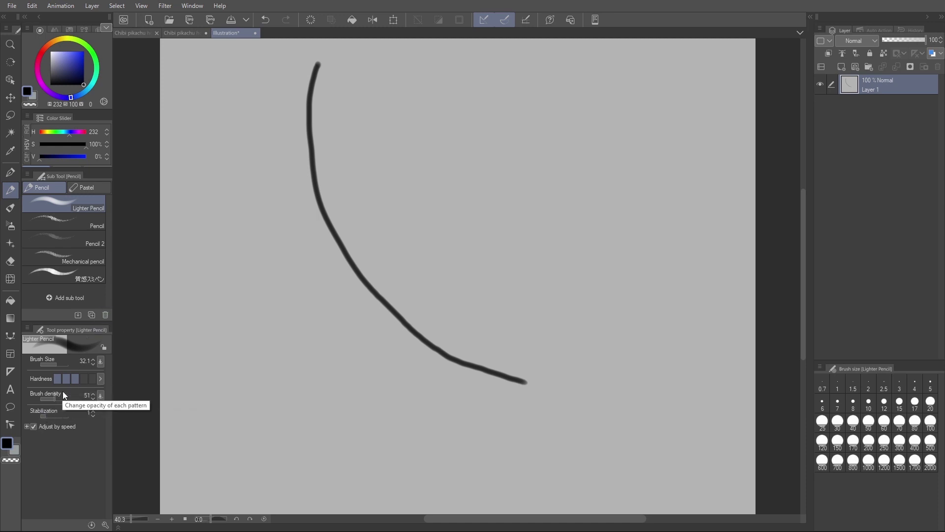
pyautogui.click(91, 218)
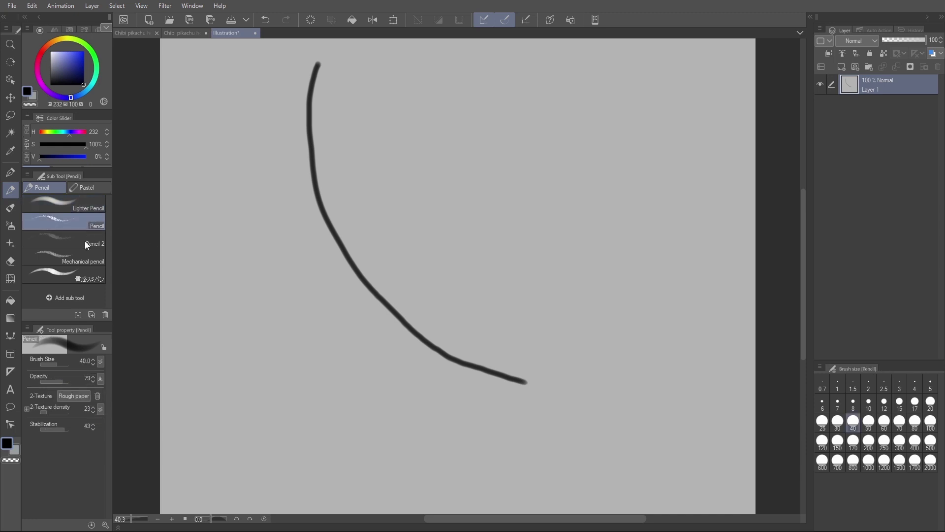
pyautogui.click(85, 241)
pyautogui.click(84, 260)
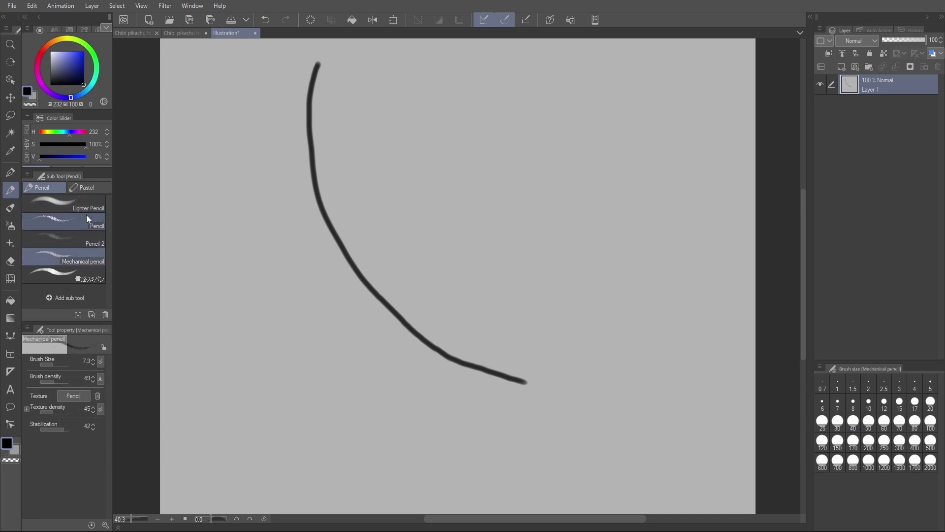
pyautogui.click(10, 225)
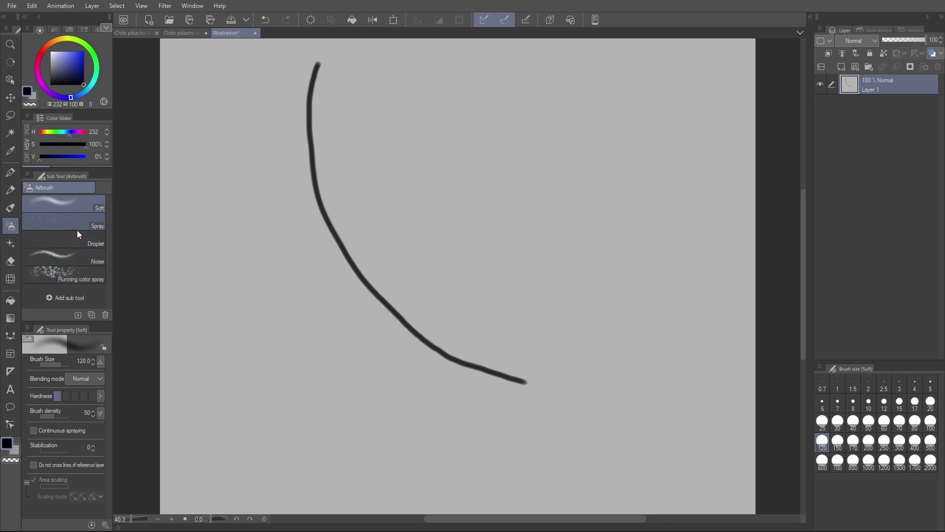
pyautogui.press('p')
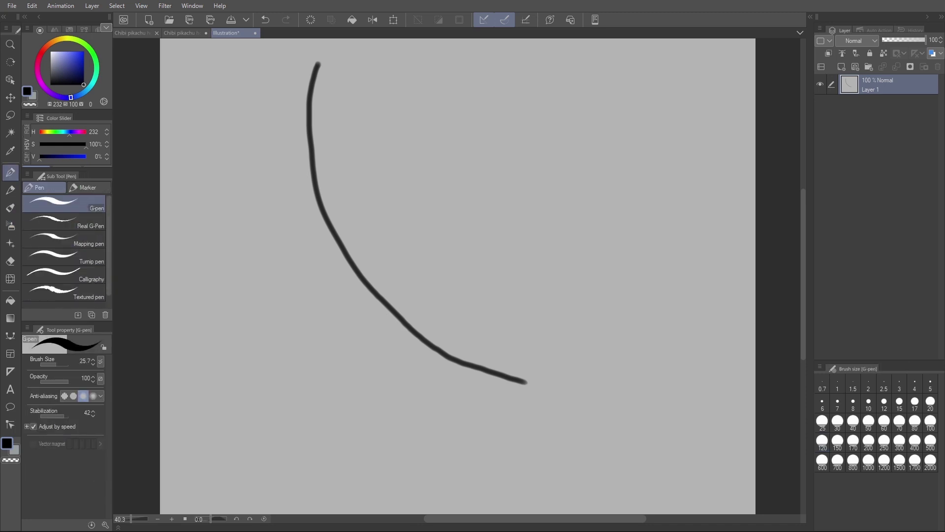
# Step: Draw a G-pen zigzag at stabilization 40, redrawing it once
pyautogui.click(64, 416)
pyautogui.moveTo(432, 95)
pyautogui.mouseDown()
pyautogui.moveTo(533, 130)
pyautogui.moveTo(455, 213)
pyautogui.moveTo(569, 184)
pyautogui.moveTo(581, 298)
pyautogui.moveTo(665, 377)
pyautogui.mouseUp()
pyautogui.hotkey('ctrl', 'z')
pyautogui.hotkey('ctrl', 'z')
pyautogui.moveTo(444, 134)
pyautogui.mouseDown()
pyautogui.moveTo(415, 173)
pyautogui.moveTo(524, 217)
pyautogui.moveTo(532, 300)
pyautogui.mouseUp()
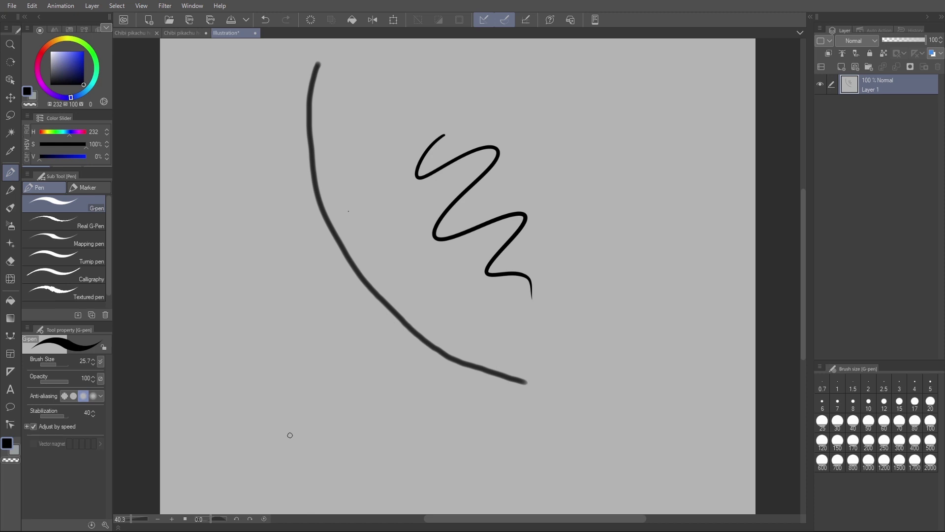
# Step: Enter 100 as the G-pen's stabilization value
pyautogui.click(87, 410)
pyautogui.write('100')
pyautogui.press('Return')
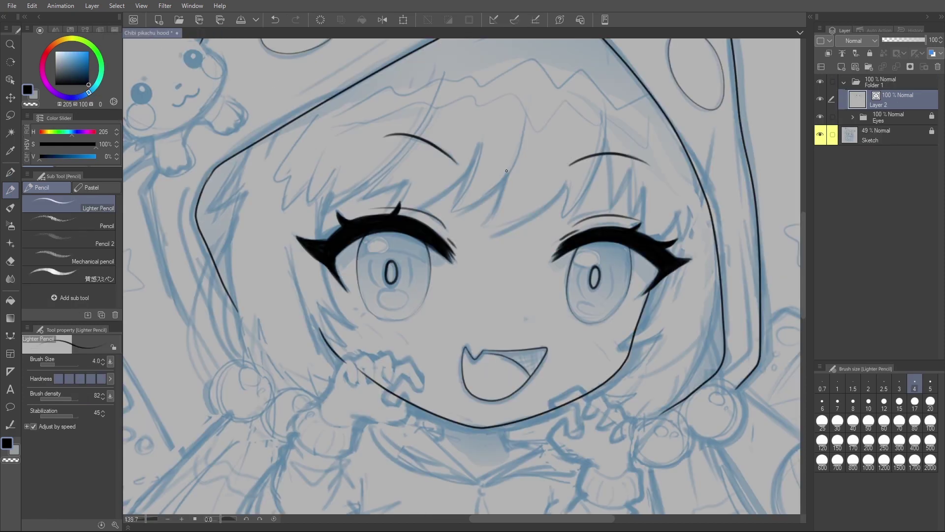
# Step: Ink sweeping hair strands beside the face, redrawing one up toward the hood
pyautogui.moveTo(507, 170); pyautogui.dragTo(481, 240)
pyautogui.moveTo(567, 183); pyautogui.dragTo(477, 242)
pyautogui.moveTo(566, 186)
pyautogui.mouseDown()
pyautogui.moveTo(562, 216)
pyautogui.moveTo(602, 118)
pyautogui.mouseUp()
pyautogui.hotkey('ctrl', 'z')
pyautogui.moveTo(566, 215)
pyautogui.mouseDown()
pyautogui.moveTo(604, 110)
pyautogui.moveTo(614, 207)
pyautogui.moveTo(634, 168)
pyautogui.moveTo(633, 212)
pyautogui.moveTo(652, 180)
pyautogui.moveTo(647, 236)
pyautogui.moveTo(682, 203)
pyautogui.mouseUp()
# Step: Add a lash stroke, right hair-edge, right cheek and hair-strand lines, then hide the Eyes folder
pyautogui.moveTo(682, 236); pyautogui.dragTo(690, 204)
pyautogui.moveTo(692, 207); pyautogui.dragTo(700, 187)
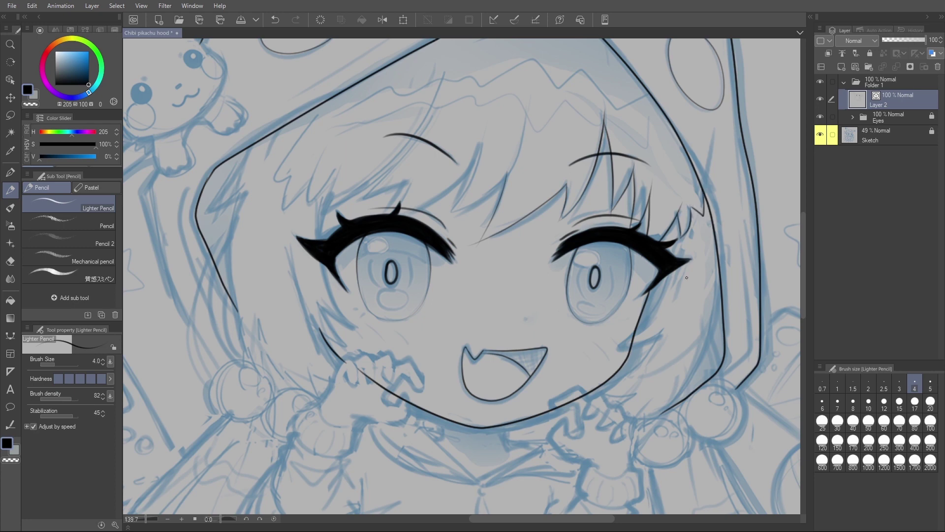
pyautogui.moveTo(641, 313)
pyautogui.mouseDown()
pyautogui.moveTo(628, 336)
pyautogui.moveTo(645, 332)
pyautogui.moveTo(640, 345)
pyautogui.moveTo(607, 349)
pyautogui.moveTo(636, 345)
pyautogui.moveTo(672, 313)
pyautogui.moveTo(630, 371)
pyautogui.moveTo(605, 383)
pyautogui.moveTo(626, 386)
pyautogui.moveTo(603, 390)
pyautogui.moveTo(679, 364)
pyautogui.mouseUp()
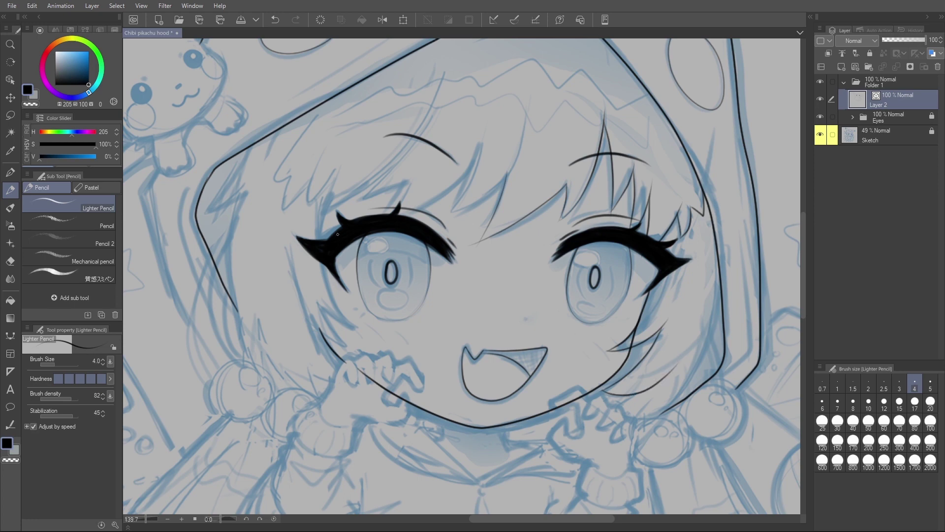
pyautogui.moveTo(507, 176)
pyautogui.mouseDown()
pyautogui.moveTo(449, 208)
pyautogui.moveTo(471, 180)
pyautogui.moveTo(477, 147)
pyautogui.moveTo(438, 197)
pyautogui.moveTo(397, 203)
pyautogui.mouseUp()
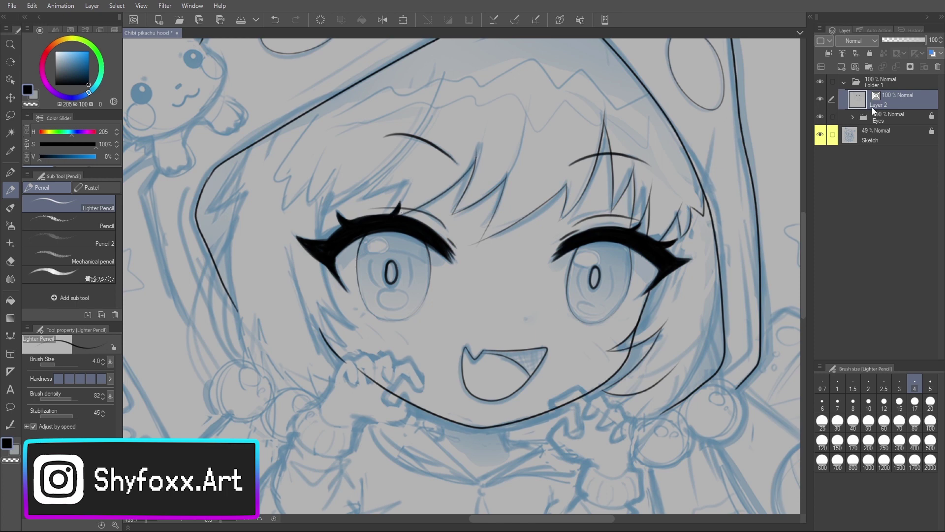
pyautogui.click(820, 117)
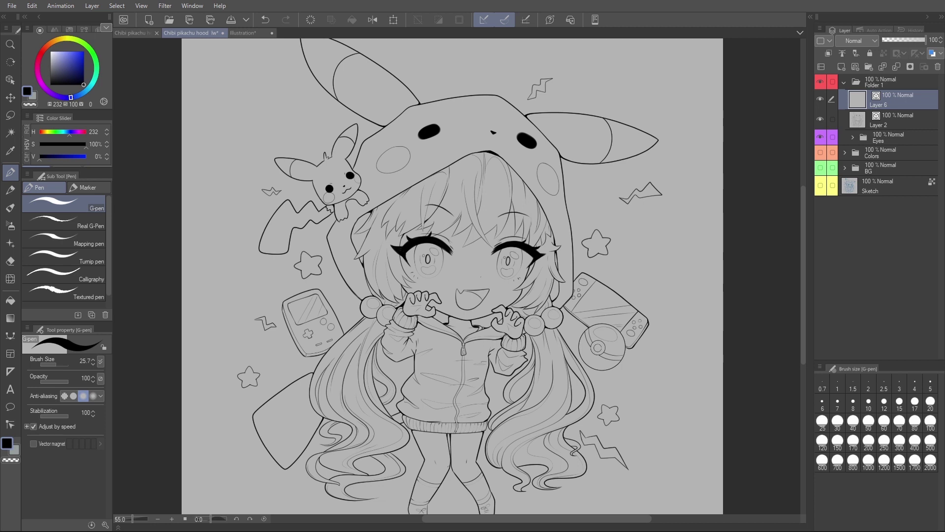
# Step: Set the Object tool to edit individual vector lines
pyautogui.press('o')
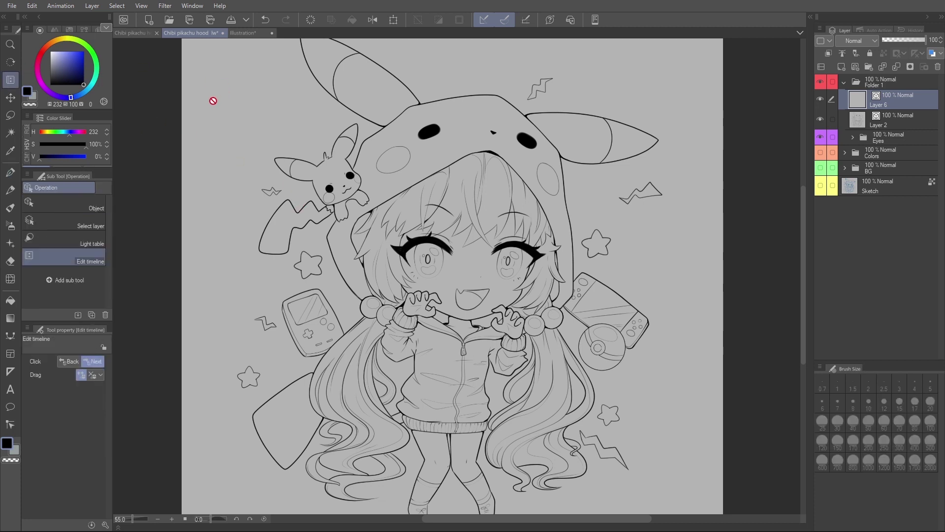
pyautogui.click(79, 203)
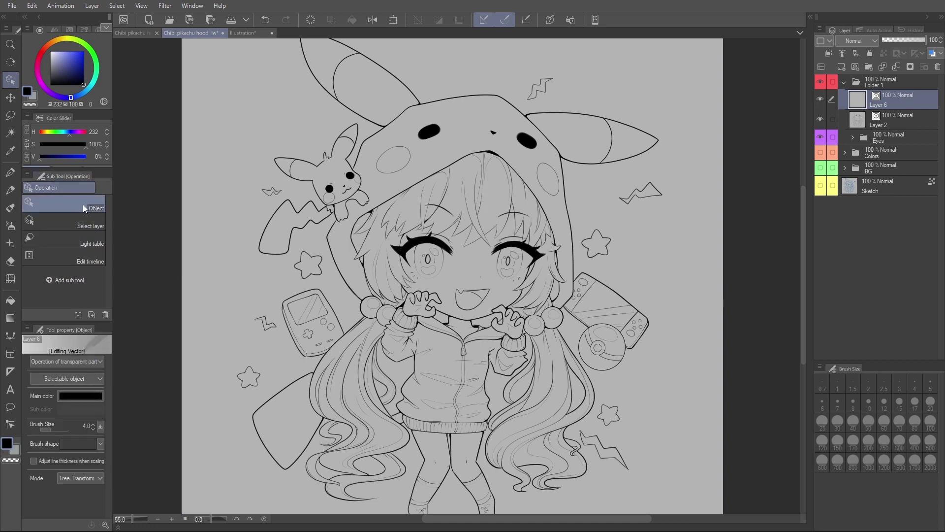
pyautogui.click(84, 221)
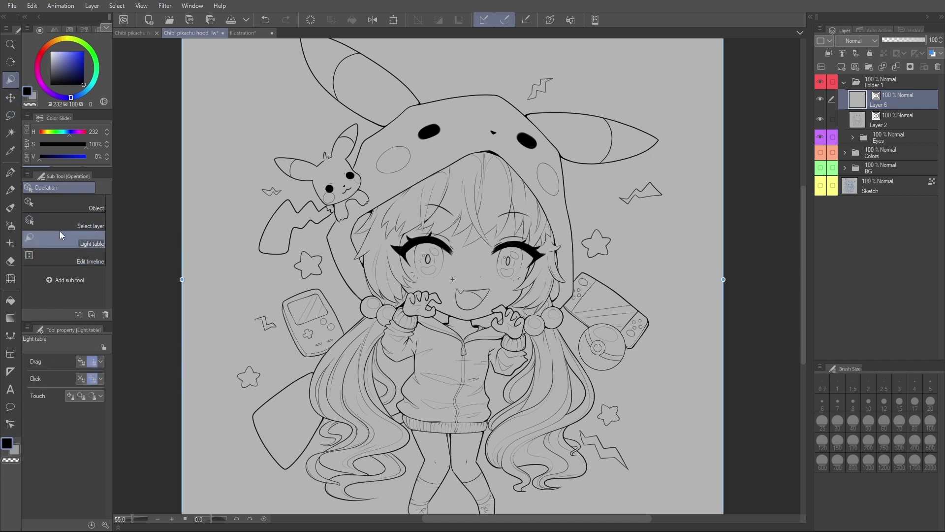
pyautogui.click(75, 204)
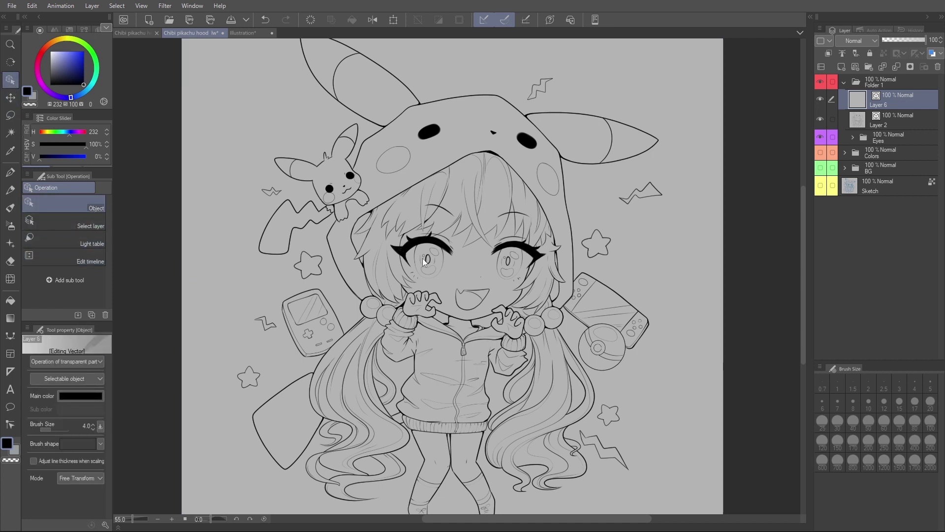
pyautogui.scroll(-2, 474, 353)
pyautogui.scroll(8, 578, 235)
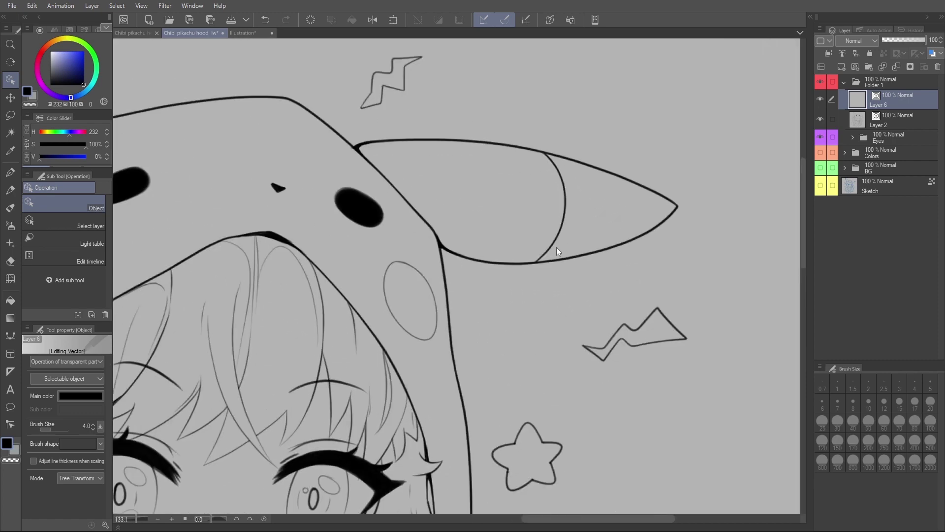
# Step: Skew the hood ear's inner line into a better shape, then select the right eye outline
pyautogui.click(552, 246)
pyautogui.moveTo(522, 271)
pyautogui.mouseDown()
pyautogui.moveTo(544, 263)
pyautogui.moveTo(524, 270)
pyautogui.mouseUp()
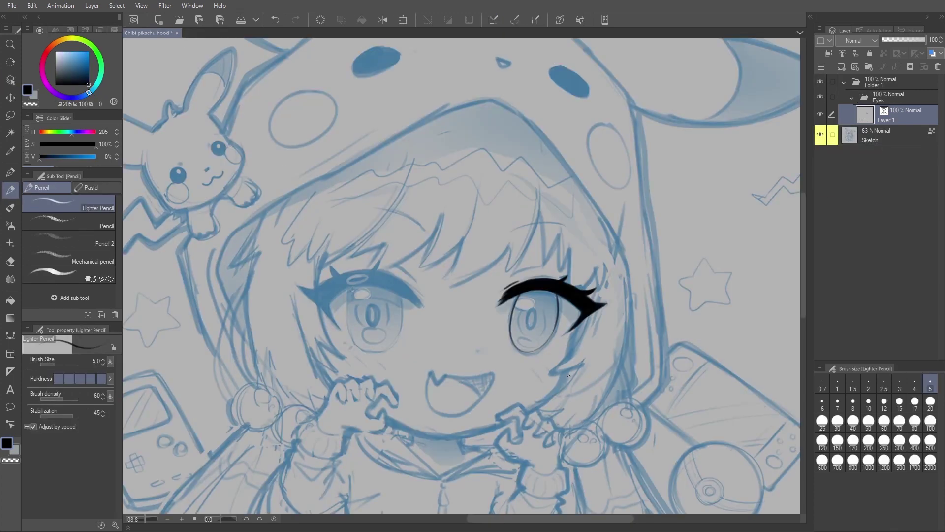
pyautogui.press('o')
pyautogui.click(522, 347)
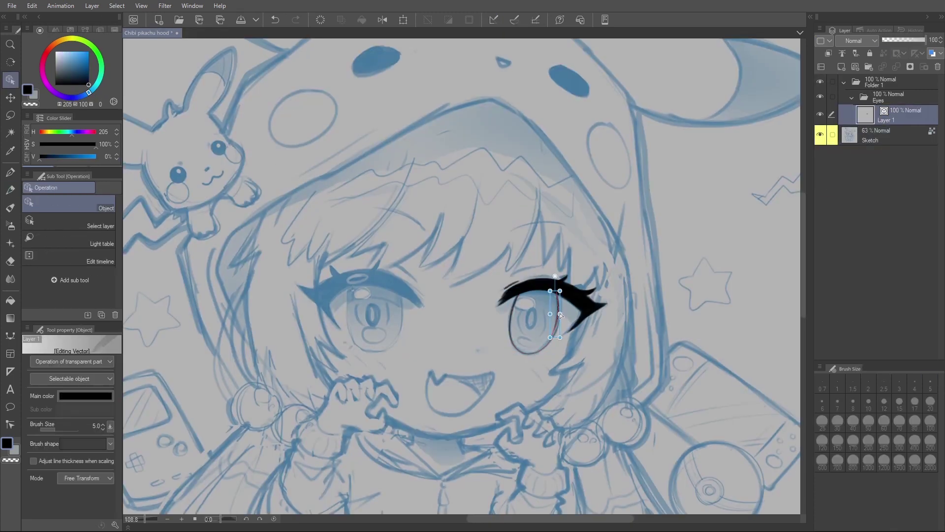
# Step: Pull the little Pikachu's ear stroke corner upward and check its head and ear outlines
pyautogui.click(586, 319)
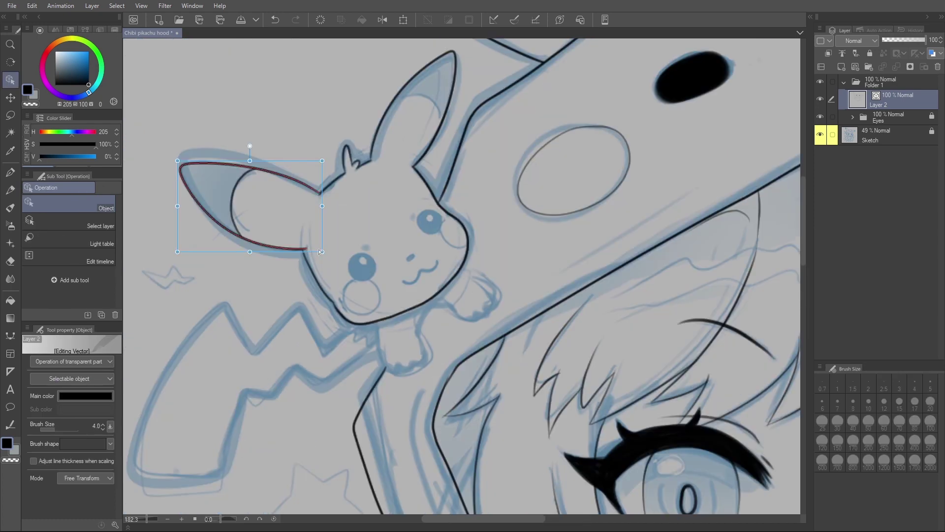
pyautogui.moveTo(321, 252)
pyautogui.mouseDown()
pyautogui.moveTo(321, 241)
pyautogui.moveTo(315, 277)
pyautogui.mouseUp()
pyautogui.press('p')
pyautogui.press('e')
pyautogui.press('o')
pyautogui.click(438, 295)
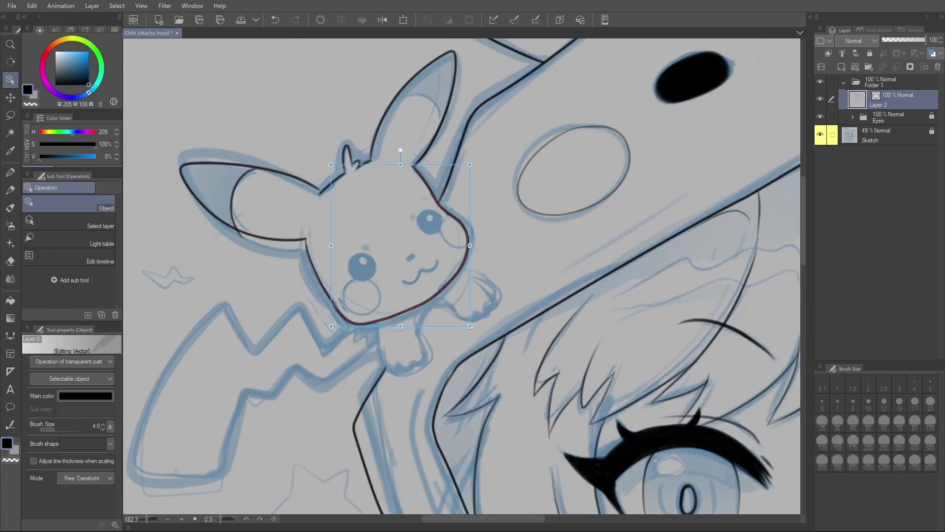
pyautogui.press('p')
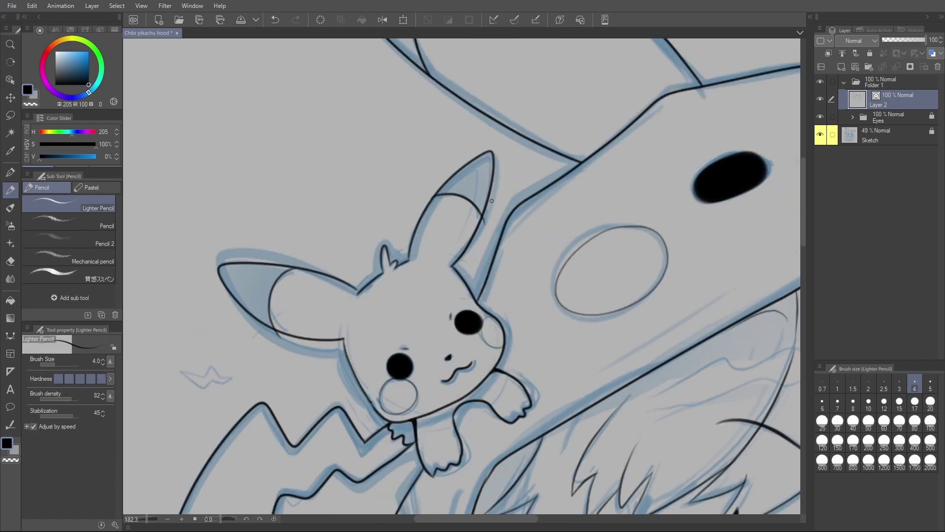
pyautogui.press('o')
pyautogui.click(433, 183)
pyautogui.click(442, 209)
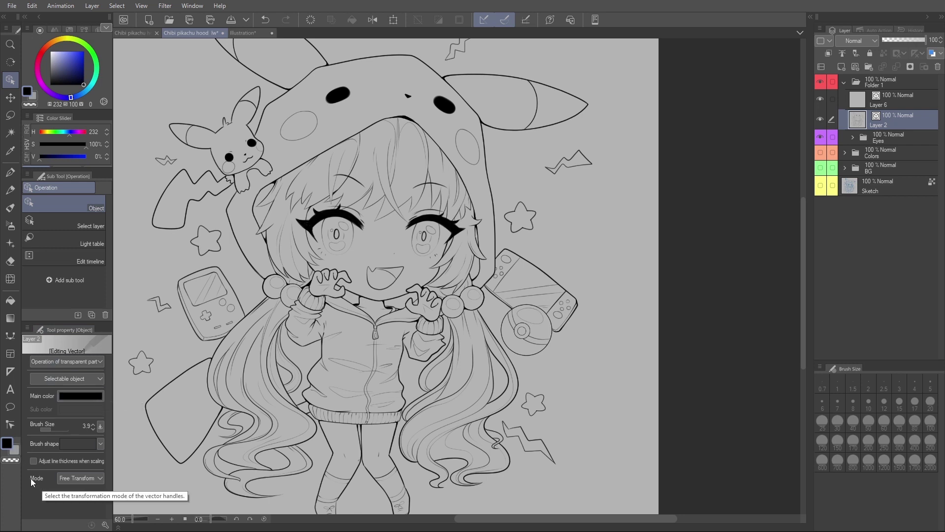
# Step: With Free Transform mode, bend the hood's left vector line into a curve
pyautogui.click(85, 478)
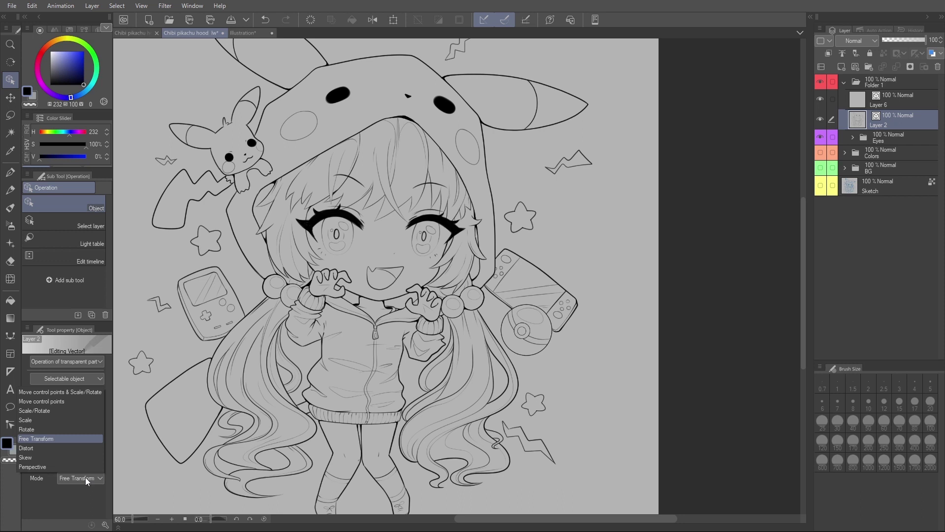
pyautogui.click(73, 439)
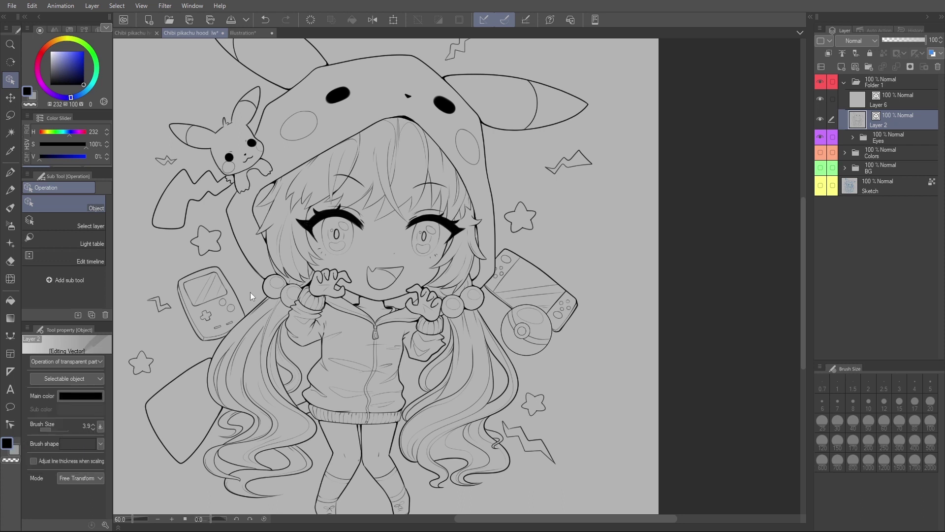
pyautogui.click(238, 238)
pyautogui.moveTo(265, 279)
pyautogui.mouseDown()
pyautogui.moveTo(247, 290)
pyautogui.moveTo(265, 279)
pyautogui.mouseUp()
pyautogui.click(90, 480)
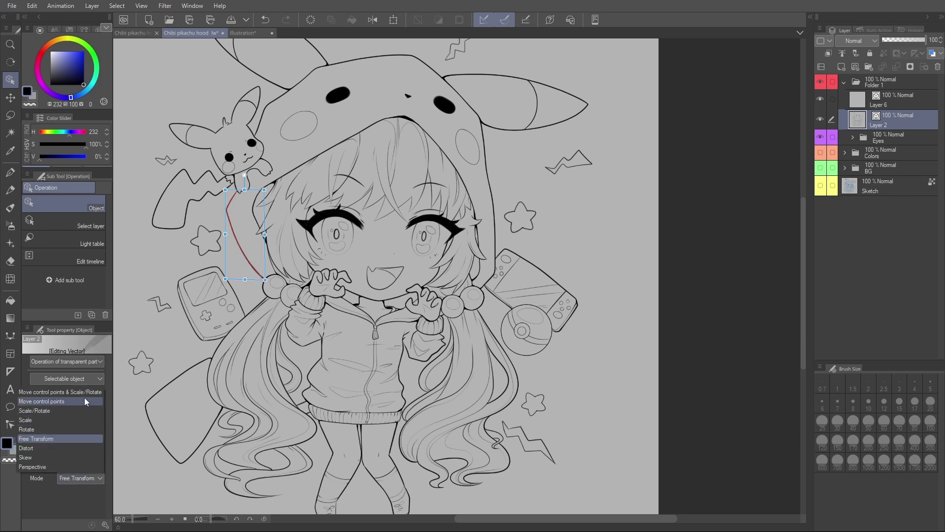
pyautogui.click(91, 493)
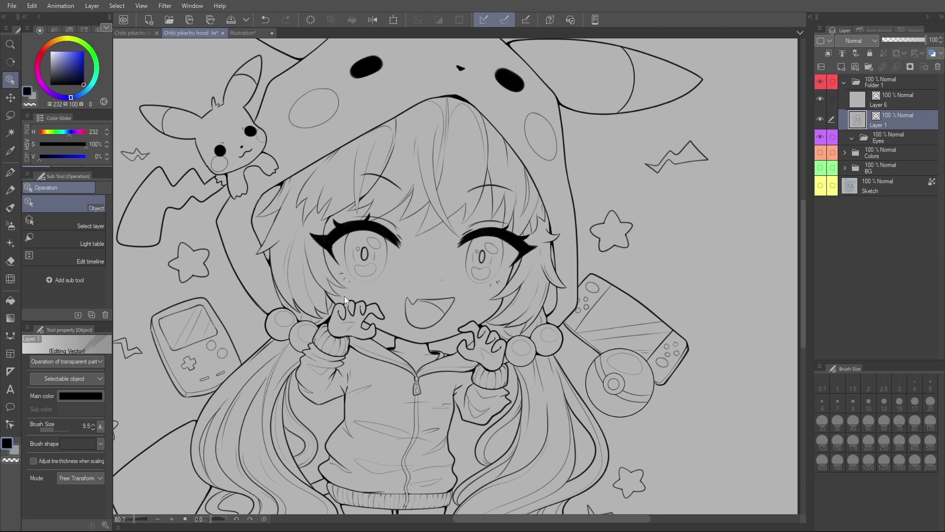
# Step: Try Spray and smooth brush shapes on the selected lines, then undo the shape change
pyautogui.click(100, 444)
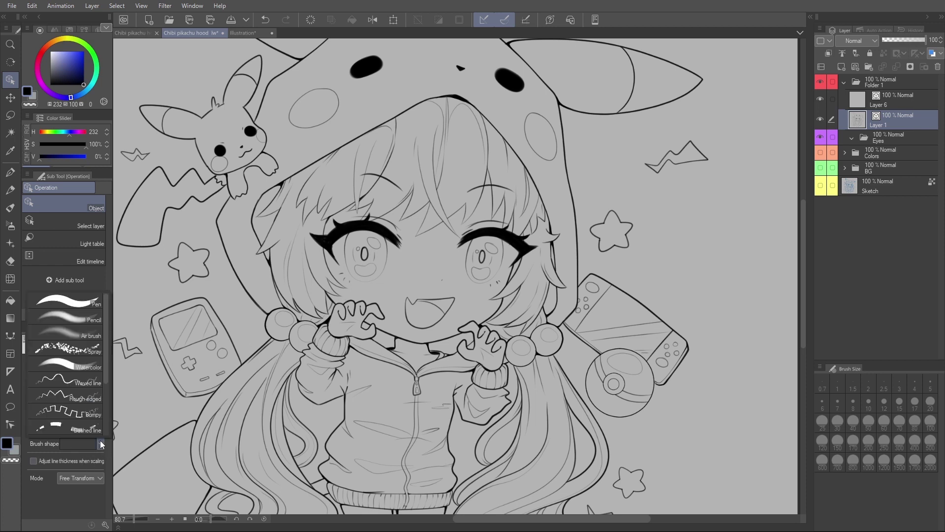
pyautogui.click(85, 348)
pyautogui.scroll(-3, 385, 374)
pyautogui.scroll(6, 409, 333)
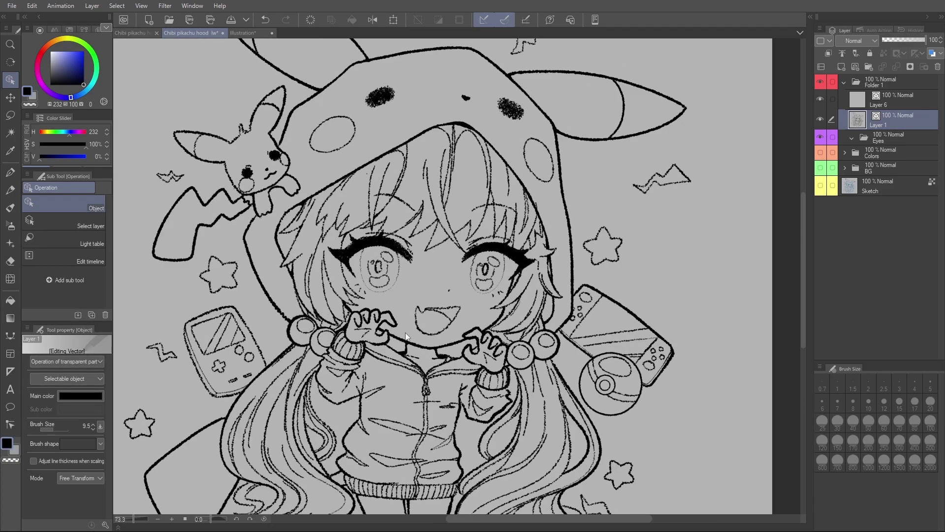
pyautogui.scroll(-4, 407, 330)
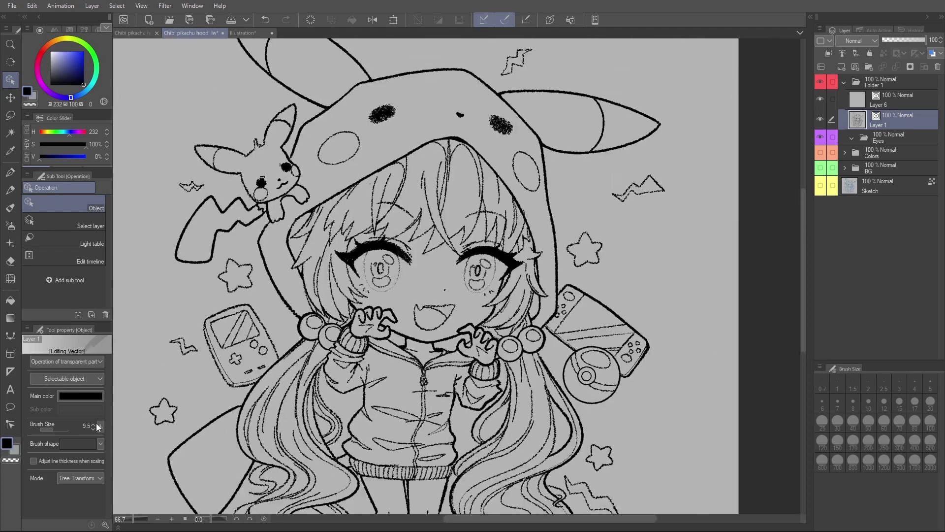
pyautogui.click(102, 442)
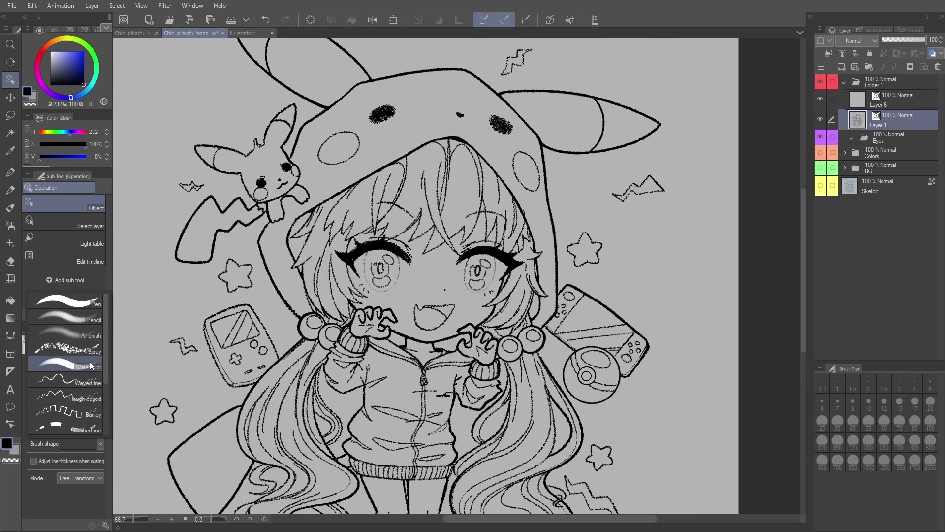
pyautogui.click(89, 362)
pyautogui.scroll(4, 362, 315)
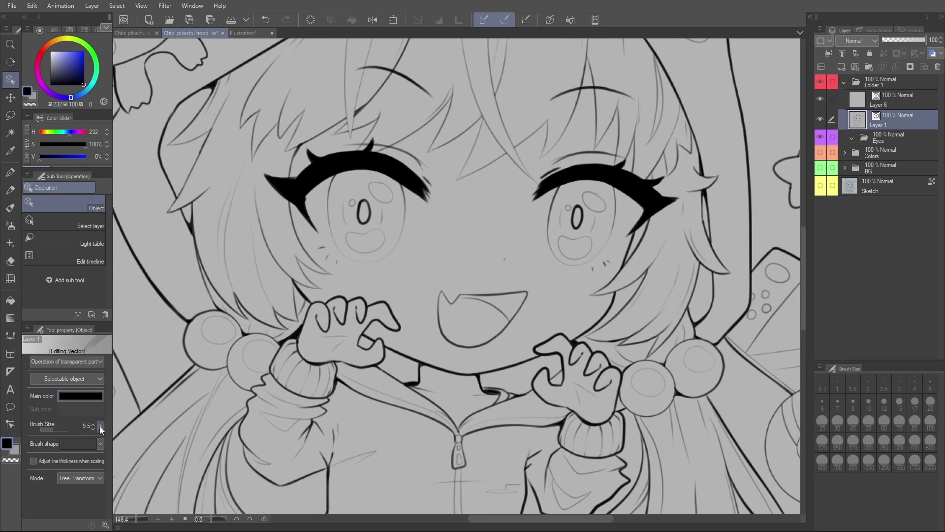
pyautogui.hotkey('ctrl', 'z')
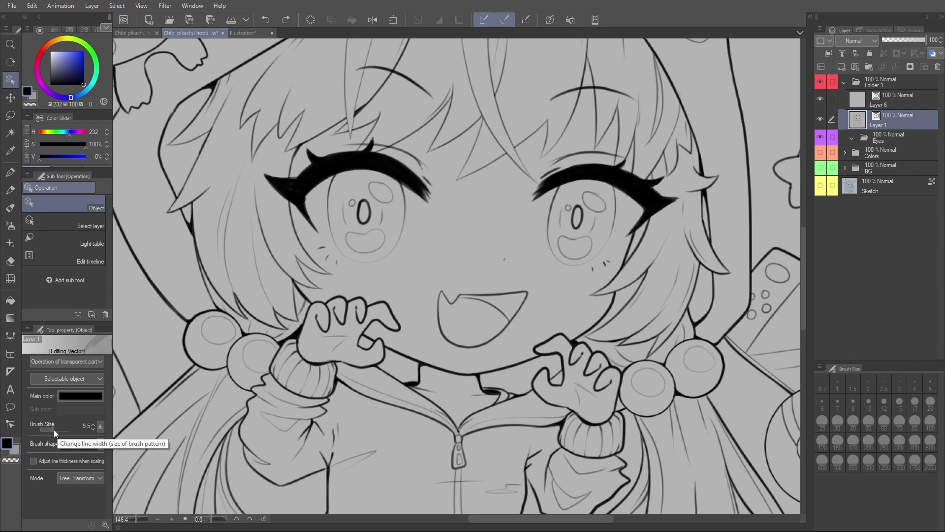
# Step: Change the selected lines' width, trying 6.5 and then 18.4
pyautogui.moveTo(54, 429); pyautogui.dragTo(52, 429)
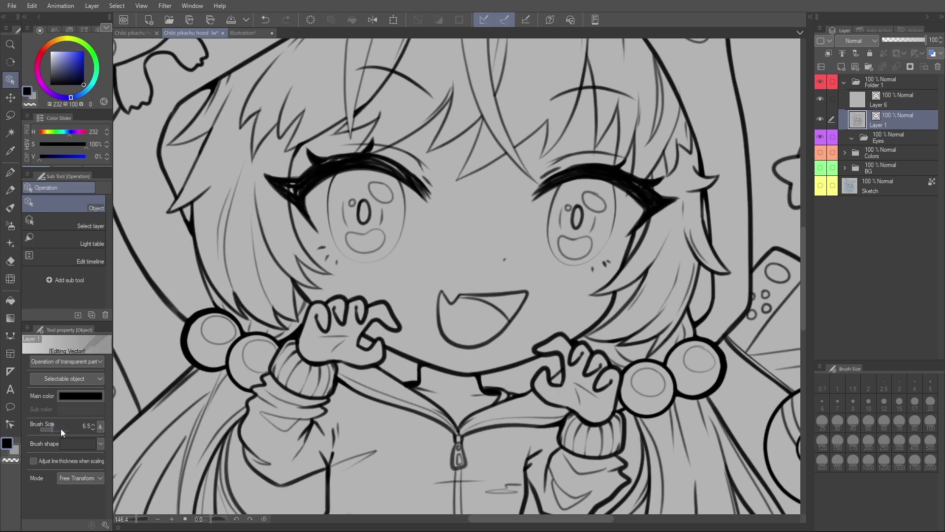
pyautogui.click(60, 428)
pyautogui.moveTo(57, 430); pyautogui.dragTo(55, 430)
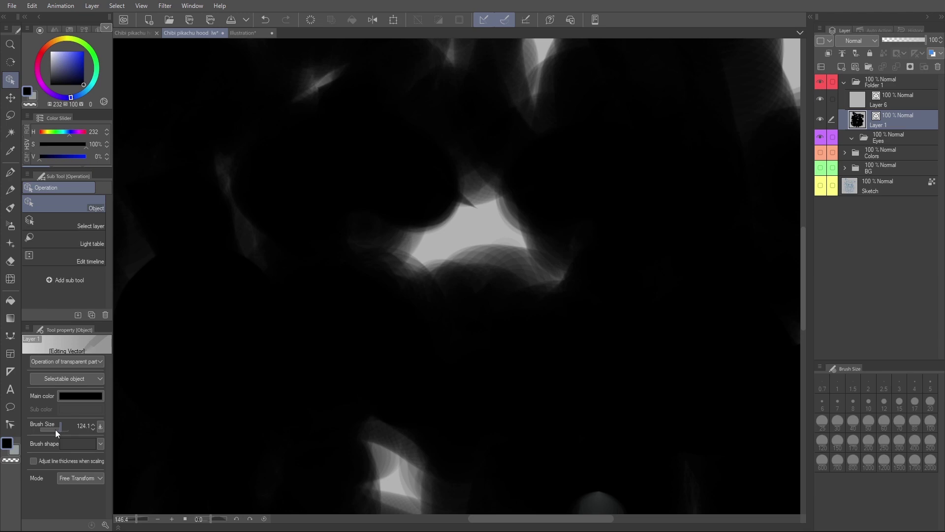
pyautogui.scroll(1, 339, 332)
pyautogui.scroll(-4, 339, 332)
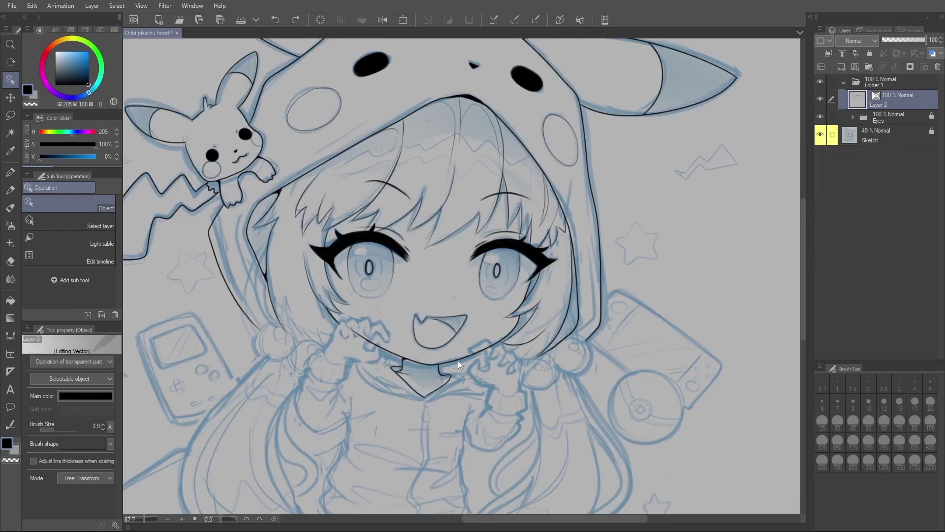
# Step: Raise the face's jaw line width to 7.0, then deselect it
pyautogui.click(458, 360)
pyautogui.click(103, 424)
pyautogui.click(103, 424)
pyautogui.click(103, 424)
pyautogui.click(103, 424)
pyautogui.click(306, 430)
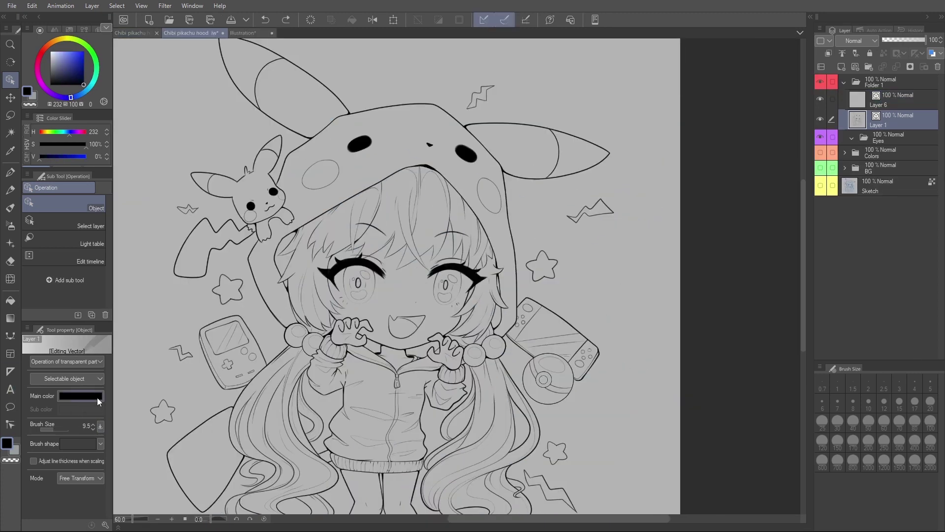
# Step: Recolour the line art dark teal, then undo it back to black
pyautogui.click(102, 395)
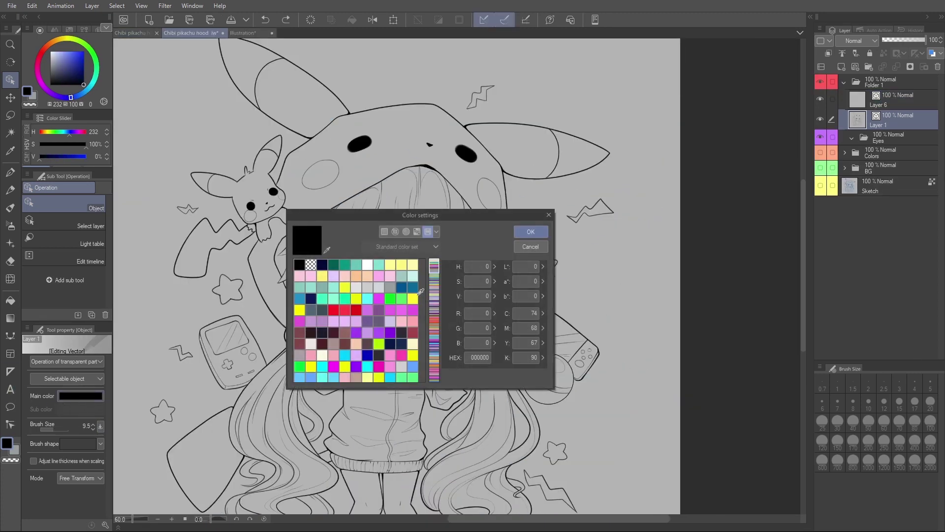
pyautogui.click(334, 264)
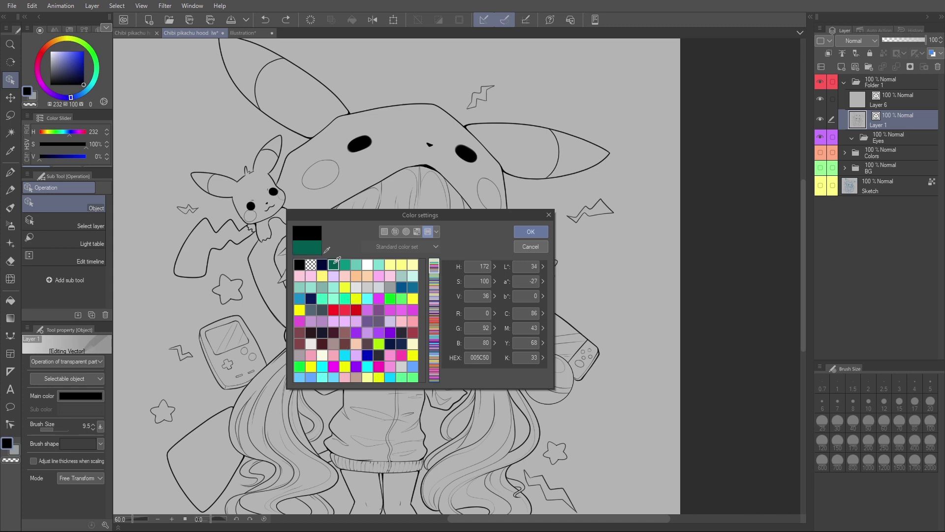
pyautogui.click(530, 232)
pyautogui.hotkey('ctrl', 'z')
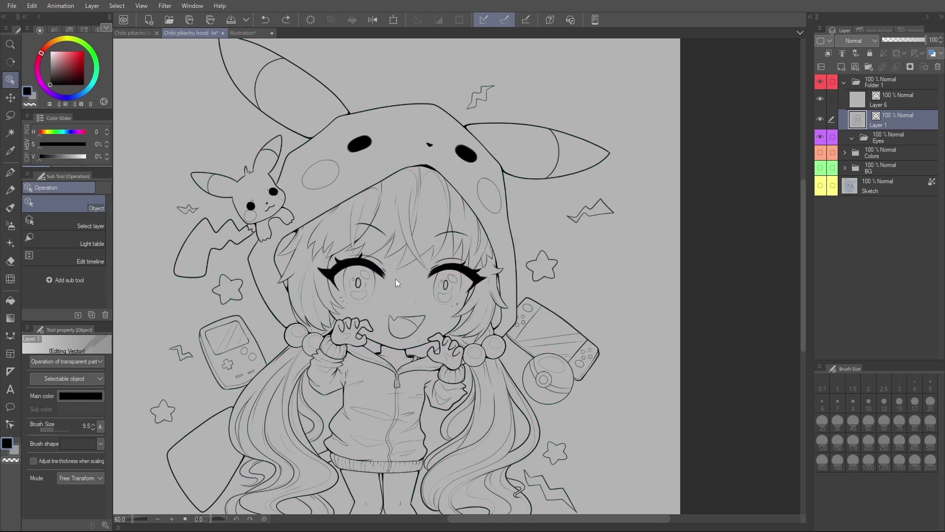
# Step: Zoom to the hood's left ear, select its line and open its colour settings
pyautogui.moveTo(356, 256); pyautogui.dragTo(360, 306)
pyautogui.moveTo(348, 206); pyautogui.dragTo(344, 148)
pyautogui.click(347, 131)
pyautogui.click(90, 394)
pyautogui.click(334, 260)
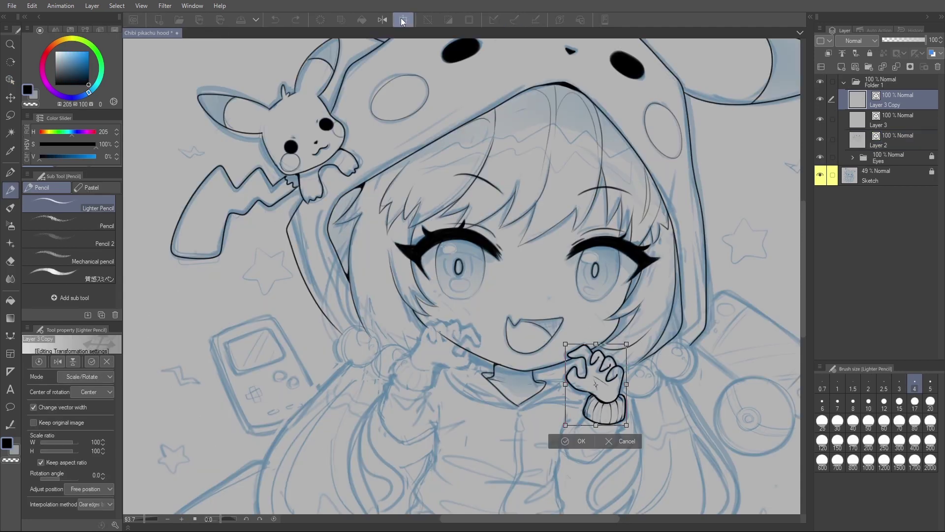
# Step: Flip the copied claw hand, move it left, rotate about 31° and free-transform its corner
pyautogui.click(57, 361)
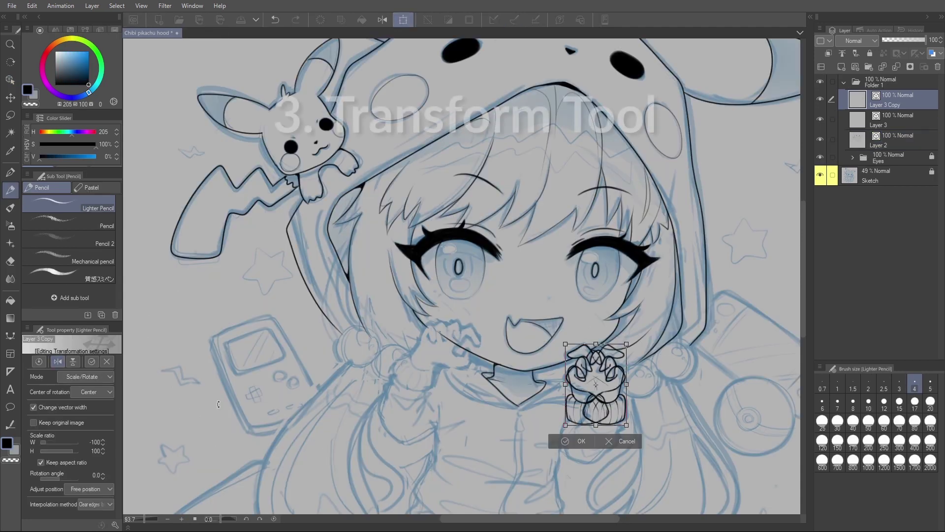
pyautogui.moveTo(604, 394); pyautogui.dragTo(429, 377)
pyautogui.moveTo(461, 411); pyautogui.dragTo(441, 388)
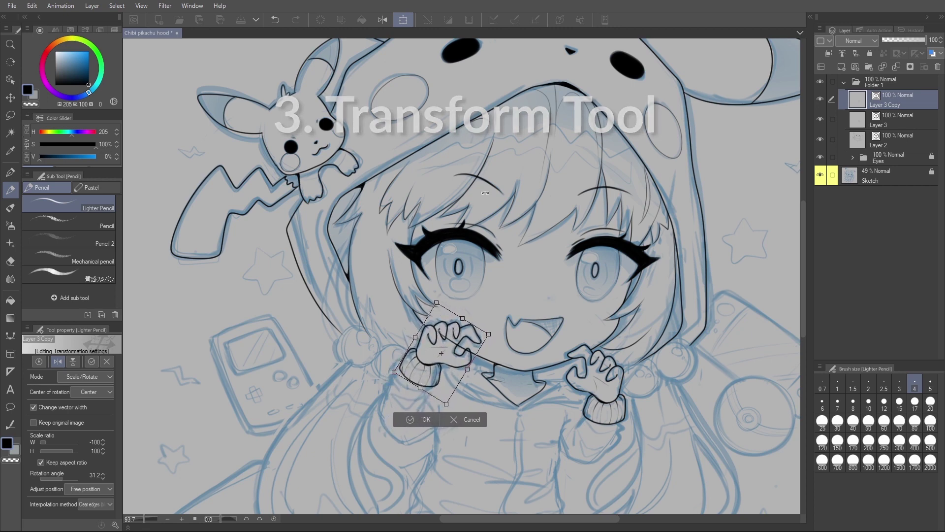
pyautogui.click(85, 376)
pyautogui.click(84, 411)
pyautogui.moveTo(395, 372); pyautogui.dragTo(441, 364)
pyautogui.click(416, 420)
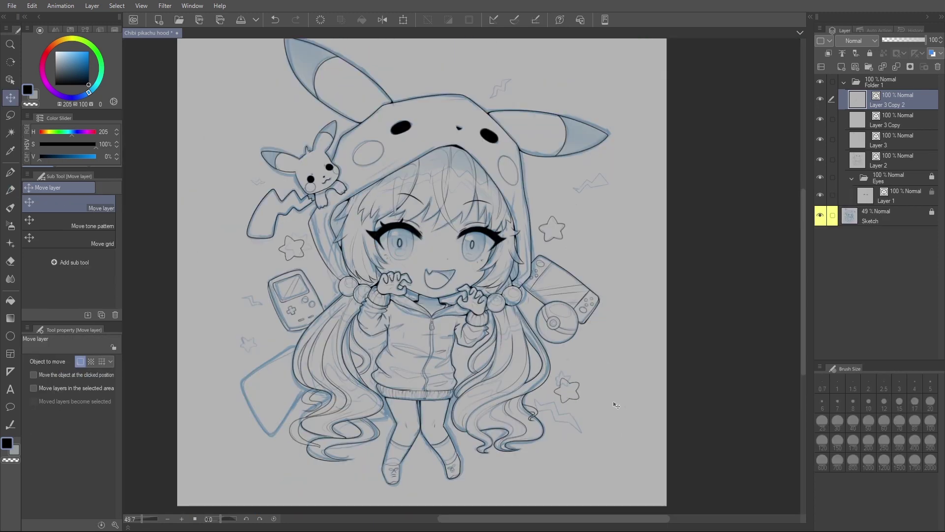
# Step: Start a transform on the layer and confirm it without changes
pyautogui.click(404, 19)
pyautogui.click(606, 418)
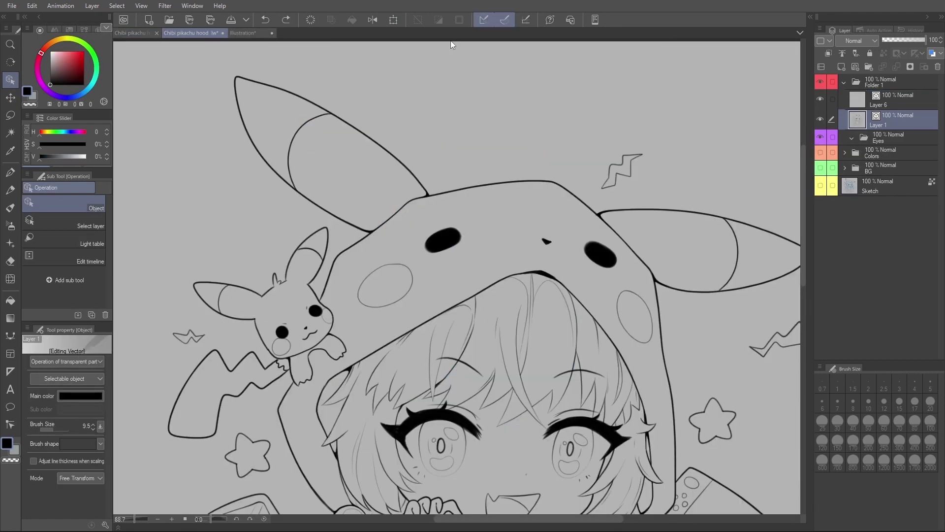
pyautogui.scroll(-6, 544, 177)
pyautogui.scroll(4, 684, 234)
pyautogui.scroll(3, 684, 238)
# Step: Lasso-select the hood's right ear and make the line art layer visible again
pyautogui.press('m')
pyautogui.moveTo(425, 226)
pyautogui.mouseDown()
pyautogui.moveTo(435, 257)
pyautogui.moveTo(534, 286)
pyautogui.moveTo(690, 262)
pyautogui.moveTo(707, 158)
pyautogui.moveTo(582, 117)
pyautogui.moveTo(405, 104)
pyautogui.moveTo(334, 116)
pyautogui.moveTo(328, 129)
pyautogui.moveTo(406, 190)
pyautogui.moveTo(425, 225)
pyautogui.mouseUp()
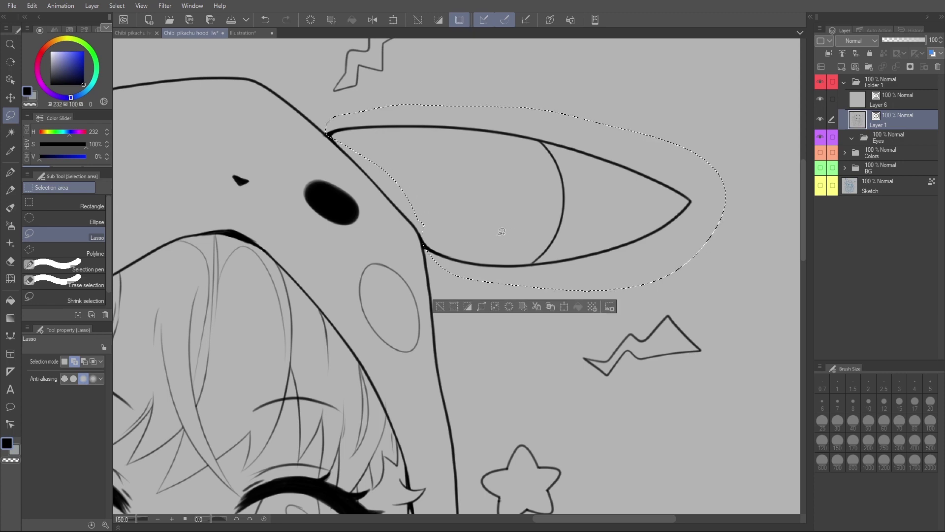
pyautogui.scroll(-3, 499, 242)
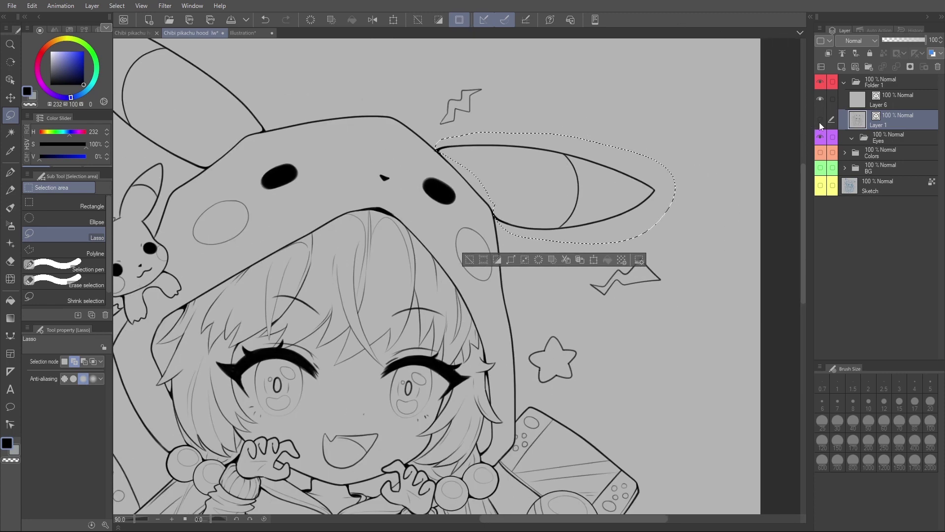
pyautogui.click(820, 120)
pyautogui.scroll(3, 573, 172)
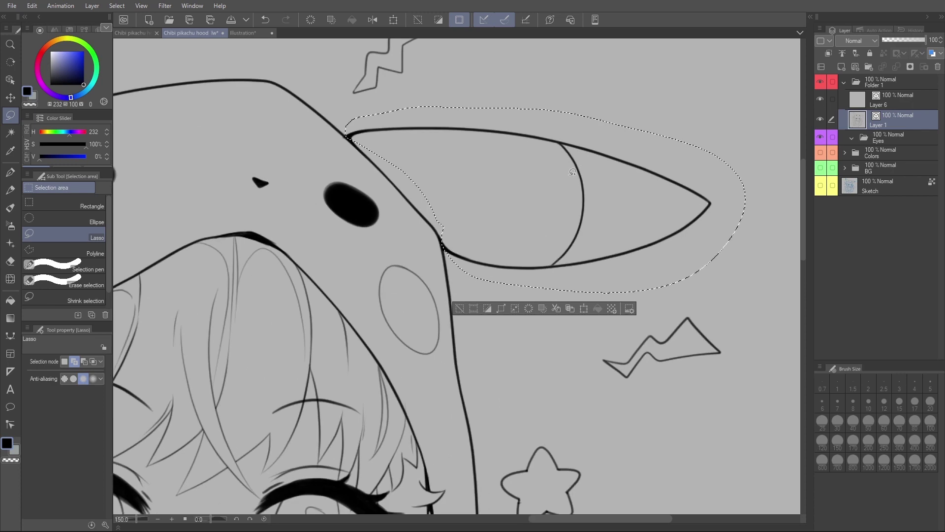
pyautogui.scroll(2, 573, 172)
pyautogui.scroll(-4, 569, 170)
pyautogui.scroll(2, 564, 167)
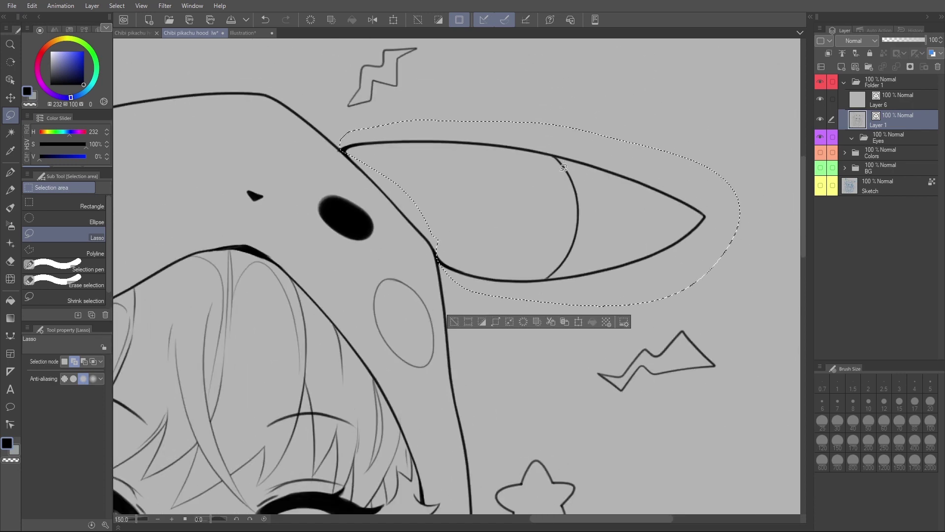
# Step: Free-transform the selected right ear, skewing, squeezing and tilting it, then commit
pyautogui.click(35, 6)
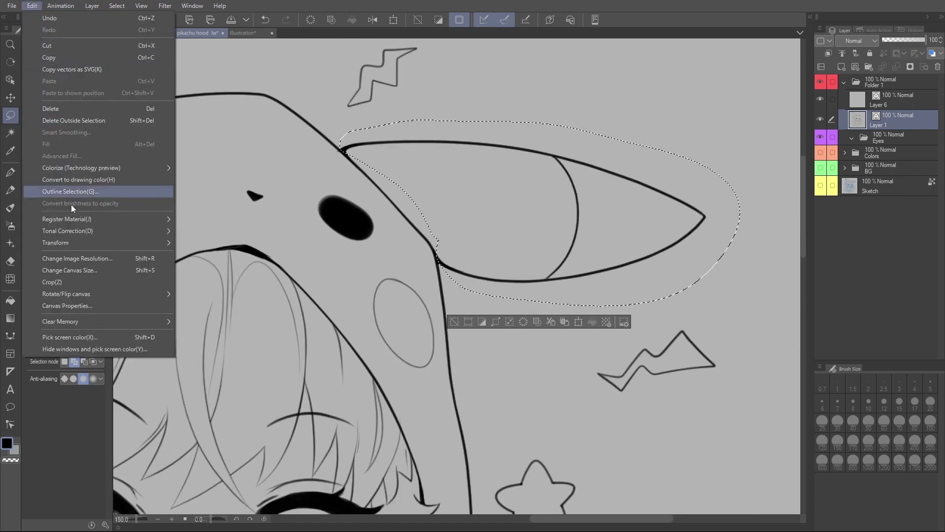
pyautogui.moveTo(125, 241)
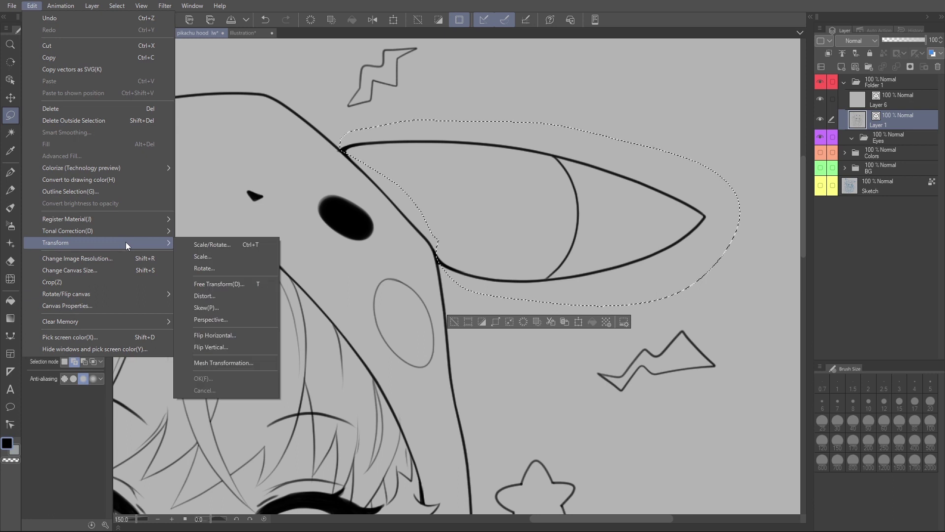
pyautogui.click(265, 283)
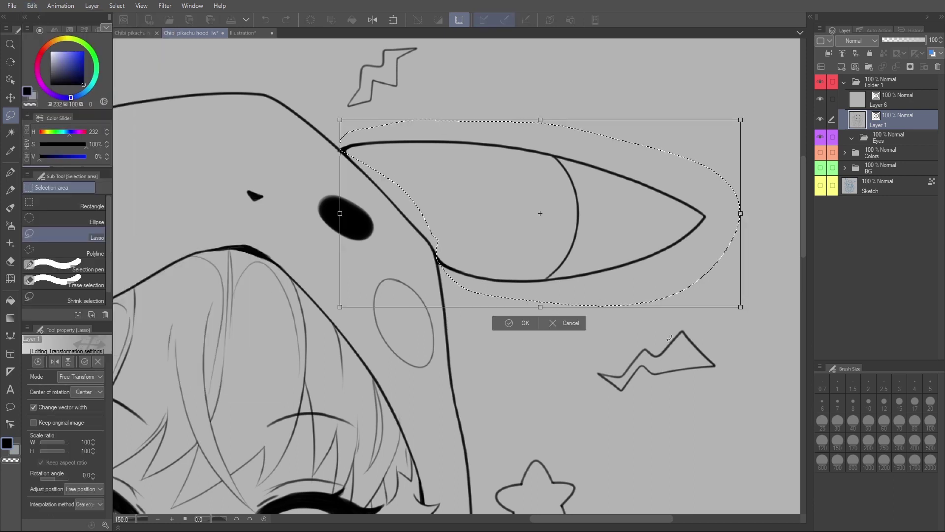
pyautogui.moveTo(741, 214)
pyautogui.mouseDown()
pyautogui.moveTo(736, 104)
pyautogui.moveTo(724, 214)
pyautogui.mouseUp()
pyautogui.moveTo(722, 202); pyautogui.dragTo(640, 173)
pyautogui.moveTo(760, 165); pyautogui.dragTo(727, 198)
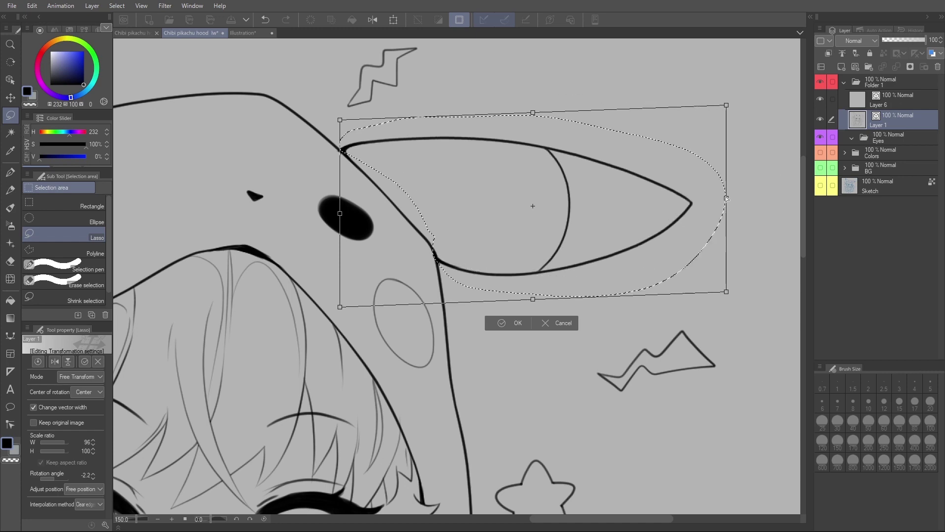
pyautogui.scroll(-3, 727, 198)
pyautogui.press('Return')
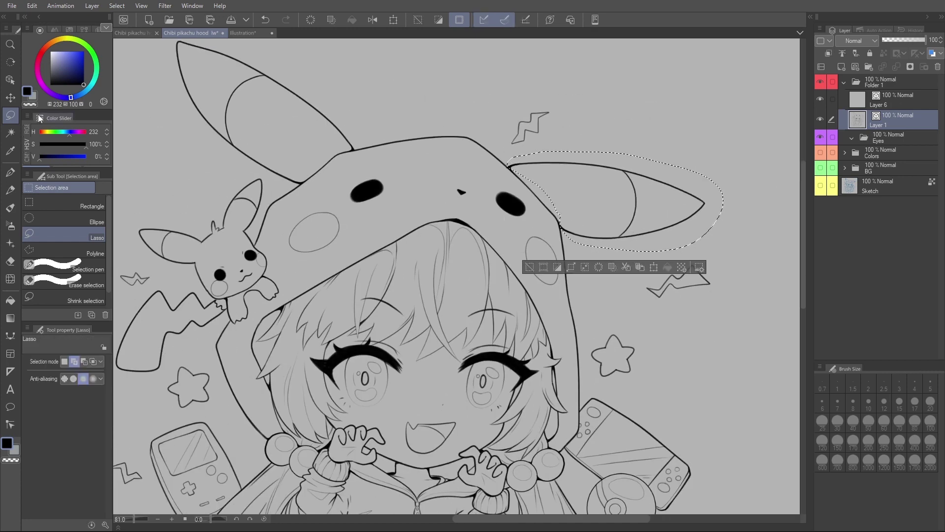
pyautogui.click(32, 5)
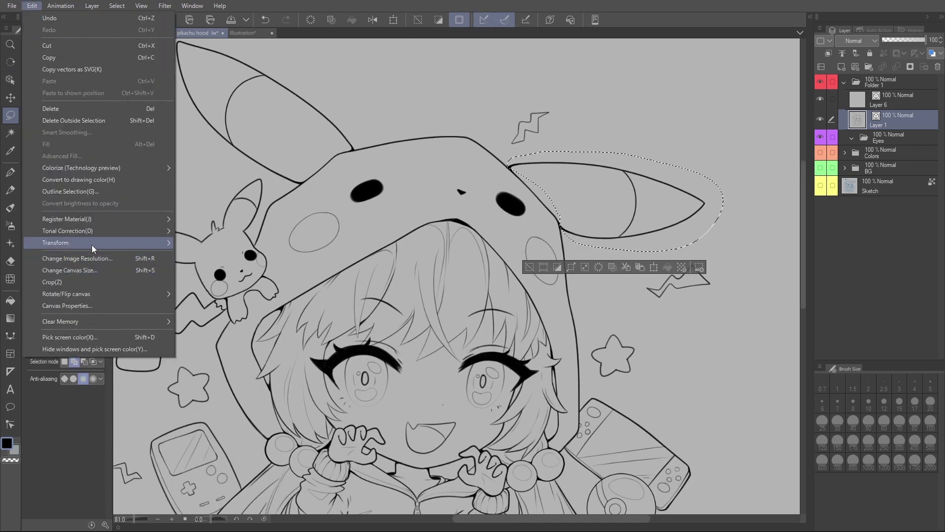
# Step: Scale the selected right ear down to about 91%
pyautogui.moveTo(91, 244)
pyautogui.click(217, 258)
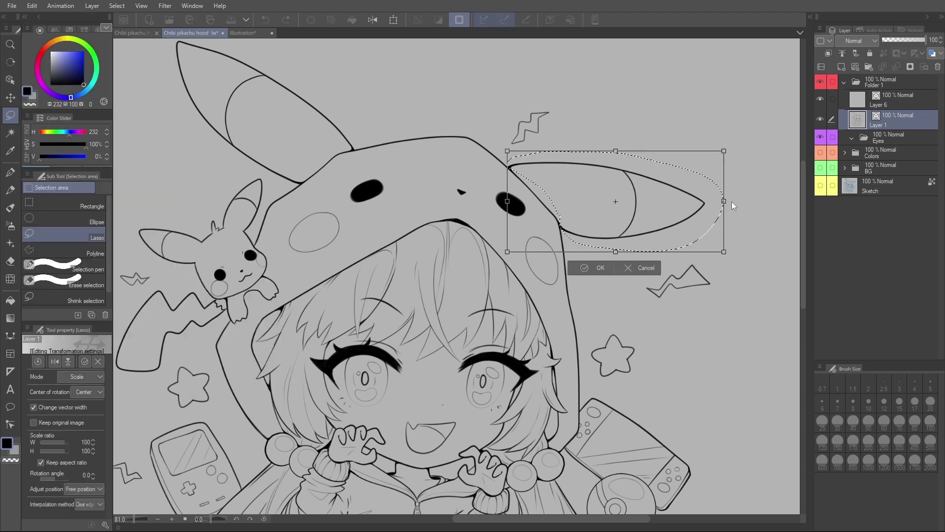
pyautogui.moveTo(724, 151)
pyautogui.mouseDown()
pyautogui.moveTo(674, 175)
pyautogui.moveTo(772, 139)
pyautogui.moveTo(689, 170)
pyautogui.moveTo(754, 148)
pyautogui.moveTo(699, 162)
pyautogui.moveTo(745, 141)
pyautogui.moveTo(729, 147)
pyautogui.mouseUp()
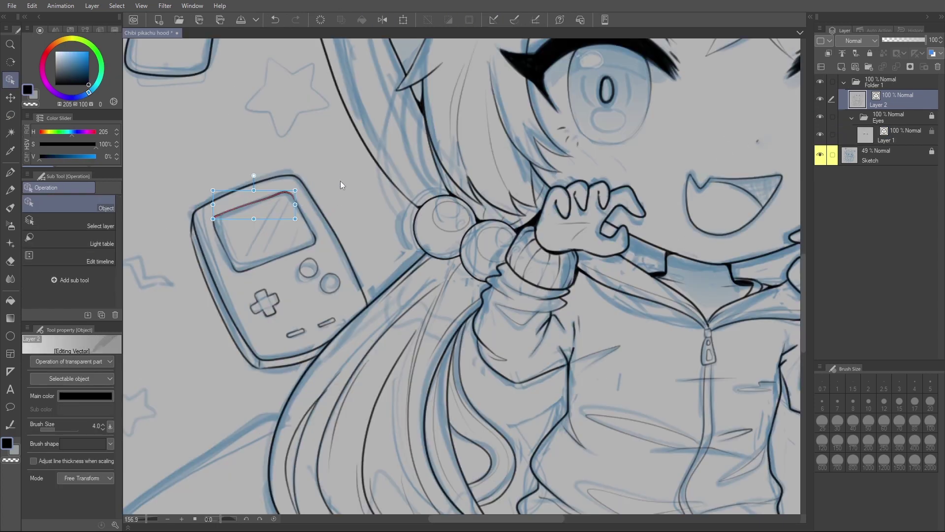
# Step: Lasso the Game Boy screen and enlarge it to 111%
pyautogui.press('m')
pyautogui.moveTo(296, 189)
pyautogui.mouseDown()
pyautogui.moveTo(209, 231)
pyautogui.moveTo(251, 273)
pyautogui.moveTo(321, 242)
pyautogui.moveTo(296, 190)
pyautogui.mouseUp()
pyautogui.click(403, 20)
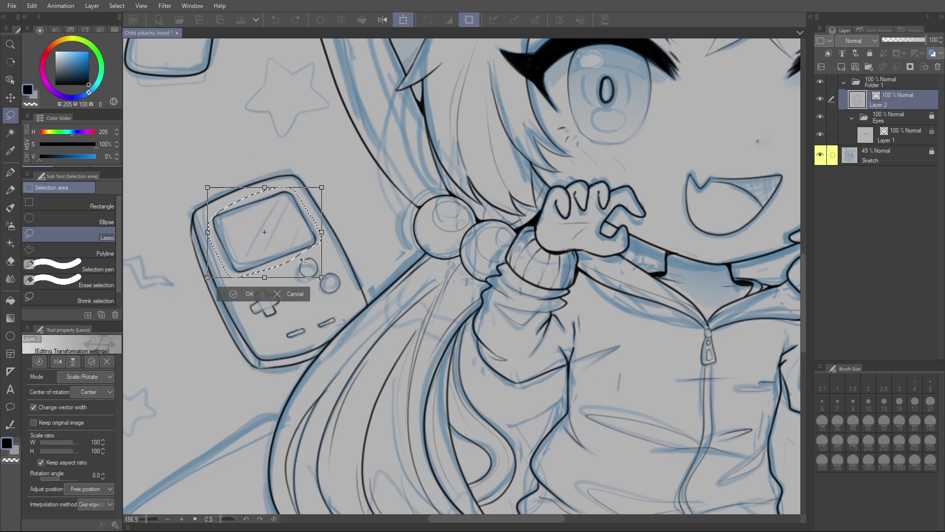
pyautogui.moveTo(264, 280)
pyautogui.mouseDown()
pyautogui.moveTo(291, 269)
pyautogui.moveTo(280, 276)
pyautogui.mouseUp()
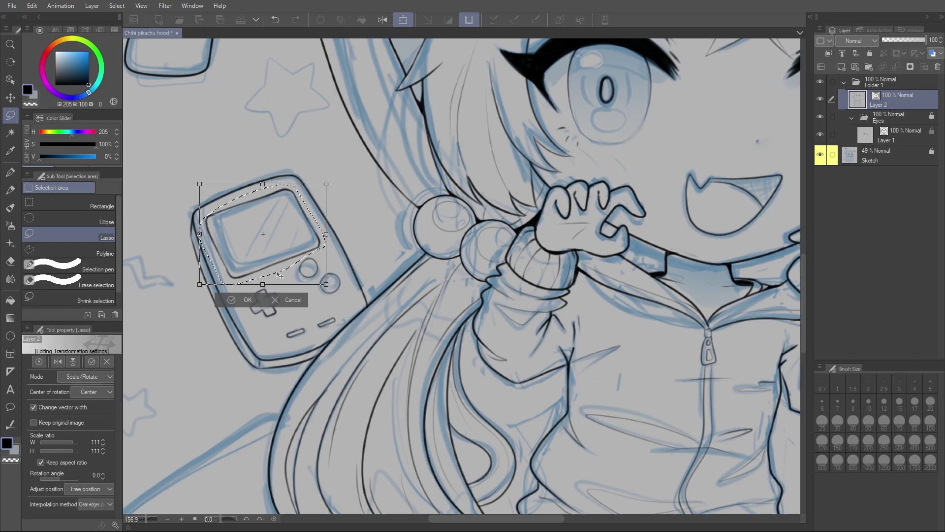
pyautogui.click(261, 301)
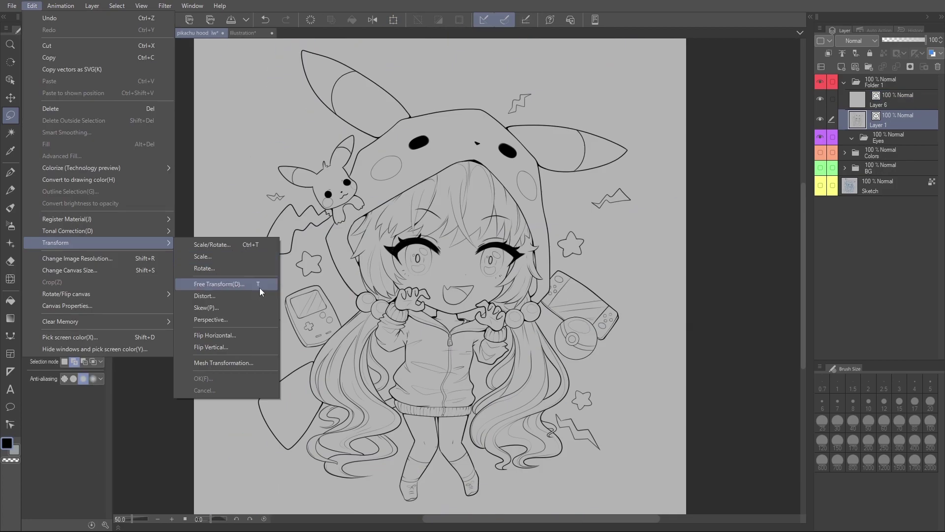
# Step: Try narrowing the whole drawing with Free Transform, then discard the change
pyautogui.click(259, 288)
pyautogui.moveTo(729, 276); pyautogui.dragTo(719, 275)
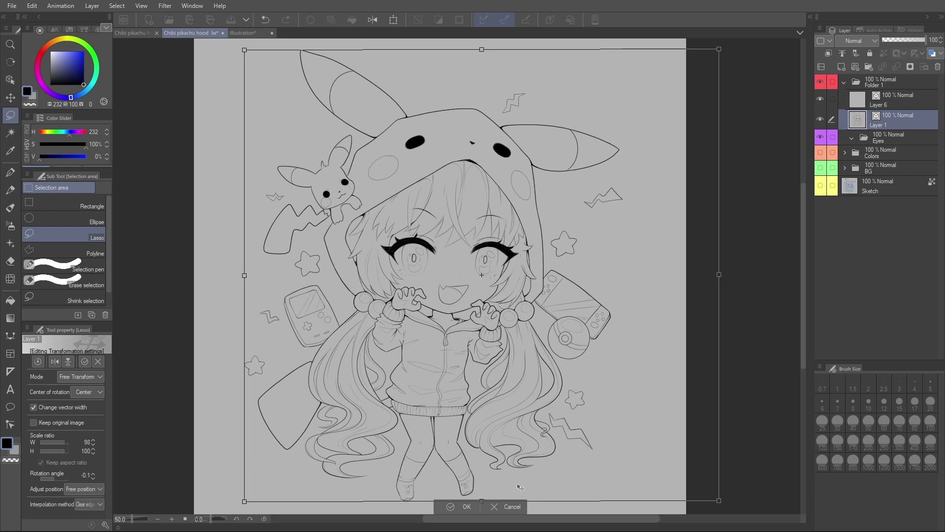
pyautogui.click(506, 506)
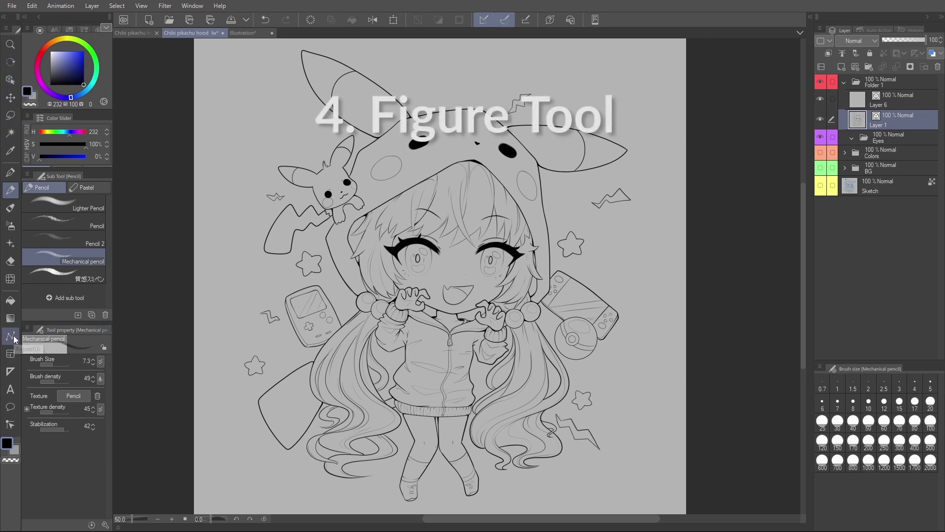
# Step: Select the Figure tool and try its Rectangle and Continuous curve sub tools
pyautogui.click(11, 338)
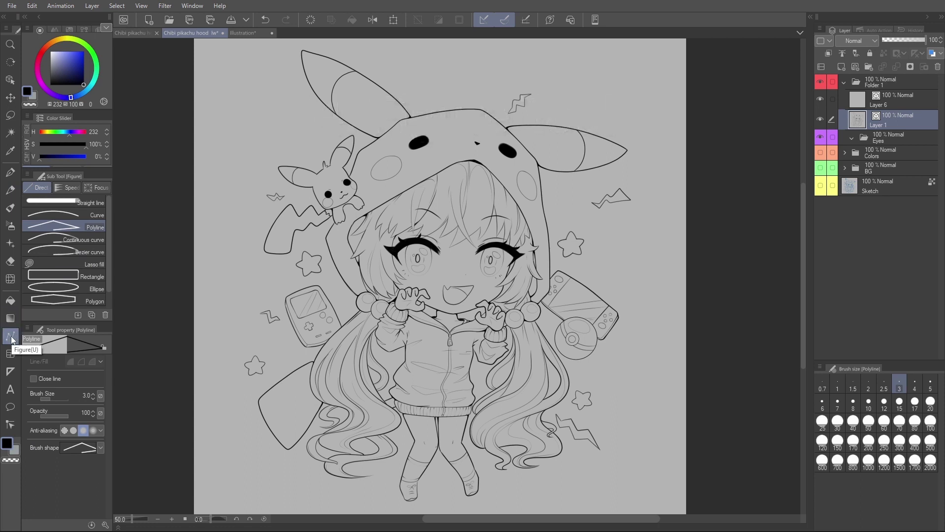
pyautogui.click(84, 275)
pyautogui.scroll(-1, 64, 256)
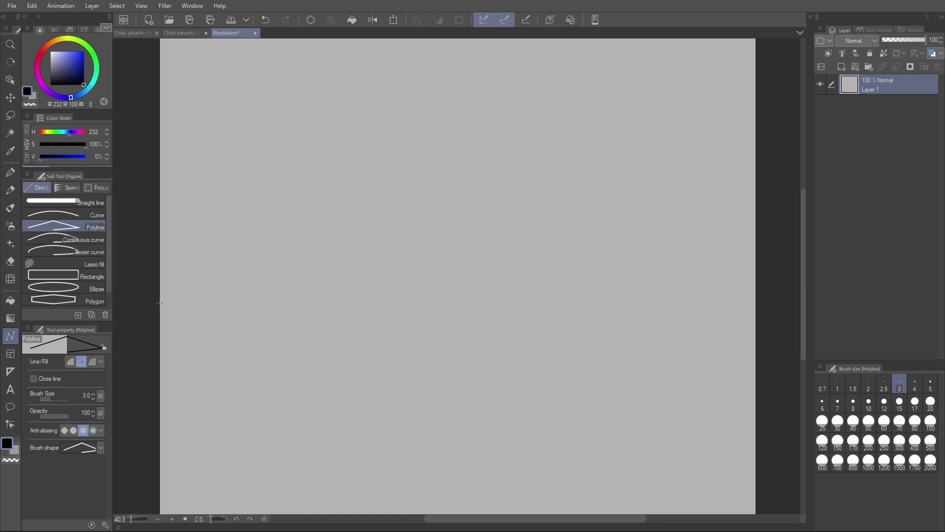
pyautogui.click(89, 240)
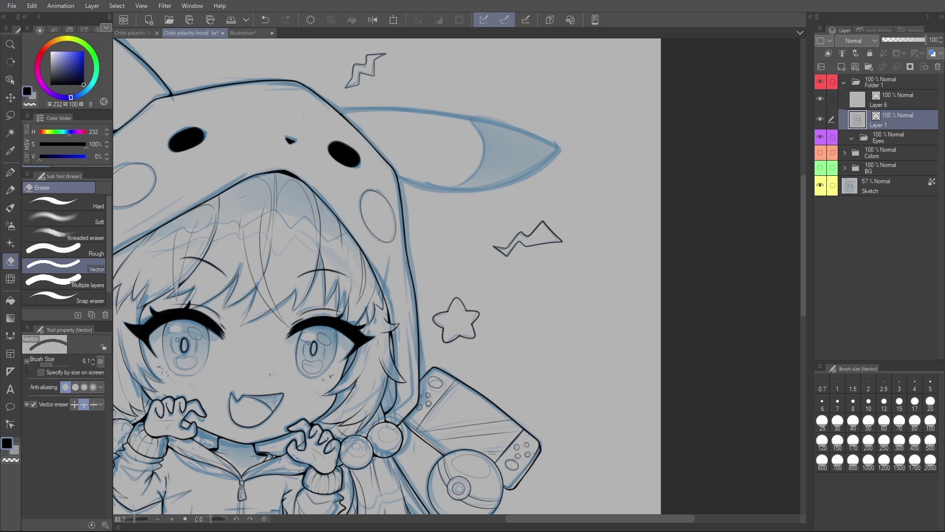
pyautogui.scroll(-2, 548, 201)
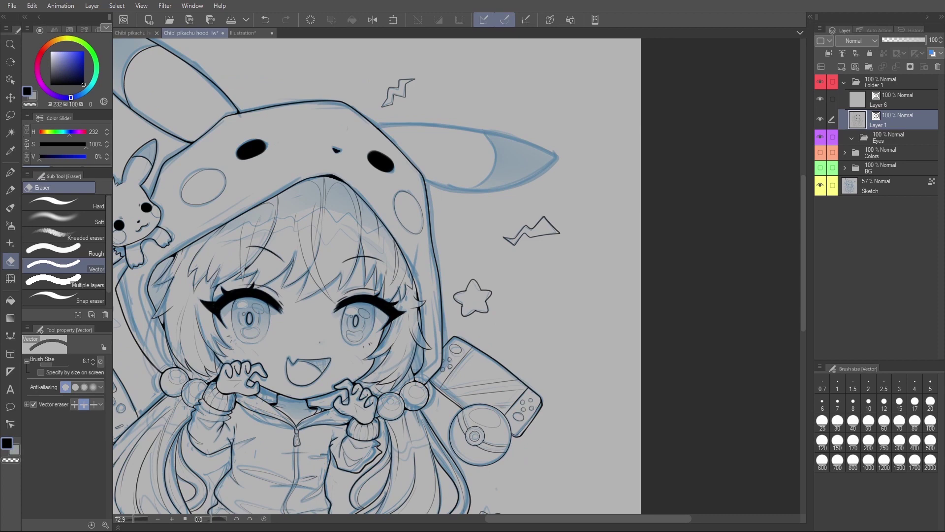
pyautogui.scroll(2, 636, 255)
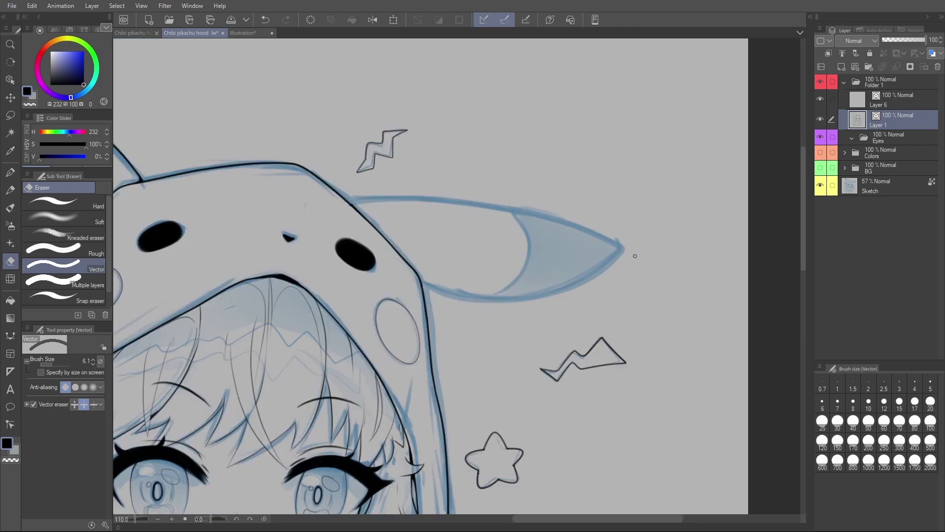
# Step: Choose the Figure tool's Continuous curve sub tool with line thickness 6
pyautogui.click(10, 336)
pyautogui.click(80, 239)
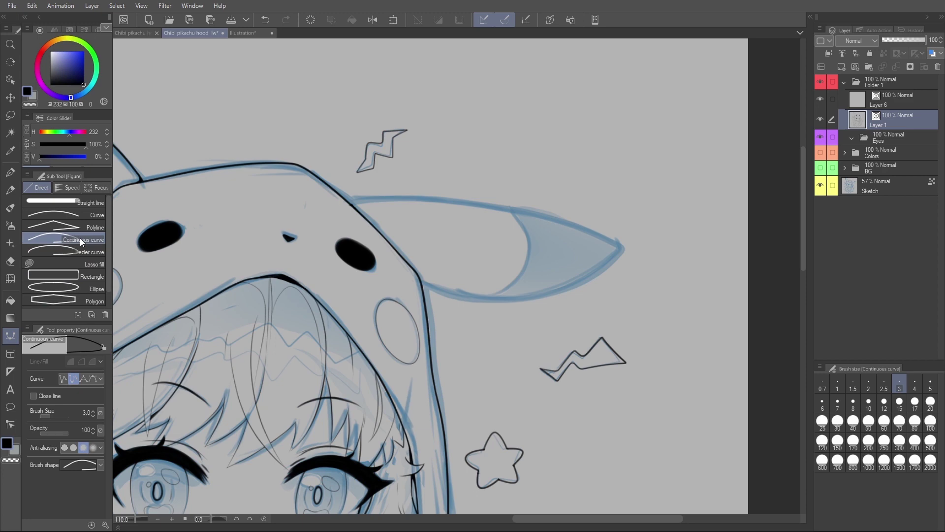
pyautogui.scroll(-4, 452, 201)
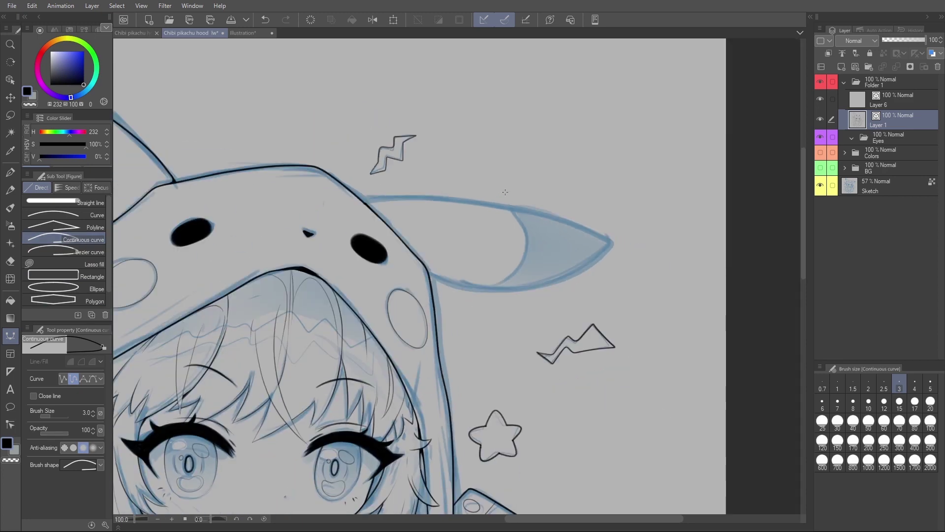
pyautogui.scroll(5, 541, 210)
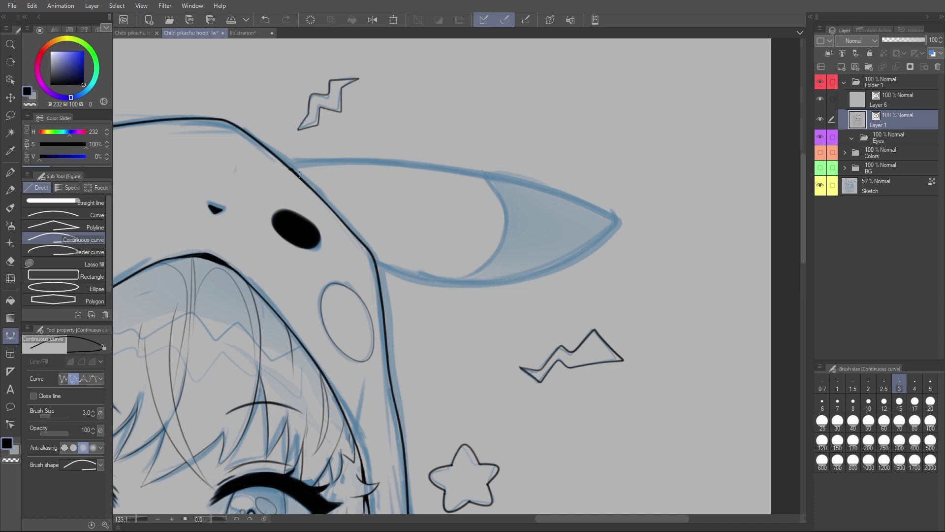
pyautogui.press(']')
pyautogui.press(']')
pyautogui.press(']')
# Step: Trace the right ear from the hood edge, around the tip and back as one curve
pyautogui.click(291, 168)
pyautogui.click(372, 163)
pyautogui.click(477, 175)
pyautogui.click(566, 198)
pyautogui.click(611, 217)
pyautogui.click(620, 222)
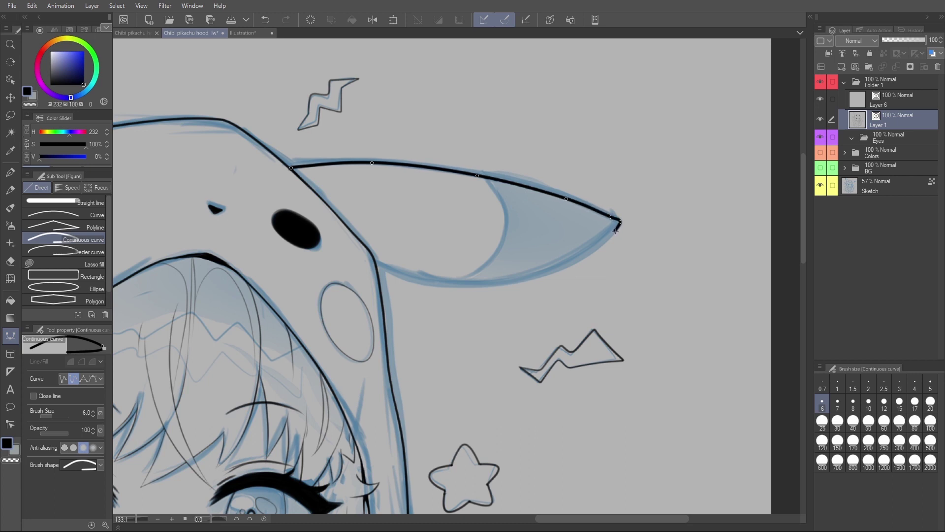
pyautogui.click(608, 237)
pyautogui.click(545, 272)
pyautogui.click(467, 285)
pyautogui.click(387, 269)
pyautogui.doubleClick(376, 264)
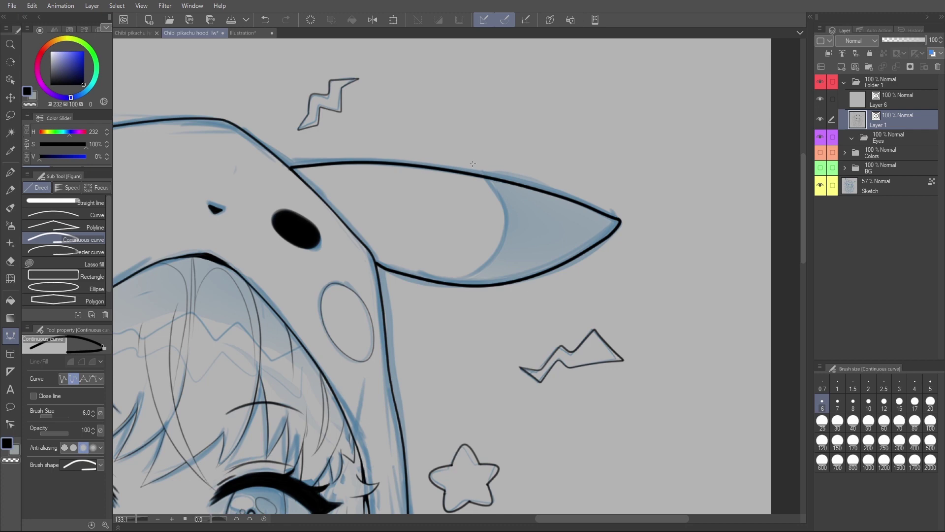
pyautogui.scroll(-3, 472, 163)
pyautogui.scroll(-1, 520, 172)
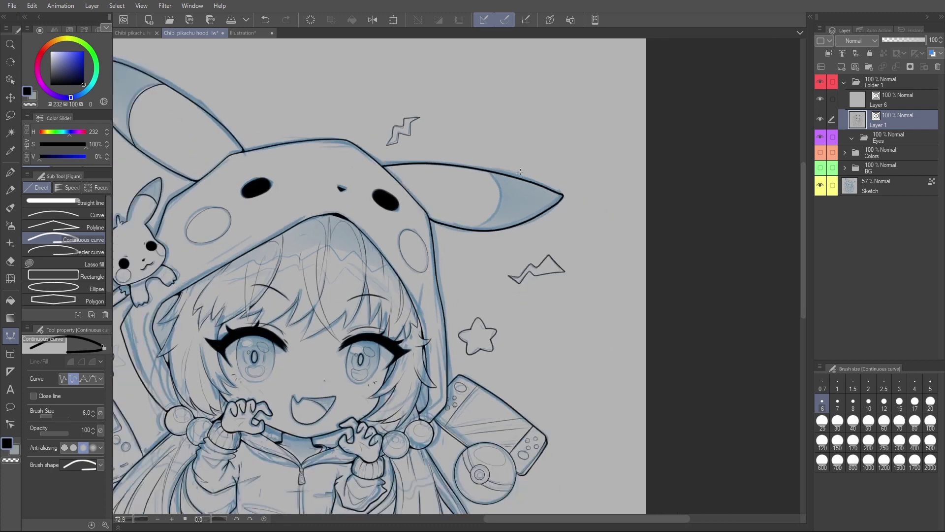
pyautogui.scroll(4, 517, 172)
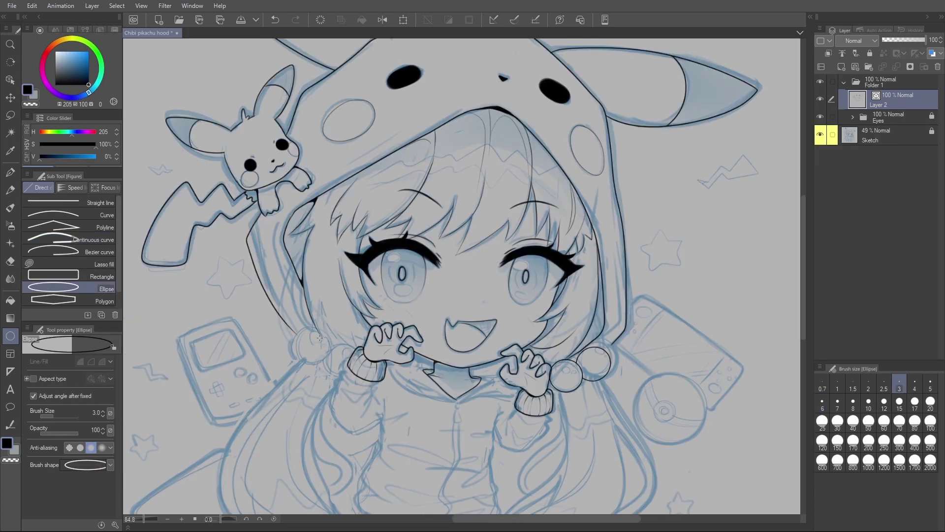
# Step: Draw two bead circles beside the left hand and vector-erase their overlapping arcs
pyautogui.moveTo(325, 345)
pyautogui.mouseDown()
pyautogui.moveTo(352, 383)
pyautogui.moveTo(361, 375)
pyautogui.mouseUp()
pyautogui.hotkey('ctrl', 'z')
pyautogui.moveTo(323, 344); pyautogui.dragTo(360, 378)
pyautogui.moveTo(297, 330)
pyautogui.mouseDown()
pyautogui.moveTo(350, 365)
pyautogui.moveTo(334, 354)
pyautogui.mouseUp()
pyautogui.click(350, 365)
pyautogui.press('e')
pyautogui.scroll(5, 352, 378)
pyautogui.moveTo(369, 322); pyautogui.dragTo(378, 315)
pyautogui.moveTo(364, 280); pyautogui.dragTo(374, 277)
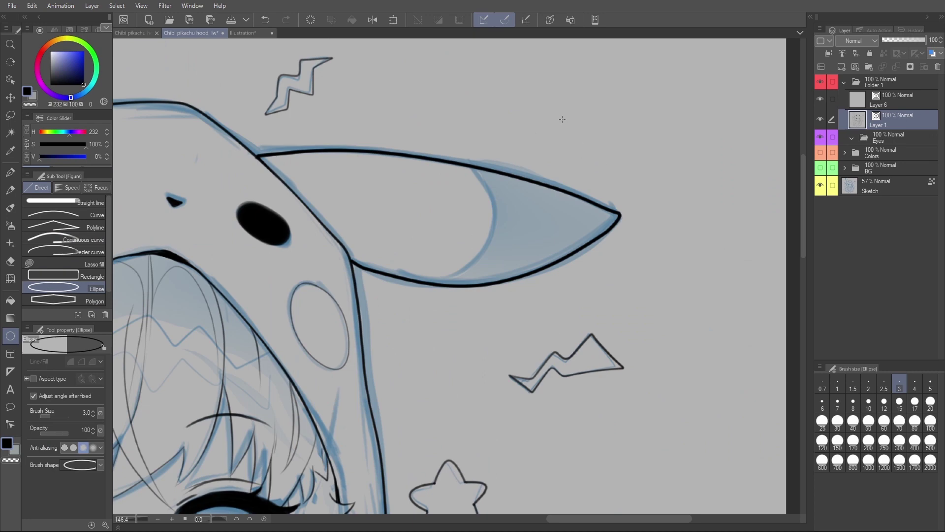
# Step: Draw ellipses around the ear and the ball's outer and inner circles, undoing the overlapping one
pyautogui.moveTo(562, 119); pyautogui.dragTo(707, 235)
pyautogui.moveTo(390, 83); pyautogui.dragTo(496, 234)
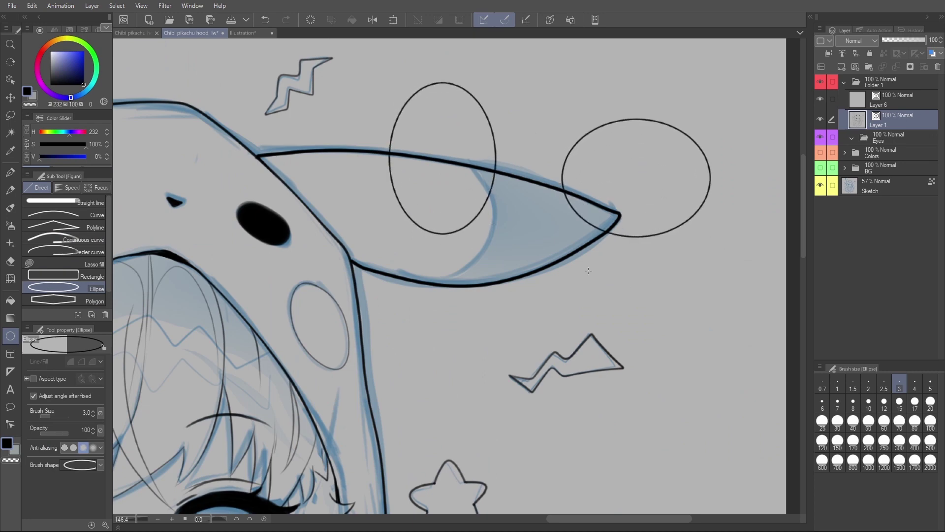
pyautogui.moveTo(619, 248); pyautogui.dragTo(730, 406)
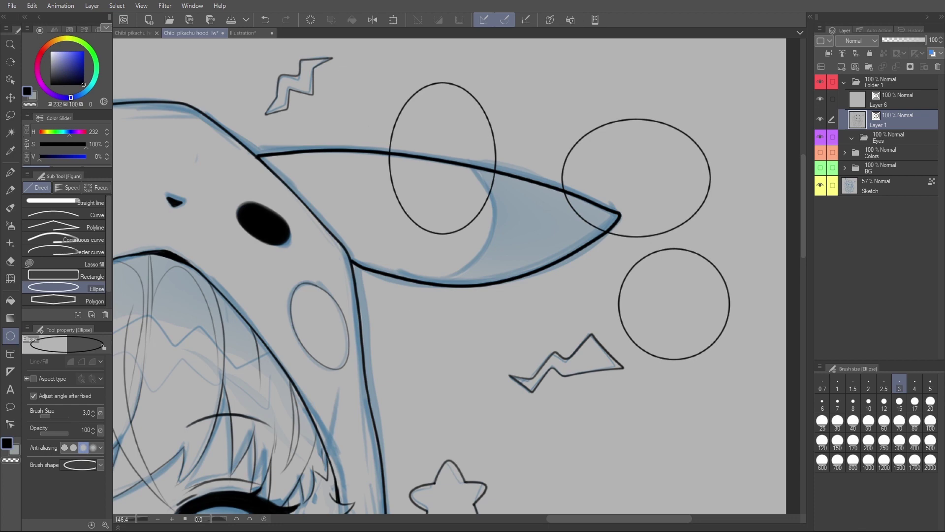
pyautogui.moveTo(477, 258)
pyautogui.mouseDown()
pyautogui.moveTo(575, 384)
pyautogui.moveTo(622, 401)
pyautogui.mouseUp()
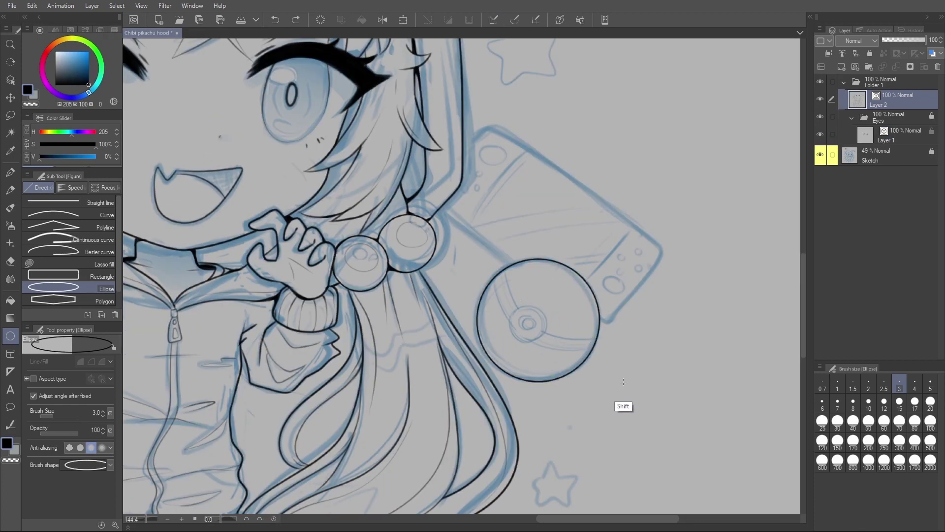
pyautogui.moveTo(508, 302)
pyautogui.mouseDown()
pyautogui.moveTo(553, 341)
pyautogui.moveTo(524, 323)
pyautogui.moveTo(539, 335)
pyautogui.mouseUp()
pyautogui.moveTo(498, 225)
pyautogui.mouseDown()
pyautogui.moveTo(644, 339)
pyautogui.moveTo(683, 357)
pyautogui.mouseUp()
pyautogui.hotkey('ctrl', 'z')
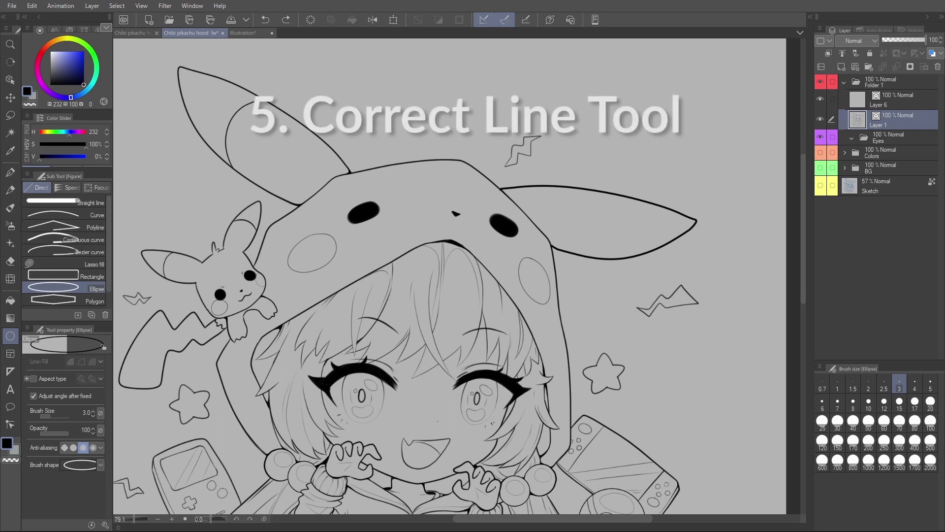
# Step: Choose the Correct line tool's Control point sub tool
pyautogui.click(9, 425)
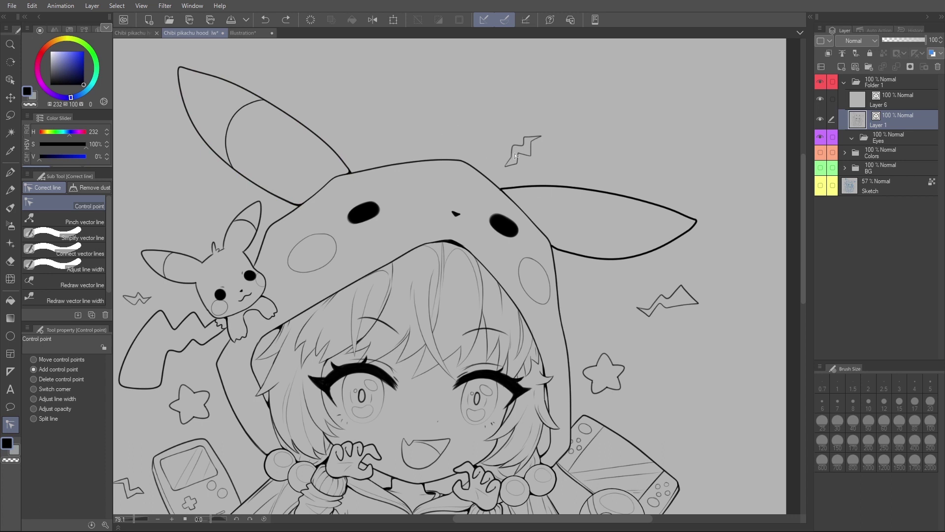
pyautogui.scroll(3, 683, 216)
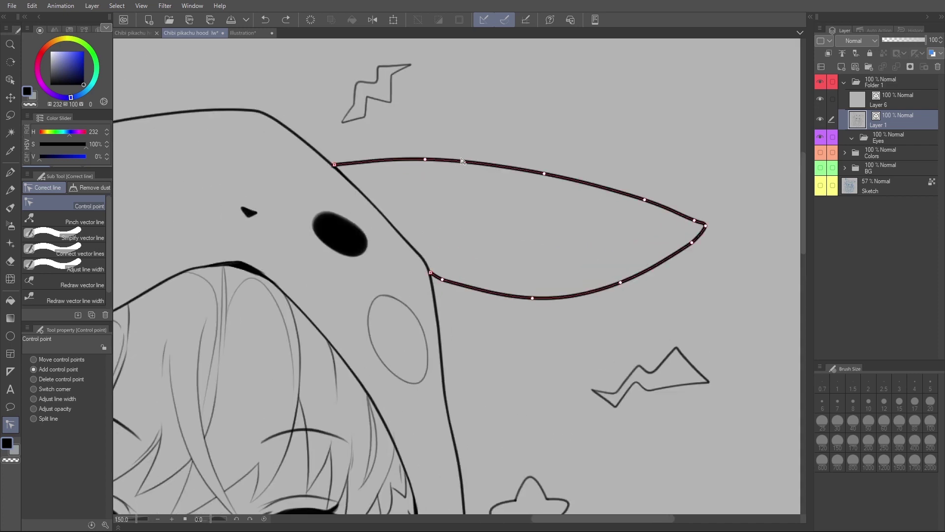
pyautogui.scroll(-3, 590, 203)
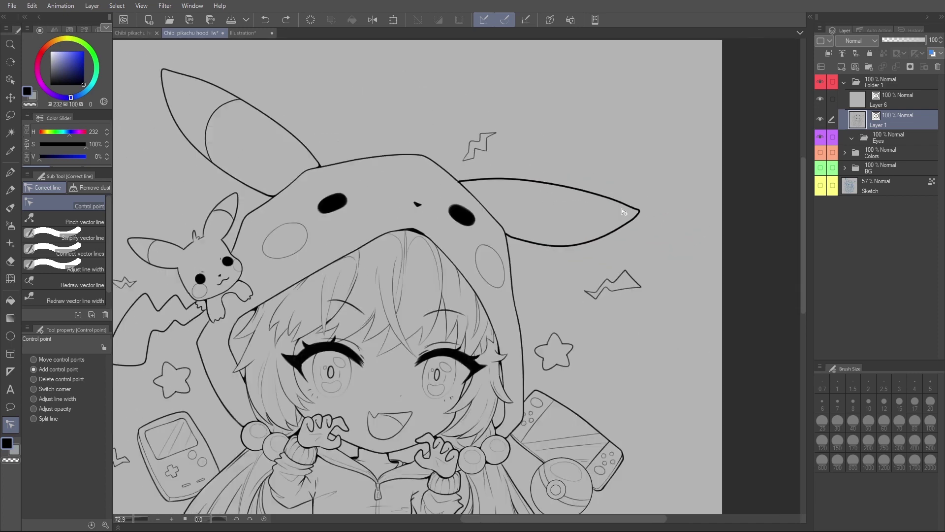
pyautogui.scroll(-2, 622, 212)
pyautogui.scroll(1, 524, 160)
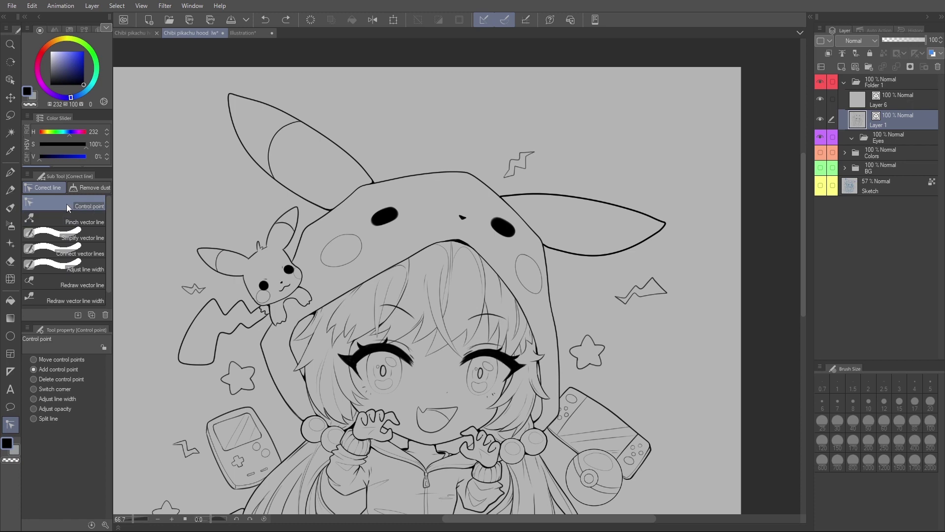
pyautogui.scroll(3, 635, 218)
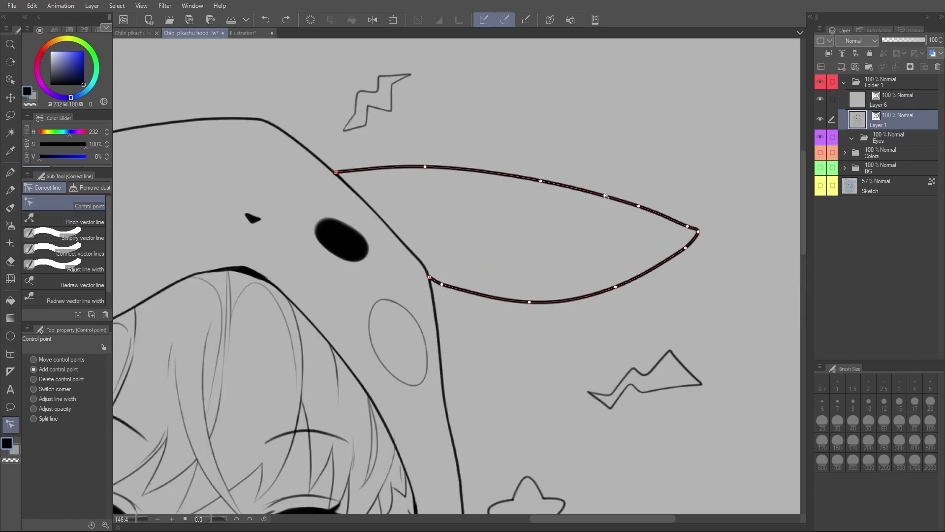
pyautogui.scroll(-5, 605, 195)
pyautogui.scroll(3, 421, 227)
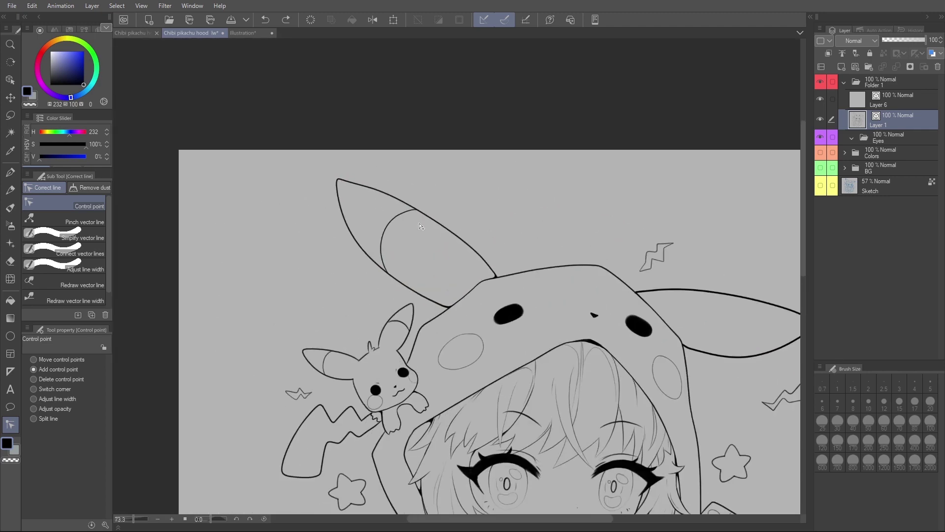
pyautogui.scroll(4, 421, 227)
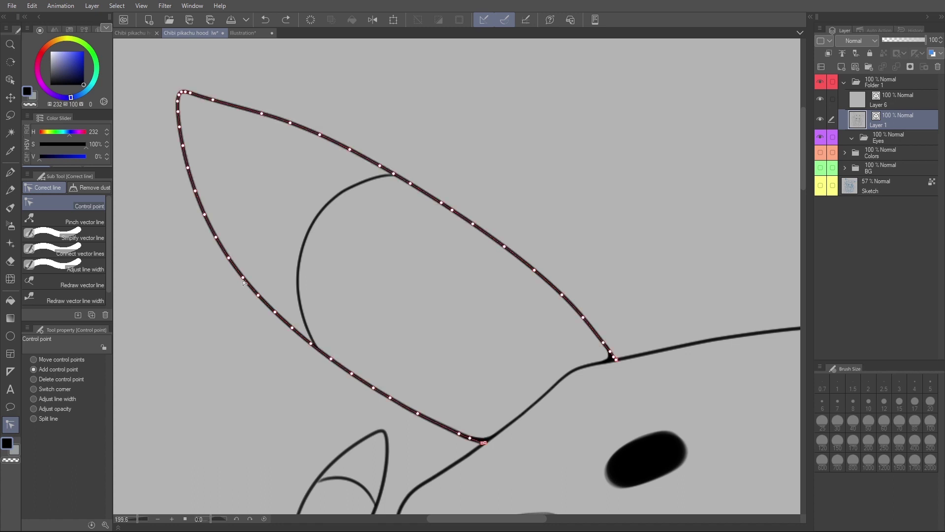
pyautogui.moveTo(243, 278); pyautogui.dragTo(242, 249)
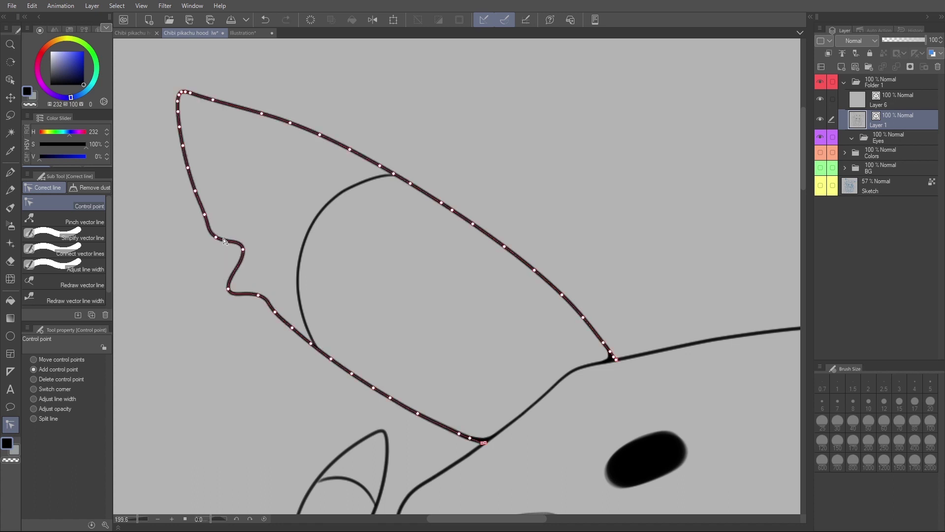
pyautogui.hotkey('ctrl', 'z')
pyautogui.hotkey('ctrl', 'z')
pyautogui.hotkey('ctrl', 'z')
pyautogui.moveTo(242, 278); pyautogui.dragTo(228, 286)
pyautogui.hotkey('ctrl', 'z')
pyautogui.scroll(-6, 253, 246)
pyautogui.scroll(4, 468, 261)
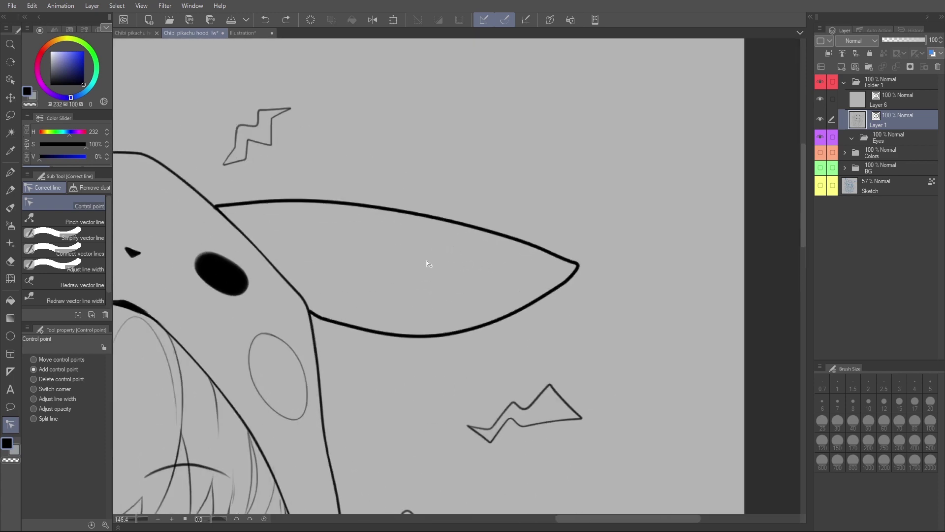
pyautogui.scroll(2, 427, 262)
pyautogui.moveTo(207, 200); pyautogui.dragTo(263, 213)
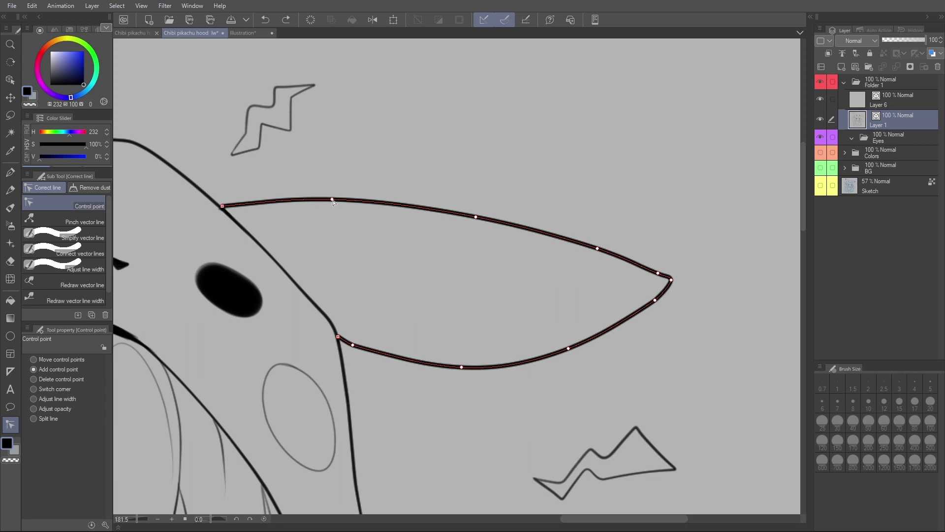
pyautogui.moveTo(332, 200); pyautogui.dragTo(335, 182)
pyautogui.hotkey('ctrl', 'z')
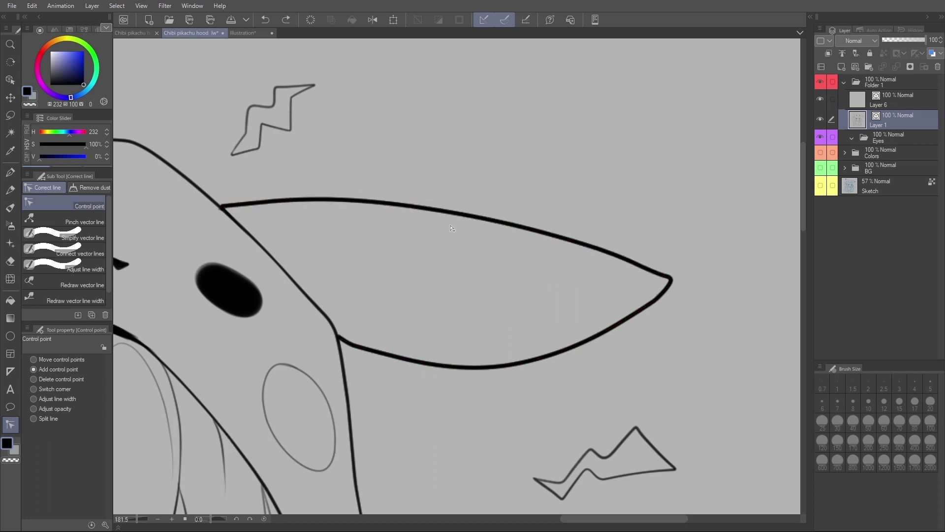
pyautogui.moveTo(671, 280)
pyautogui.mouseDown()
pyautogui.moveTo(661, 284)
pyautogui.moveTo(671, 283)
pyautogui.mouseUp()
pyautogui.scroll(-3, 671, 281)
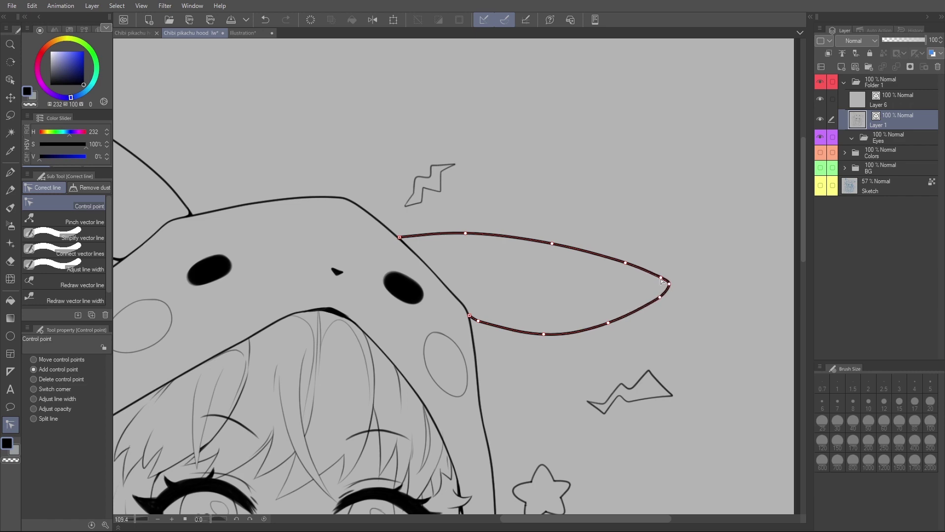
pyautogui.scroll(-3, 498, 297)
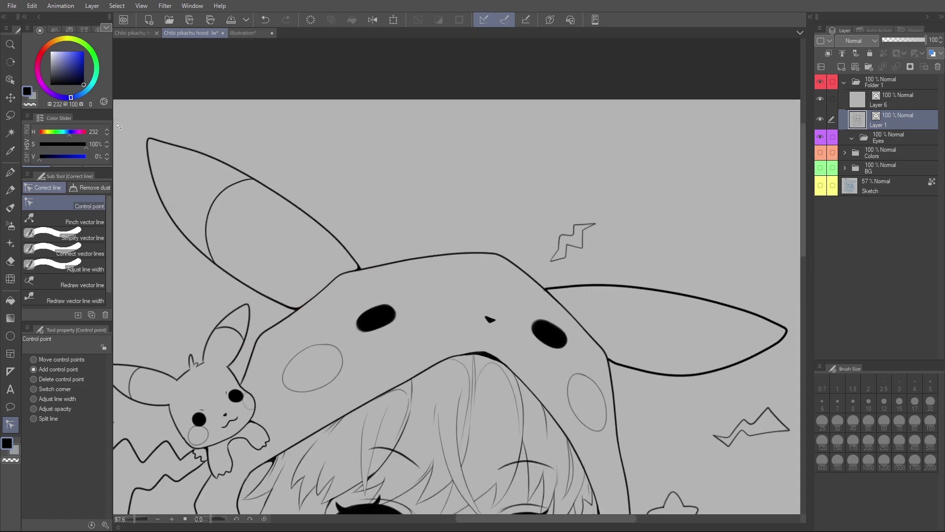
pyautogui.scroll(8, 144, 144)
# Step: Drag a control point to reshape the left ear tip into a rounded knob
pyautogui.moveTo(170, 145); pyautogui.dragTo(173, 128)
pyautogui.scroll(-5, 201, 162)
pyautogui.scroll(-4, 200, 162)
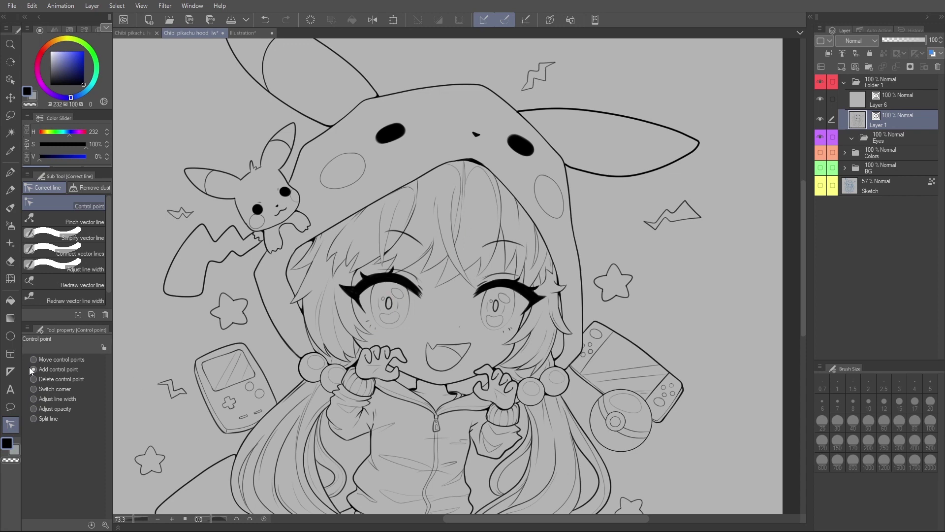
pyautogui.scroll(-2, 463, 300)
pyautogui.scroll(3, 588, 167)
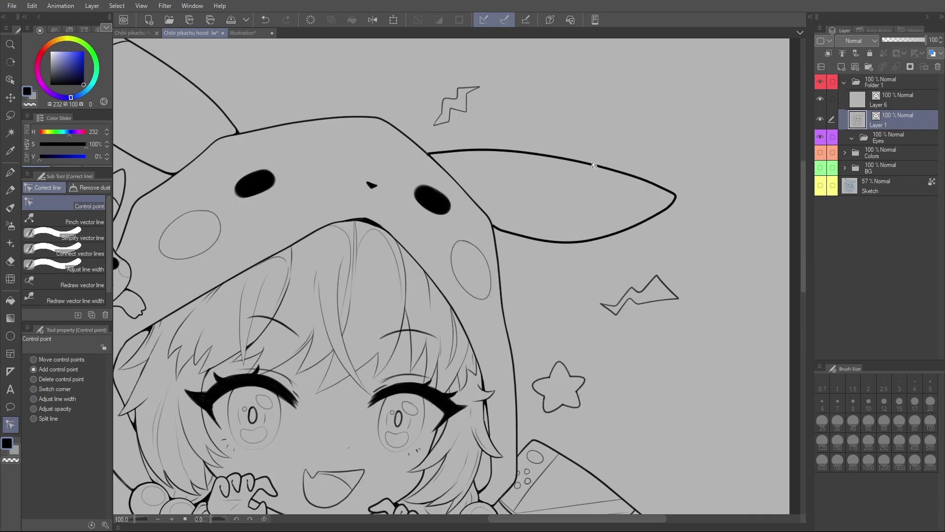
pyautogui.scroll(1, 590, 160)
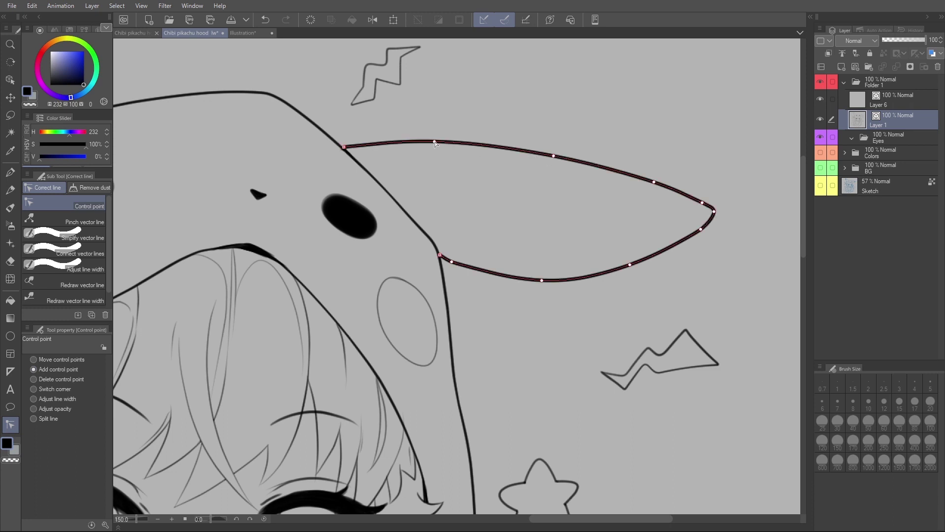
# Step: Try adding and deleting control points on the right ear's top line, undoing both
pyautogui.moveTo(492, 147); pyautogui.dragTo(485, 138)
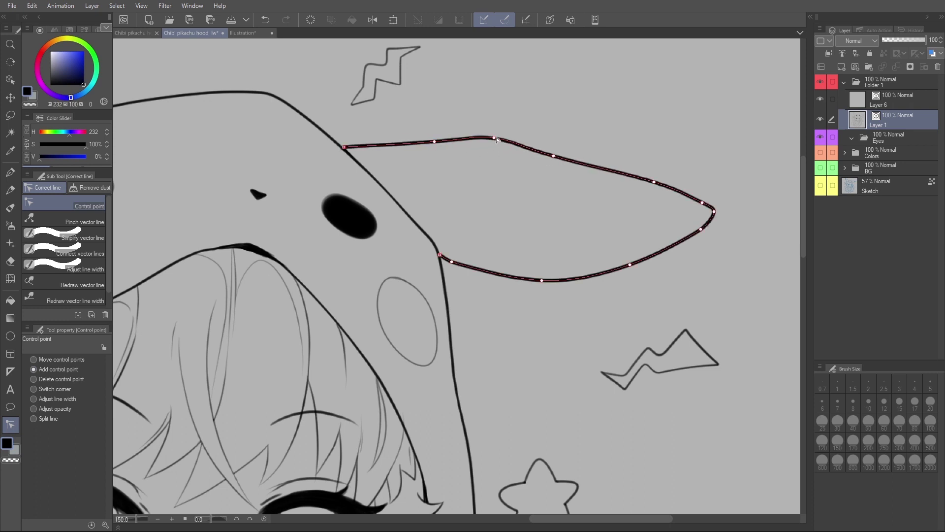
pyautogui.hotkey('ctrl', 'z')
pyautogui.hotkey('ctrl', 'z')
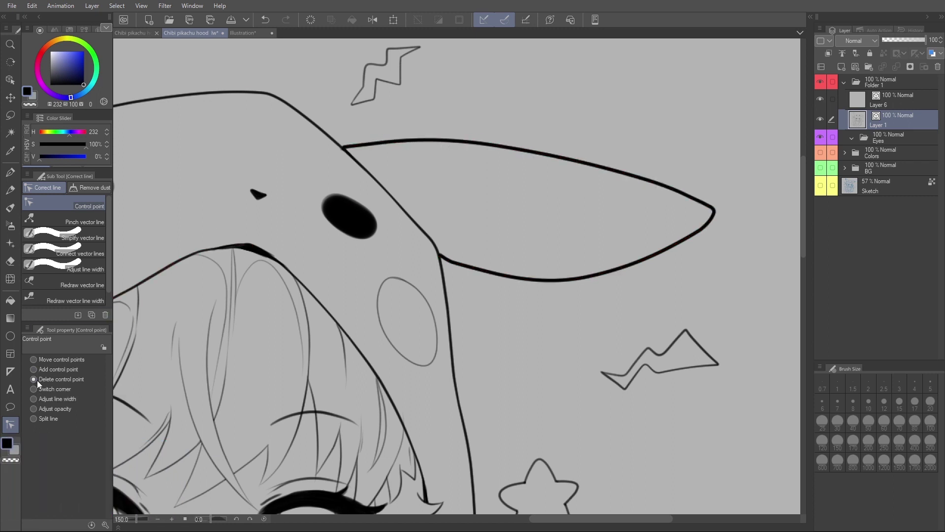
pyautogui.click(438, 142)
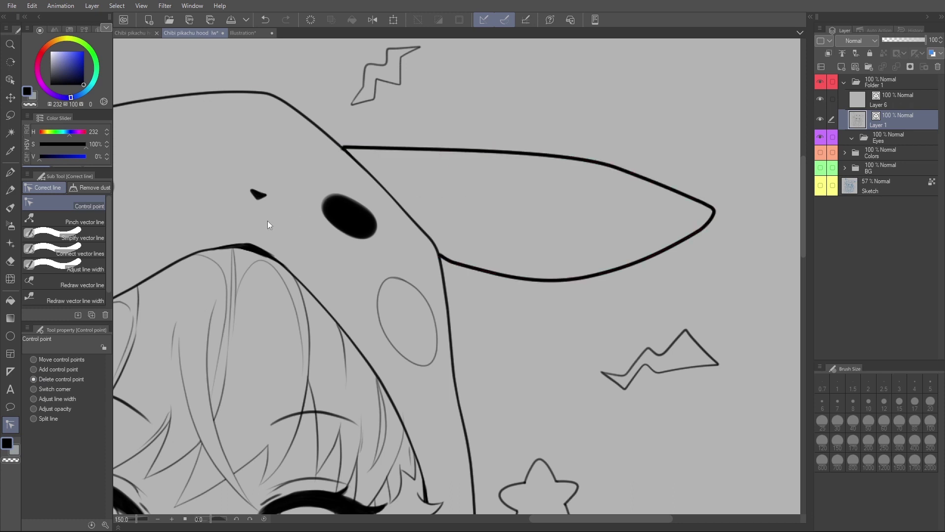
pyautogui.hotkey('ctrl', 'z')
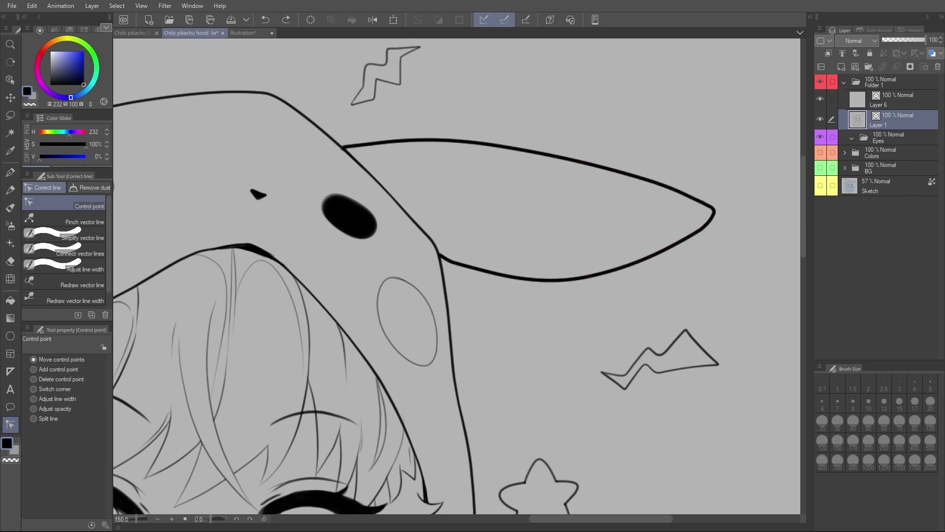
pyautogui.scroll(-3, 445, 239)
# Step: Pinch the left hood ear's outline into a sharper tip with Pinch vector line
pyautogui.click(65, 219)
pyautogui.scroll(-3, 475, 259)
pyautogui.scroll(2, 341, 202)
pyautogui.moveTo(263, 181); pyautogui.dragTo(260, 178)
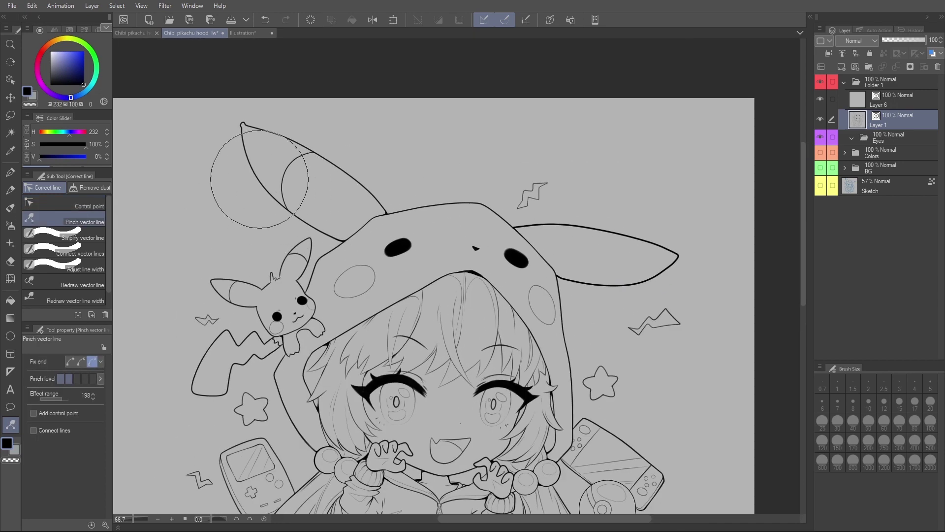
# Step: Stroke Simplify vector line along the left ear's outer edge from its tip down
pyautogui.scroll(2, 259, 179)
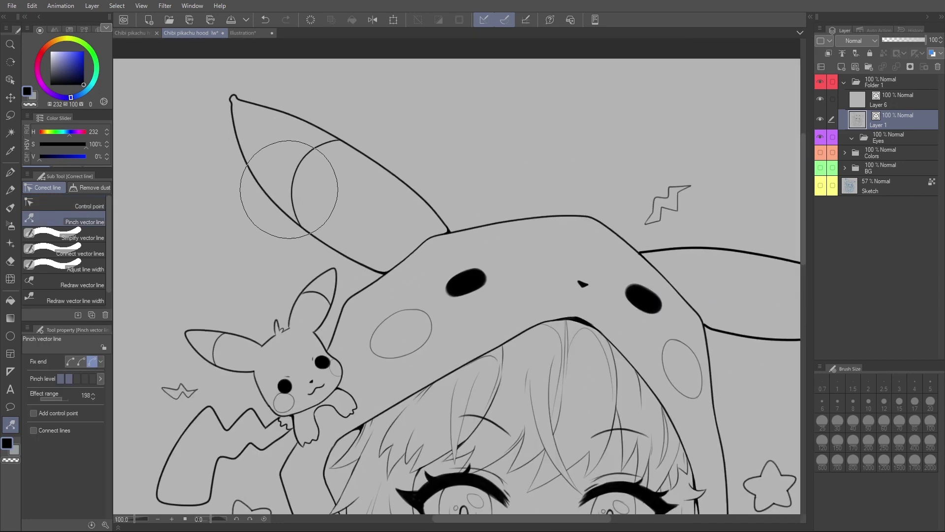
pyautogui.click(83, 234)
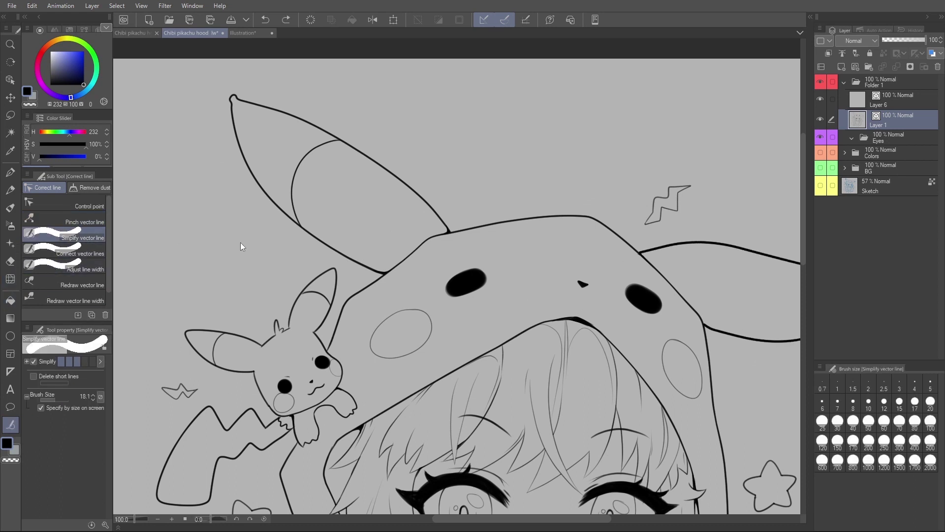
pyautogui.scroll(3, 260, 150)
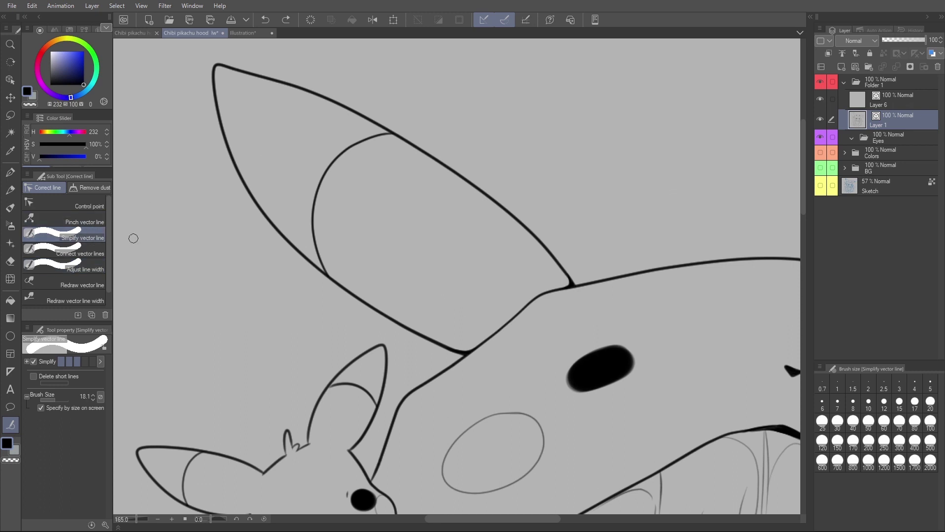
pyautogui.scroll(-4, 301, 290)
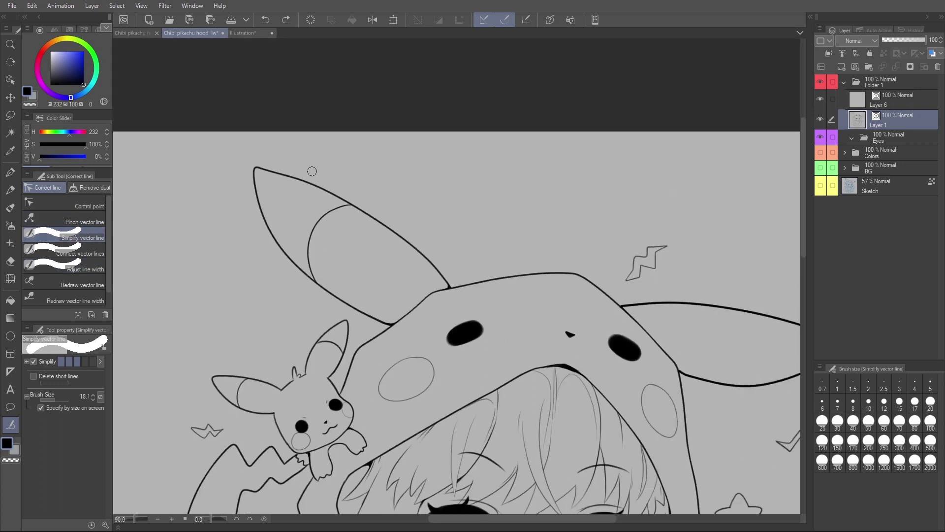
pyautogui.scroll(5, 302, 190)
pyautogui.scroll(-5, 295, 183)
pyautogui.scroll(4, 301, 205)
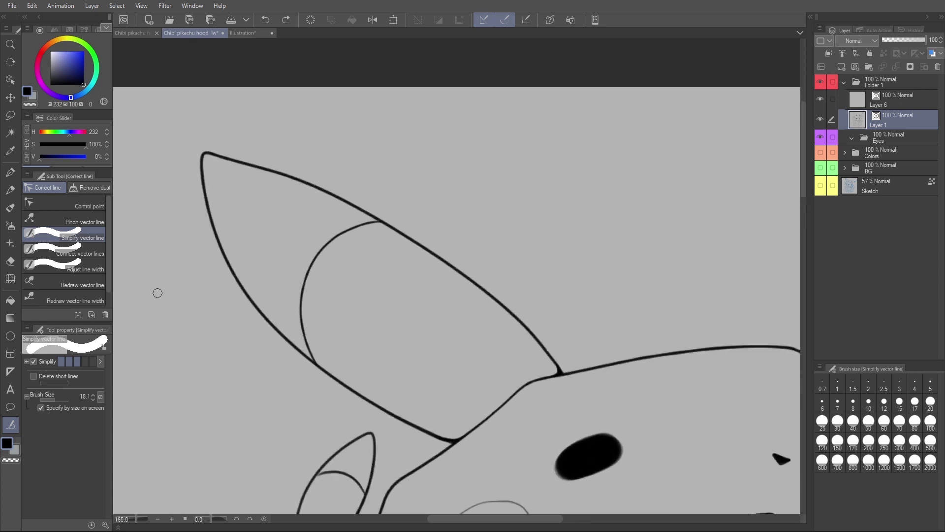
pyautogui.click(83, 205)
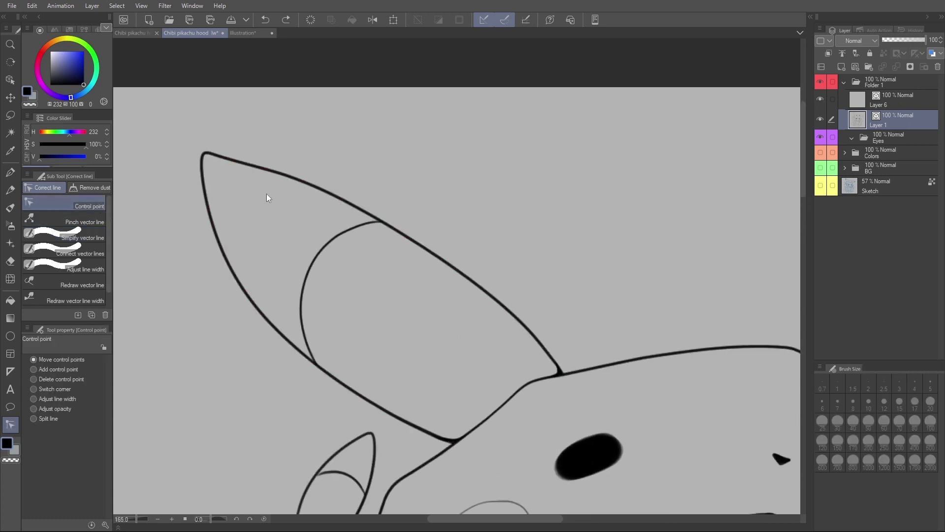
pyautogui.click(98, 237)
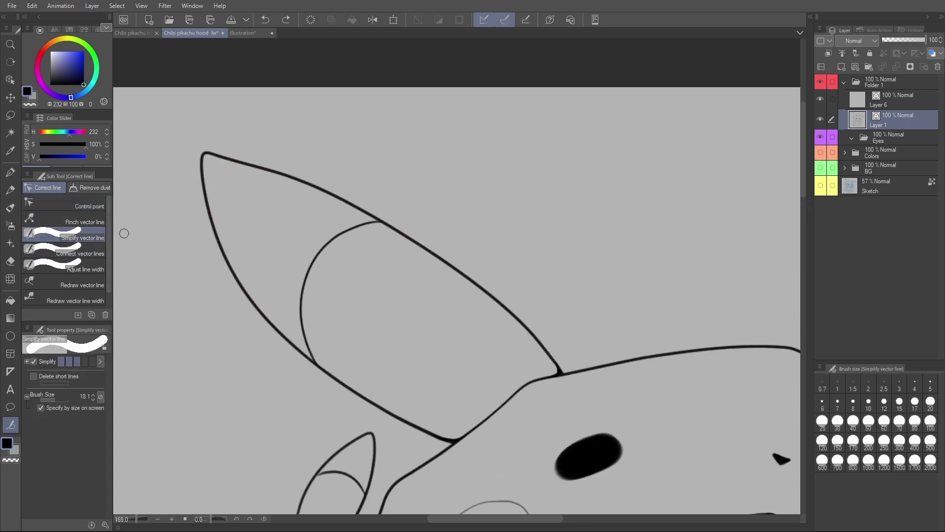
pyautogui.moveTo(205, 163)
pyautogui.mouseDown()
pyautogui.moveTo(219, 243)
pyautogui.moveTo(284, 346)
pyautogui.moveTo(416, 426)
pyautogui.mouseUp()
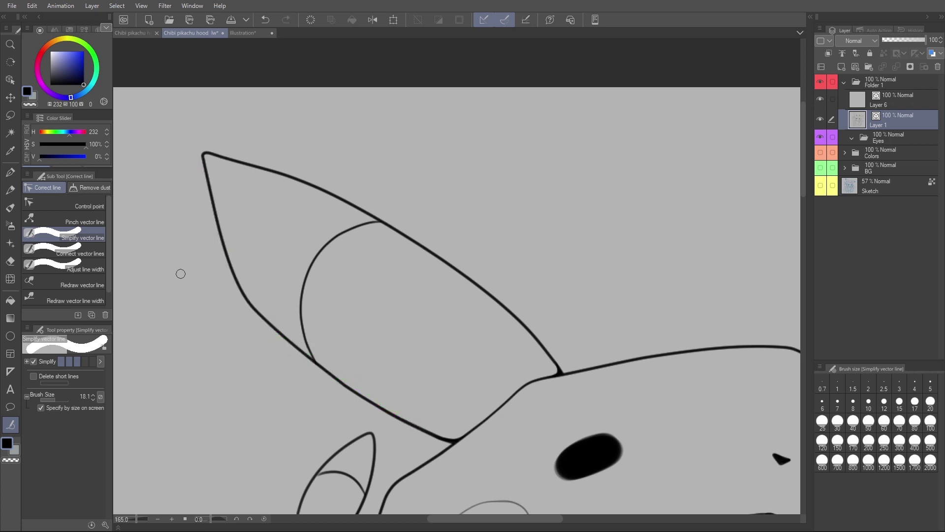
pyautogui.click(93, 207)
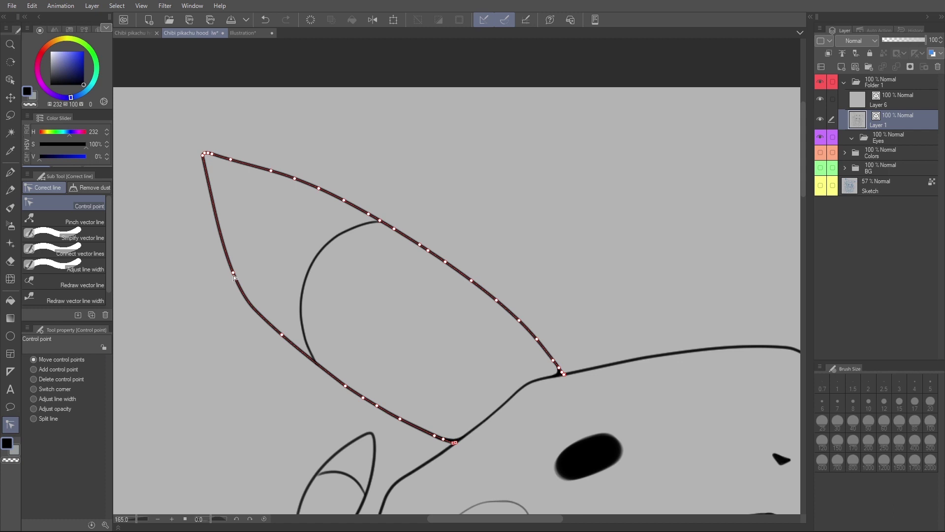
# Step: Drag control points on the left hood ear's outline, then undo back to the smoother curve
pyautogui.moveTo(233, 274); pyautogui.dragTo(243, 269)
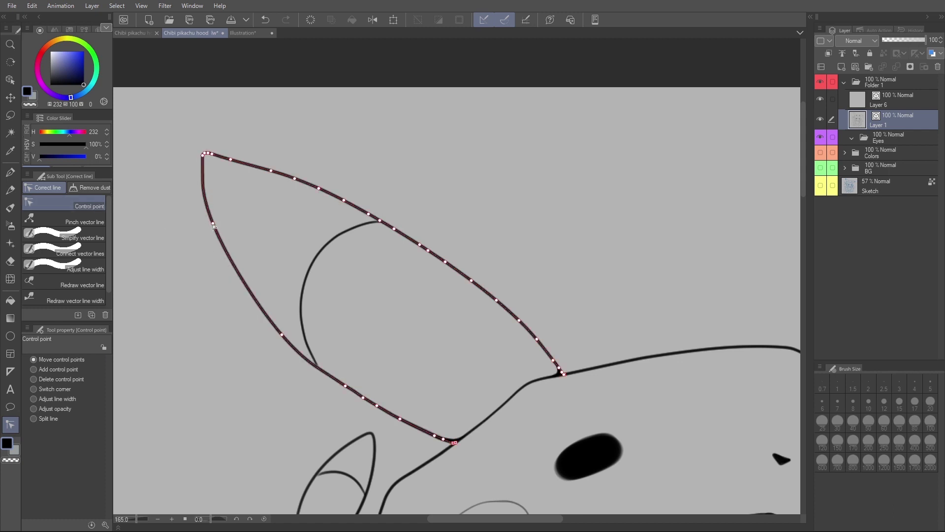
pyautogui.moveTo(213, 223); pyautogui.dragTo(215, 235)
pyautogui.moveTo(282, 335); pyautogui.dragTo(281, 342)
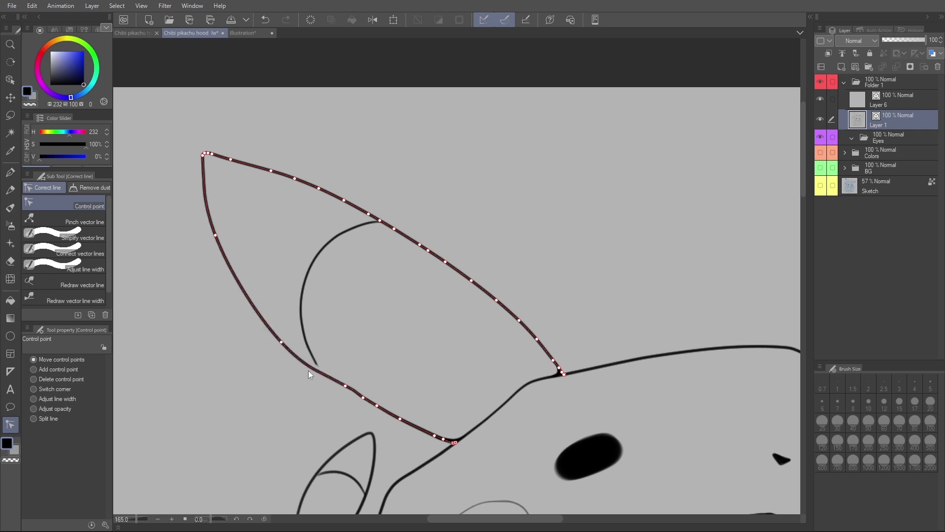
pyautogui.moveTo(345, 385); pyautogui.dragTo(364, 401)
pyautogui.hotkey('ctrl', 'z')
pyautogui.hotkey('ctrl', 'z')
pyautogui.hotkey('ctrl', 'z')
pyautogui.hotkey('ctrl', 'z')
pyautogui.hotkey('ctrl', 'z')
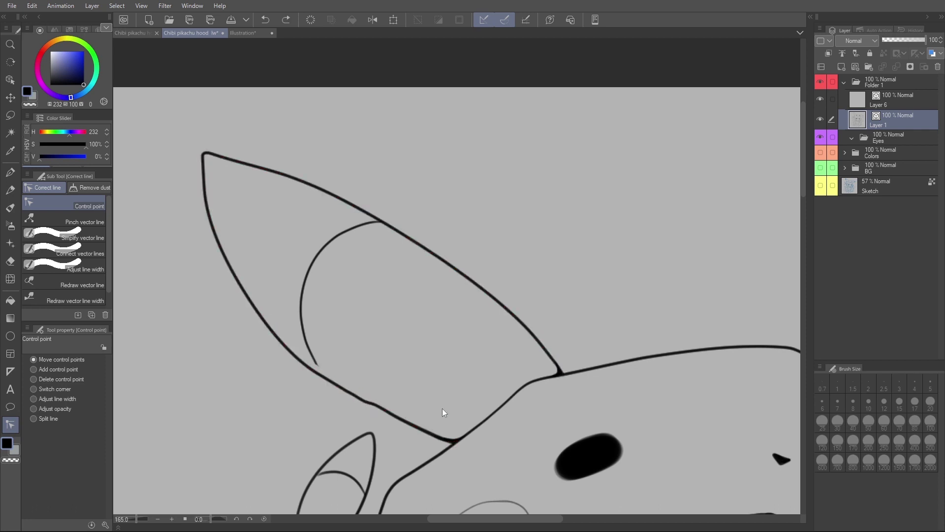
pyautogui.hotkey('ctrl', 'z')
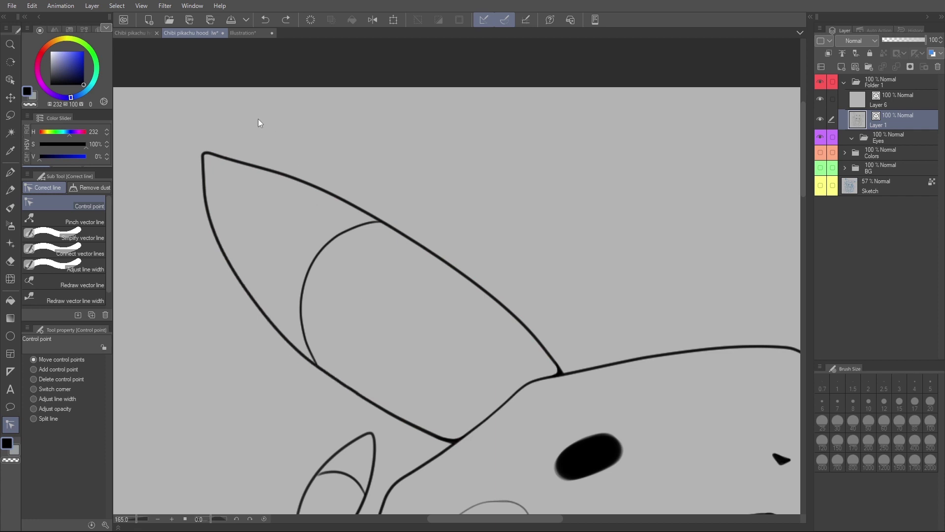
# Step: Select the Adjust line width correction tool and set it to Thicken
pyautogui.scroll(-1, 81, 244)
pyautogui.click(82, 244)
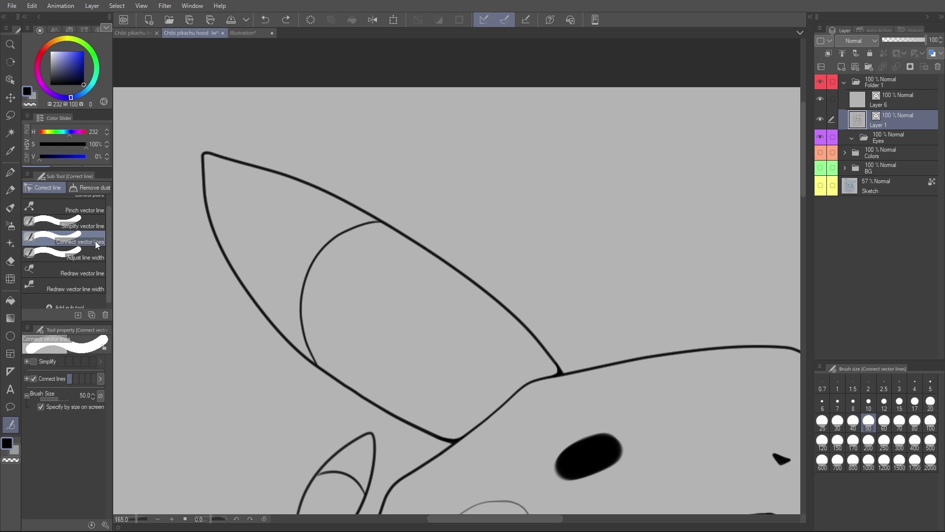
pyautogui.click(87, 253)
pyautogui.scroll(-1, 88, 253)
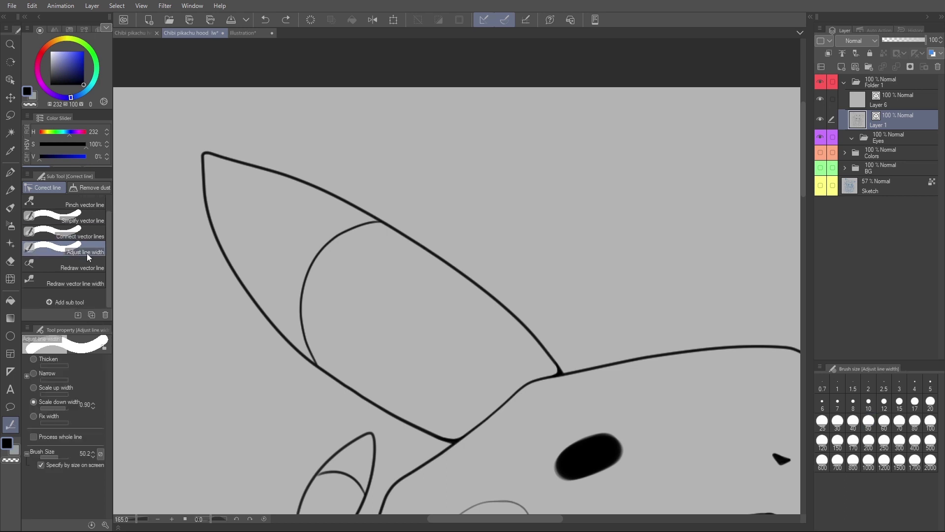
pyautogui.scroll(-1, 275, 214)
pyautogui.scroll(-10, 288, 196)
pyautogui.scroll(10, 504, 256)
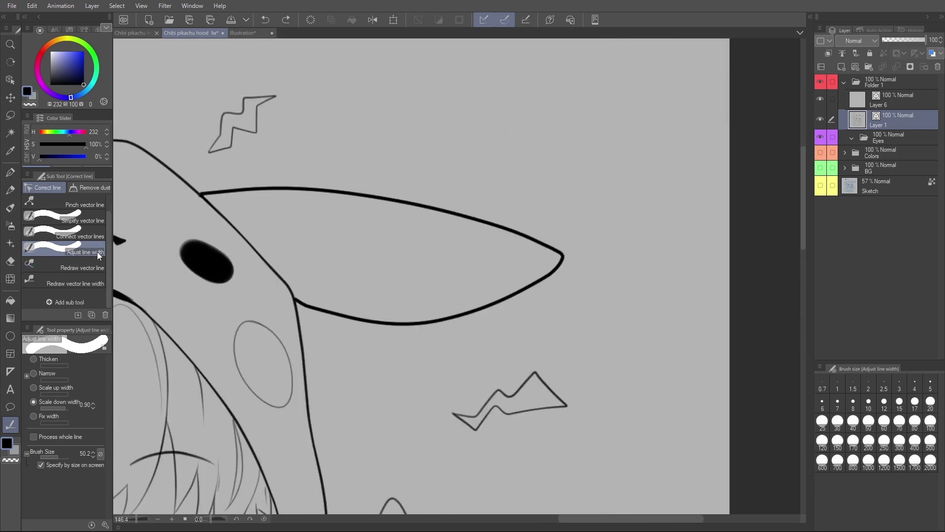
pyautogui.click(34, 359)
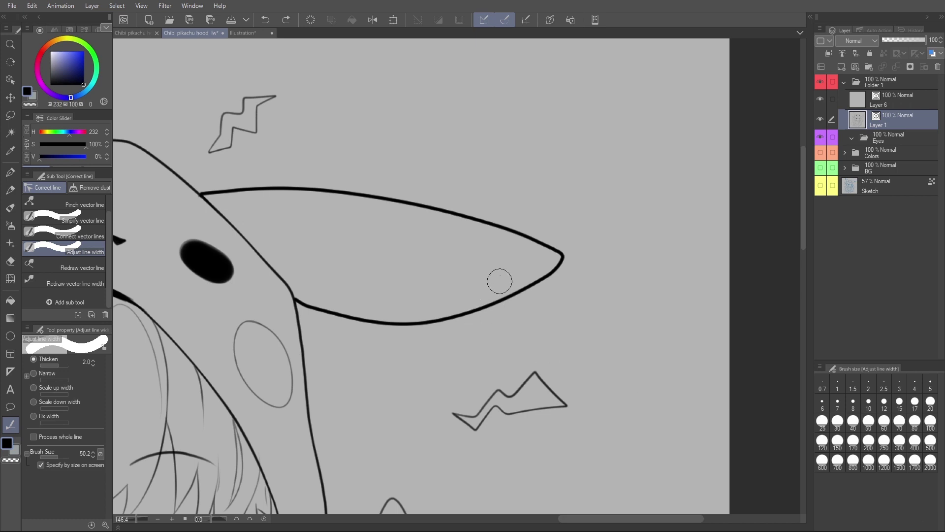
# Step: Thicken the right ear's upper outline and the line around its tip
pyautogui.moveTo(241, 183)
pyautogui.mouseDown()
pyautogui.moveTo(481, 218)
pyautogui.moveTo(547, 239)
pyautogui.moveTo(557, 261)
pyautogui.moveTo(403, 320)
pyautogui.moveTo(355, 311)
pyautogui.mouseUp()
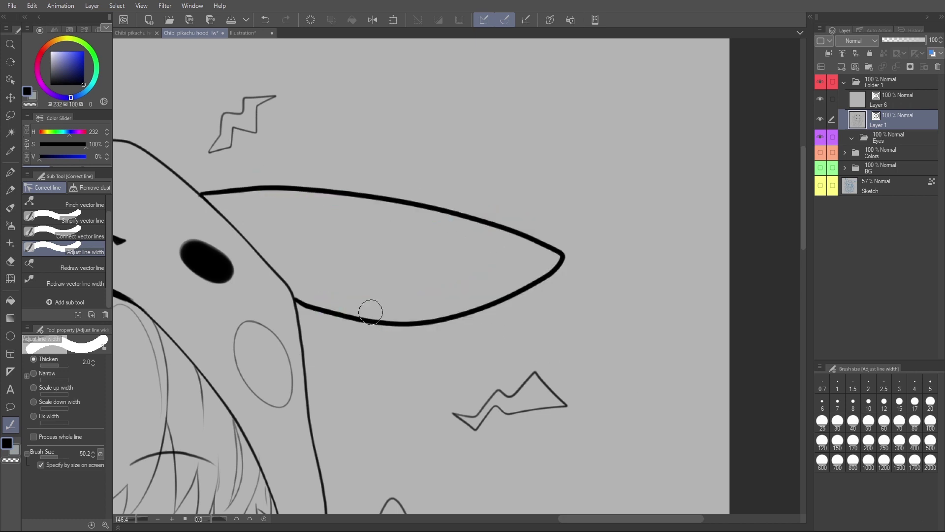
pyautogui.moveTo(252, 190)
pyautogui.mouseDown()
pyautogui.moveTo(481, 217)
pyautogui.moveTo(482, 290)
pyautogui.mouseUp()
pyautogui.moveTo(569, 228); pyautogui.dragTo(535, 333)
pyautogui.moveTo(553, 187); pyautogui.dragTo(530, 291)
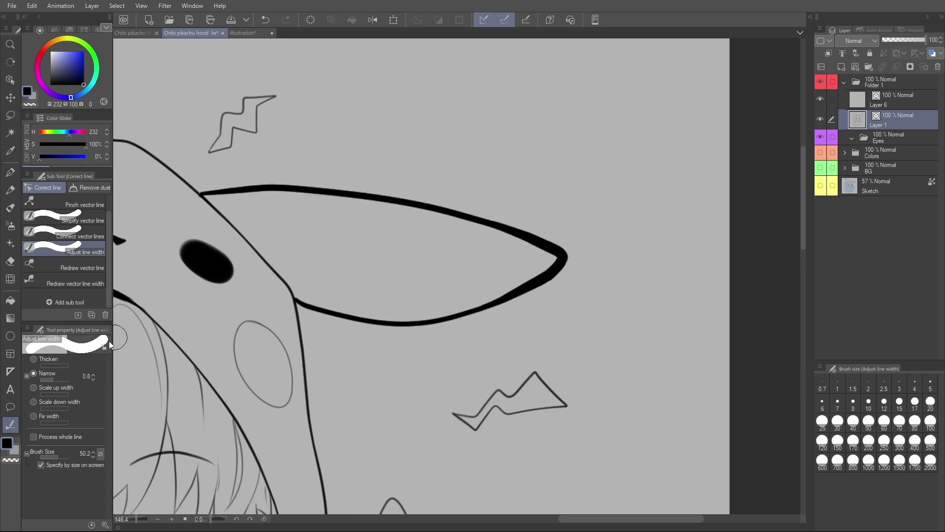
# Step: Thin the ear's outline at the tip and lower edge so it tapers
pyautogui.moveTo(256, 193)
pyautogui.mouseDown()
pyautogui.moveTo(507, 224)
pyautogui.moveTo(463, 290)
pyautogui.moveTo(368, 320)
pyautogui.mouseUp()
pyautogui.moveTo(561, 254); pyautogui.dragTo(475, 311)
pyautogui.scroll(-6, 557, 291)
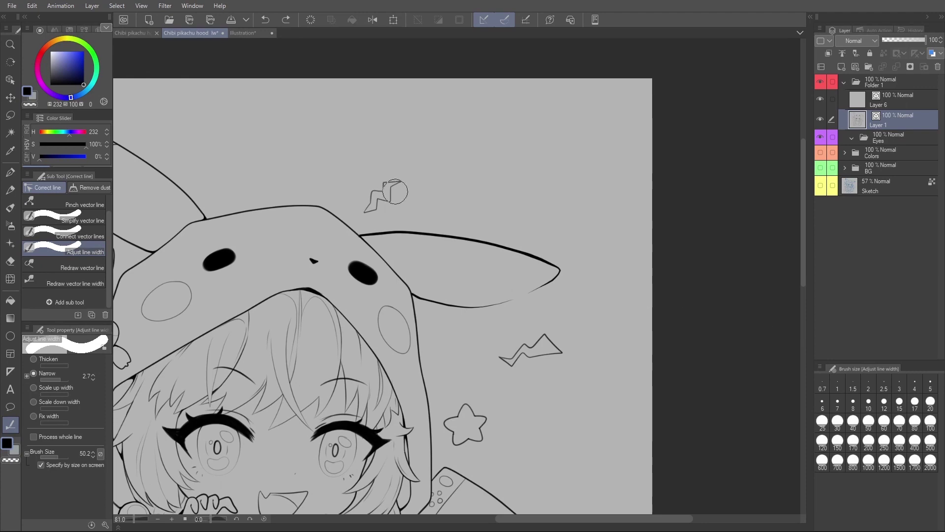
# Step: Undo the last width change and taper the right ear's outer line away at the tip
pyautogui.scroll(-6, 392, 195)
pyautogui.scroll(8, 413, 269)
pyautogui.hotkey('ctrl', 'z')
pyautogui.scroll(2, 452, 217)
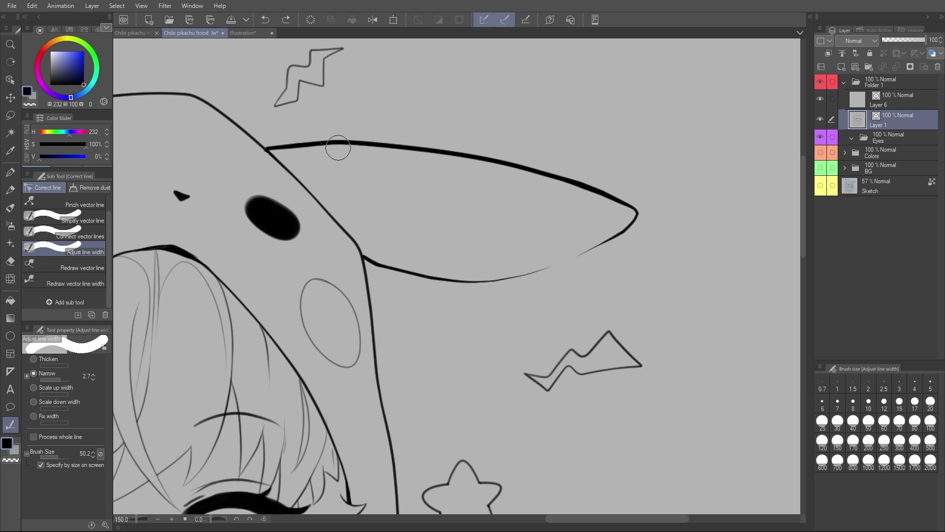
pyautogui.moveTo(650, 181)
pyautogui.mouseDown()
pyautogui.moveTo(640, 242)
pyautogui.moveTo(628, 220)
pyautogui.moveTo(598, 211)
pyautogui.mouseUp()
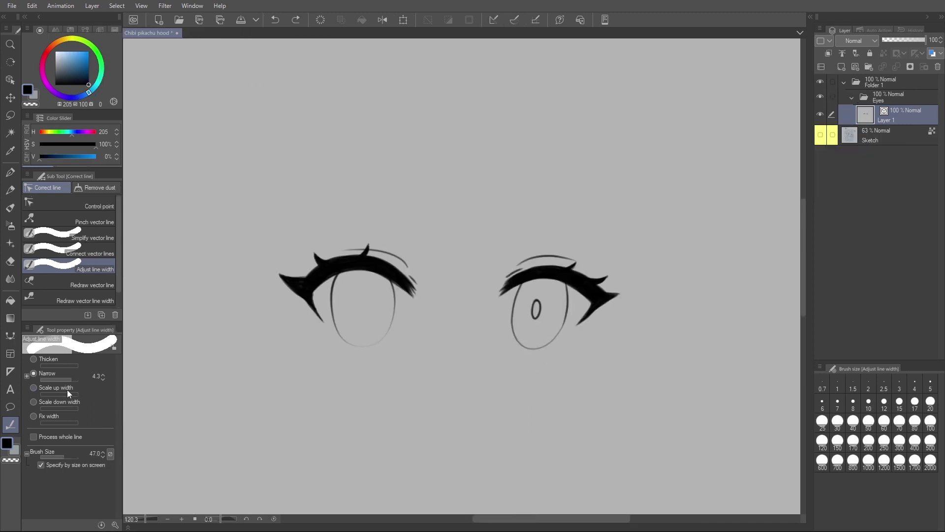
# Step: Lower the narrowing strength and thin both eyes' iris outlines
pyautogui.click(49, 380)
pyautogui.moveTo(531, 340); pyautogui.dragTo(521, 361)
pyautogui.moveTo(535, 374); pyautogui.dragTo(525, 374)
pyautogui.moveTo(567, 294); pyautogui.dragTo(565, 317)
pyautogui.moveTo(517, 299); pyautogui.dragTo(515, 326)
pyautogui.moveTo(341, 283); pyautogui.dragTo(333, 317)
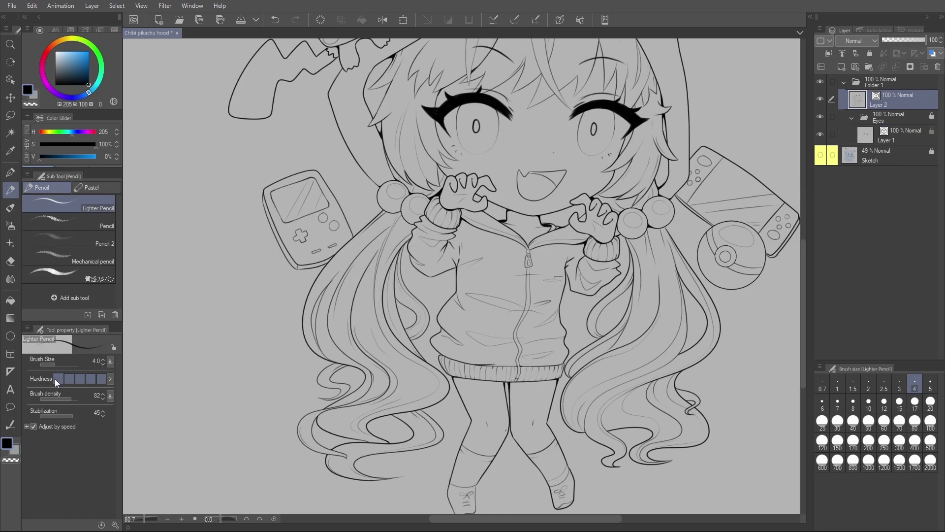
# Step: Narrow the Game Boy's inner edges and the handheld console's lower and right edges
pyautogui.click(10, 425)
pyautogui.scroll(2, 300, 246)
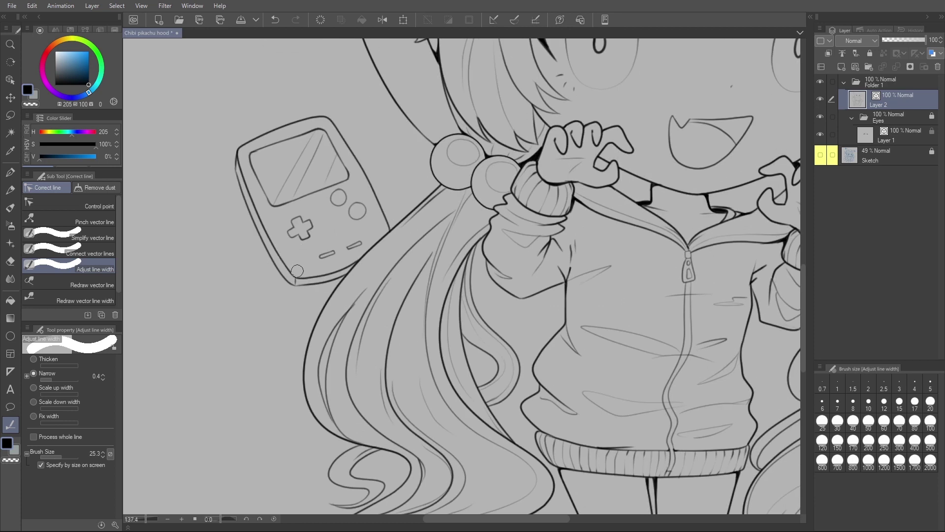
pyautogui.moveTo(284, 257); pyautogui.dragTo(241, 167)
pyautogui.moveTo(263, 224)
pyautogui.mouseDown()
pyautogui.moveTo(334, 267)
pyautogui.moveTo(365, 257)
pyautogui.mouseUp()
pyautogui.moveTo(690, 197); pyautogui.dragTo(261, 241)
pyautogui.moveTo(539, 217)
pyautogui.mouseDown()
pyautogui.moveTo(517, 206)
pyautogui.moveTo(560, 241)
pyautogui.mouseUp()
pyautogui.moveTo(673, 302)
pyautogui.mouseDown()
pyautogui.moveTo(713, 257)
pyautogui.moveTo(718, 234)
pyautogui.mouseUp()
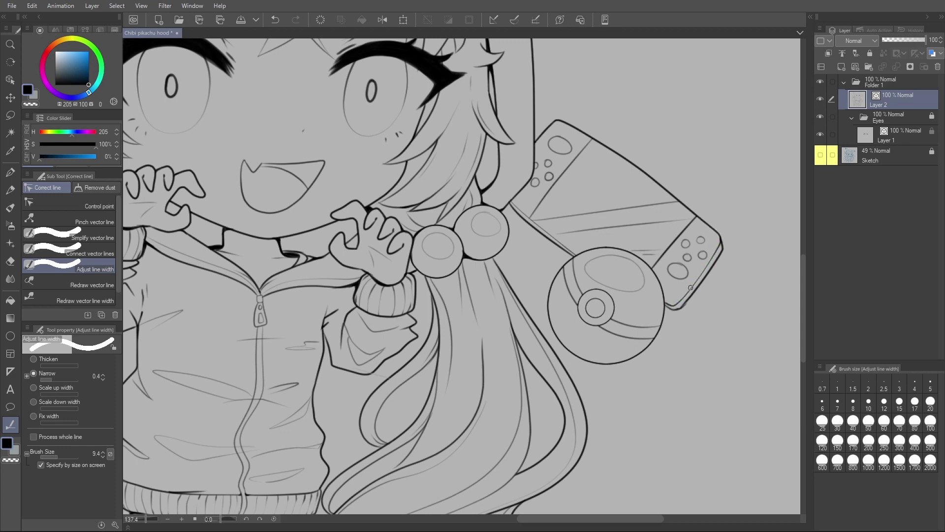
# Step: Thicken the outlines between and along the legs and the right ponytail's lines
pyautogui.moveTo(385, 392); pyautogui.dragTo(387, 403)
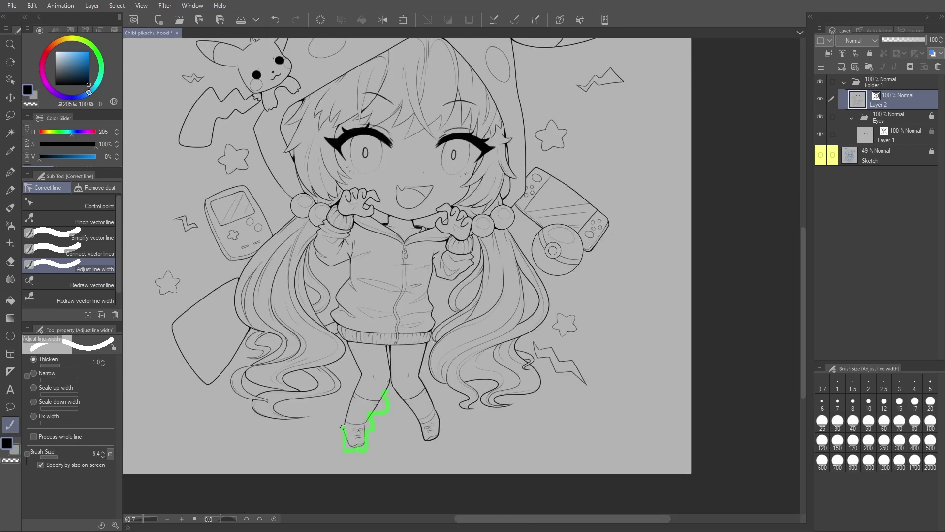
pyautogui.moveTo(343, 427); pyautogui.dragTo(352, 354)
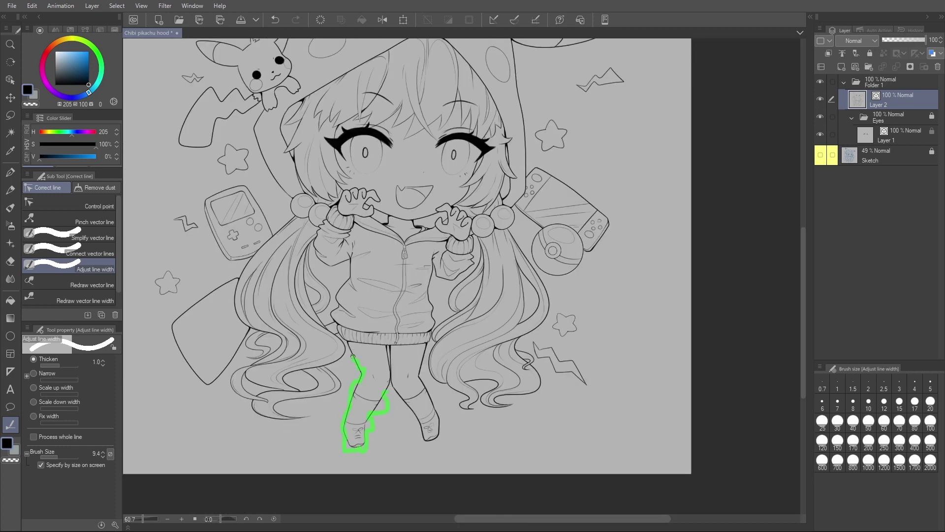
pyautogui.moveTo(432, 372)
pyautogui.mouseDown()
pyautogui.moveTo(469, 397)
pyautogui.moveTo(494, 381)
pyautogui.mouseUp()
pyautogui.moveTo(495, 398)
pyautogui.mouseDown()
pyautogui.moveTo(532, 392)
pyautogui.moveTo(549, 298)
pyautogui.moveTo(476, 371)
pyautogui.mouseUp()
pyautogui.moveTo(477, 370)
pyautogui.mouseDown()
pyautogui.moveTo(479, 325)
pyautogui.moveTo(477, 354)
pyautogui.mouseUp()
# Step: Thicken the Switch console's right edge and the small Pikachu's ear and tail outlines
pyautogui.moveTo(512, 243); pyautogui.dragTo(596, 299)
pyautogui.moveTo(501, 121)
pyautogui.mouseDown()
pyautogui.moveTo(544, 193)
pyautogui.moveTo(576, 198)
pyautogui.moveTo(634, 160)
pyautogui.moveTo(443, 124)
pyautogui.moveTo(348, 96)
pyautogui.moveTo(295, 63)
pyautogui.moveTo(288, 124)
pyautogui.moveTo(323, 145)
pyautogui.moveTo(290, 187)
pyautogui.mouseUp()
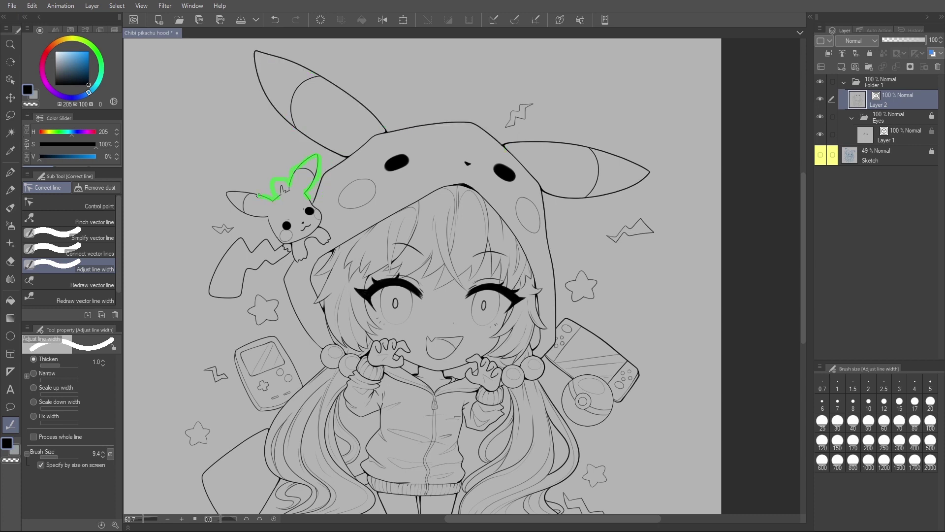
pyautogui.moveTo(242, 217); pyautogui.dragTo(243, 217)
pyautogui.scroll(3, 270, 241)
pyautogui.moveTo(285, 252); pyautogui.dragTo(228, 242)
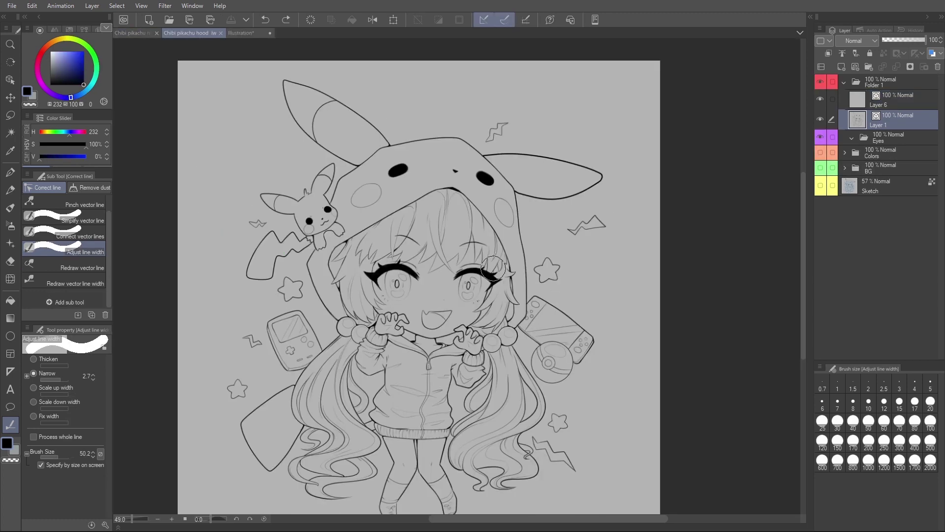
# Step: Enable Process whole line with Thicken and thicken the hood ear's outline
pyautogui.click(34, 438)
pyautogui.click(40, 360)
pyautogui.scroll(2, 338, 143)
pyautogui.moveTo(397, 124)
pyautogui.mouseDown()
pyautogui.moveTo(337, 83)
pyautogui.moveTo(341, 66)
pyautogui.moveTo(328, 52)
pyautogui.moveTo(279, 53)
pyautogui.mouseUp()
pyautogui.hotkey('ctrl', 'z')
pyautogui.hotkey('ctrl', 'y')
# Step: Thicken the hood's top outline, right ear and handheld console's outer line in full
pyautogui.click(437, 137)
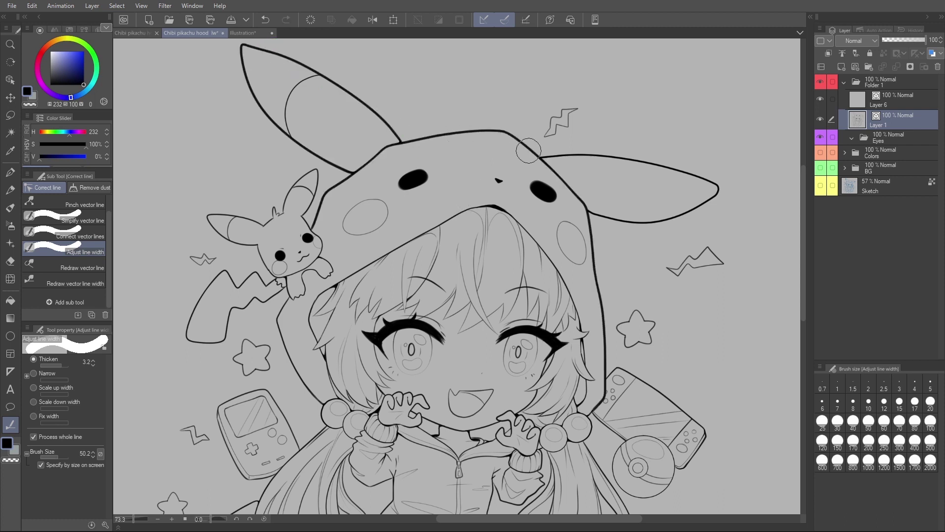
pyautogui.click(569, 157)
pyautogui.click(663, 382)
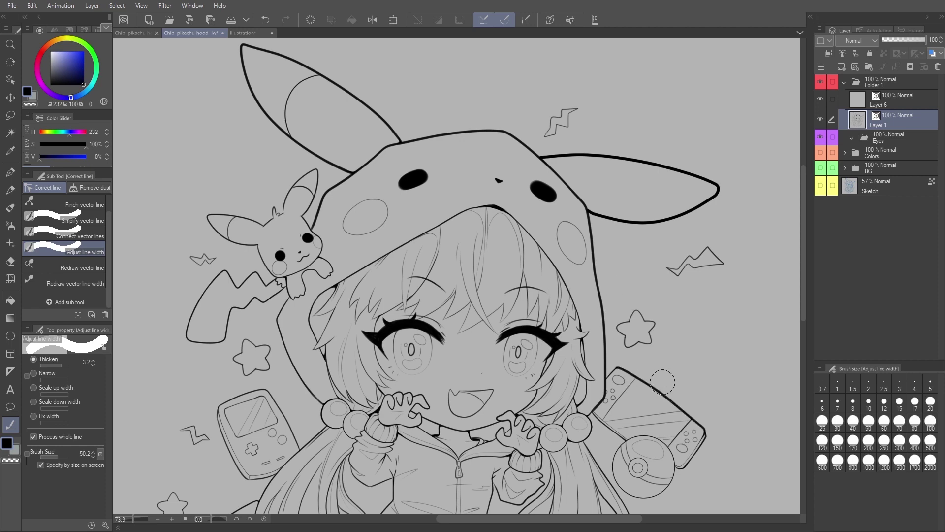
pyautogui.scroll(-5, 673, 294)
pyautogui.scroll(8, 710, 473)
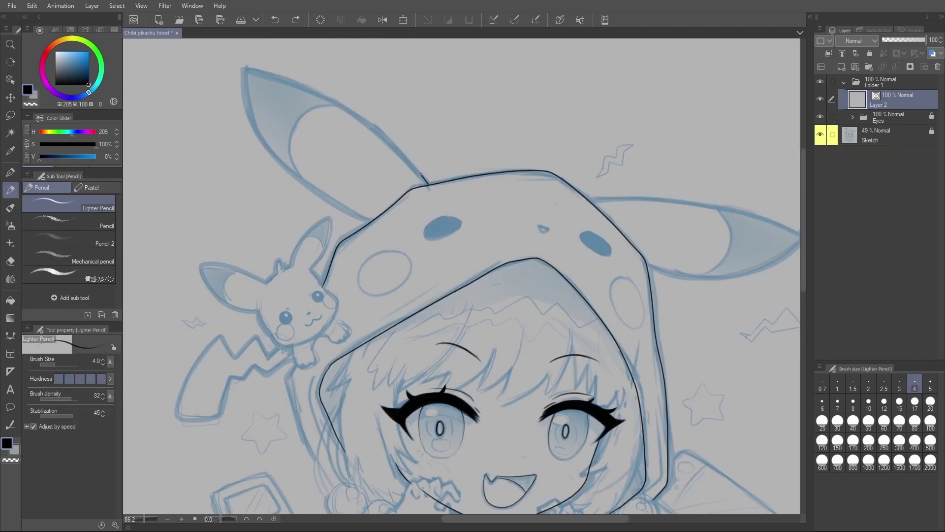
pyautogui.moveTo(426, 181)
pyautogui.mouseDown()
pyautogui.moveTo(252, 72)
pyautogui.moveTo(384, 225)
pyautogui.mouseUp()
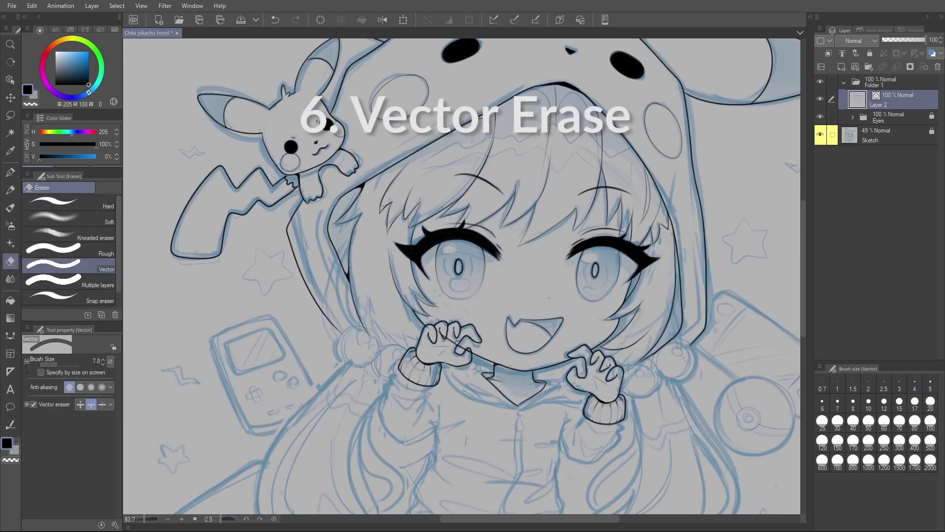
# Step: Switch to the pencil and try a hair stroke on the fringe, undoing the shaky result
pyautogui.scroll(5, 443, 339)
pyautogui.scroll(-5, 443, 334)
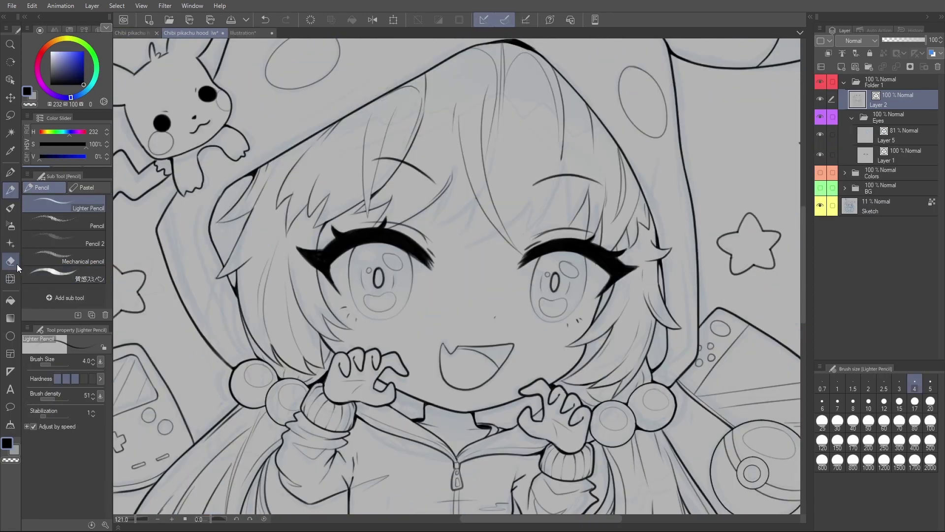
pyautogui.click(11, 261)
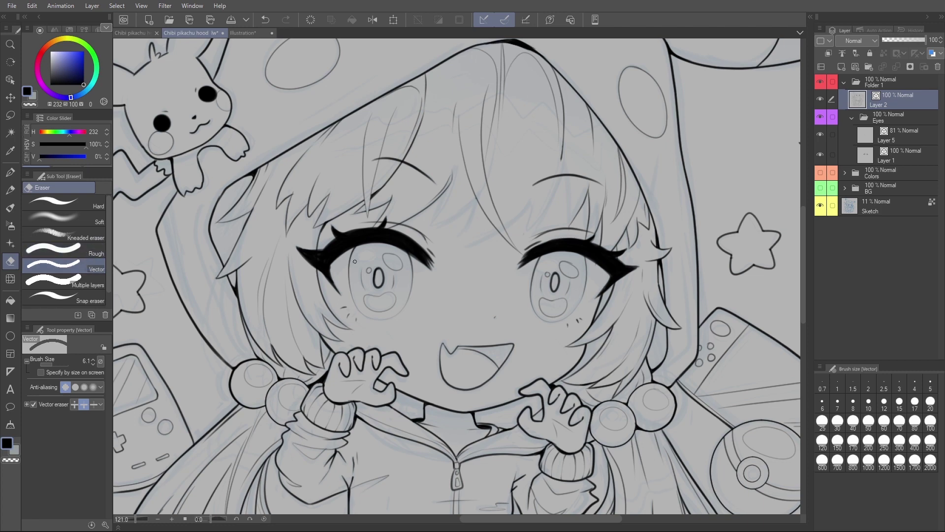
pyautogui.moveTo(222, 231); pyautogui.dragTo(190, 245)
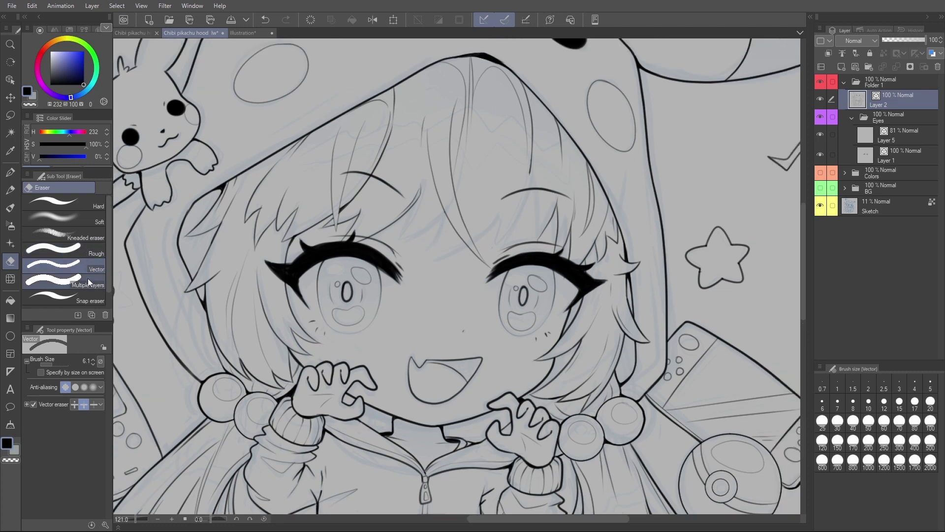
pyautogui.click(10, 190)
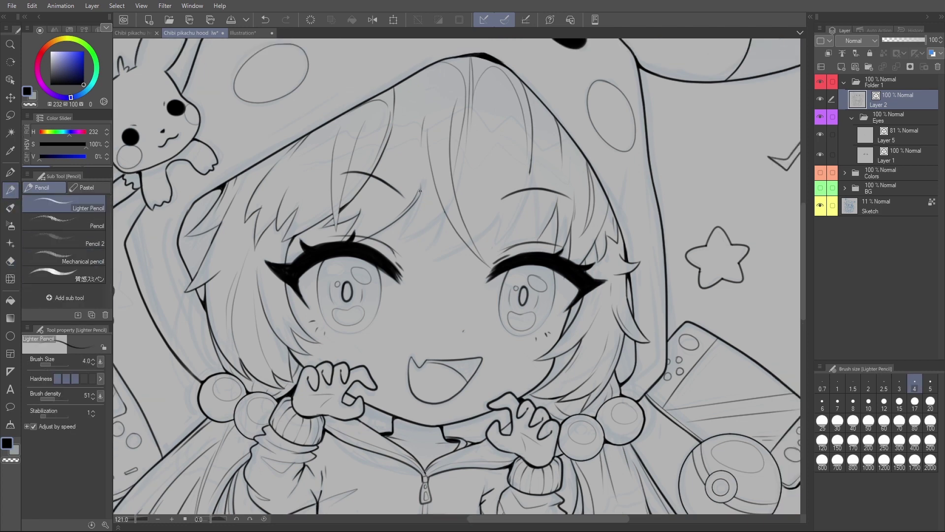
pyautogui.moveTo(420, 186)
pyautogui.mouseDown()
pyautogui.moveTo(404, 238)
pyautogui.moveTo(463, 183)
pyautogui.moveTo(469, 195)
pyautogui.moveTo(444, 211)
pyautogui.mouseUp()
pyautogui.hotkey('ctrl', 'z')
# Step: Set pencil stabilization to 40 and draw smoothed hair strands across the fringe
pyautogui.click(64, 416)
pyautogui.moveTo(407, 242); pyautogui.dragTo(480, 170)
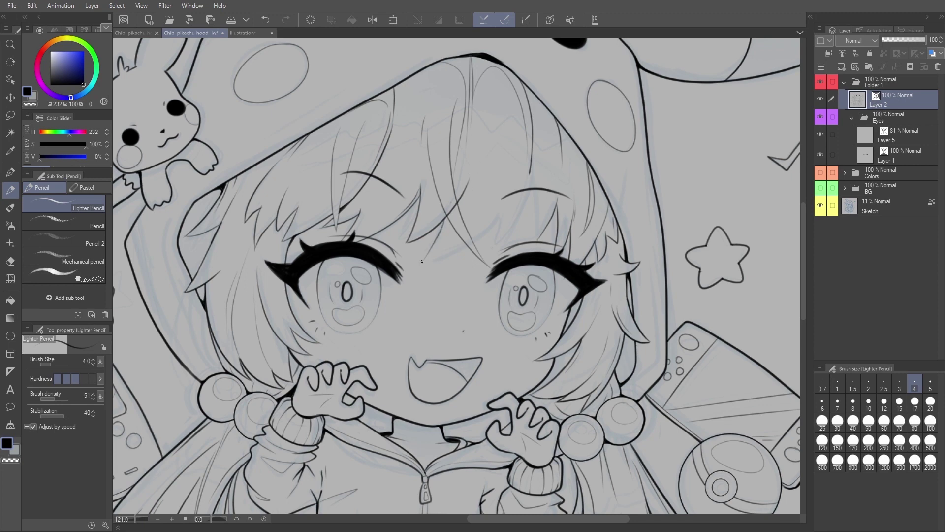
pyautogui.hotkey('ctrl', 'z')
pyautogui.moveTo(444, 220); pyautogui.dragTo(415, 279)
pyautogui.moveTo(503, 209); pyautogui.dragTo(415, 274)
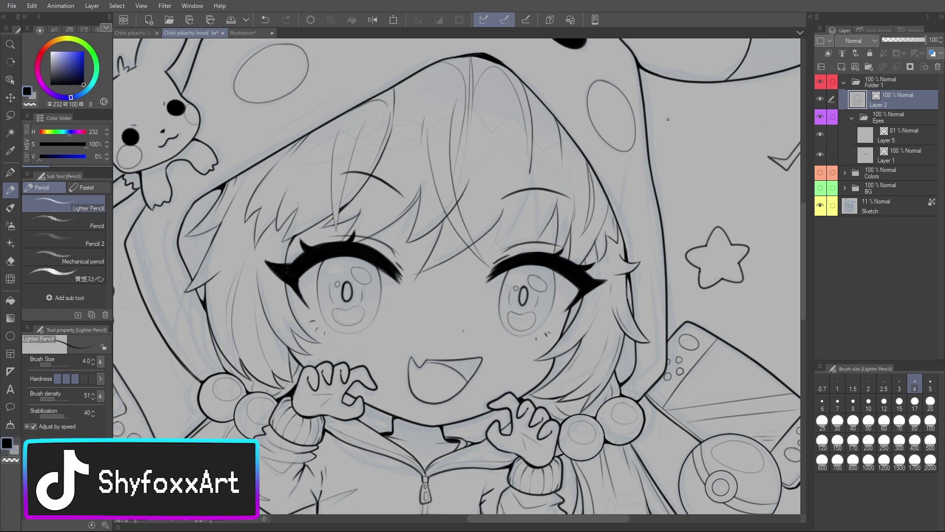
pyautogui.press('e')
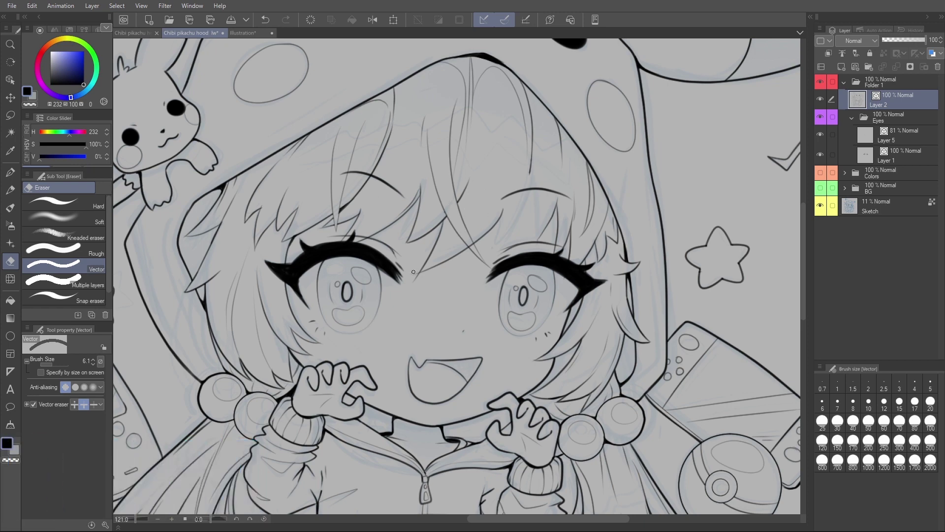
# Step: Erase overshooting hair line ends and segments between crossings with the vector eraser
pyautogui.hotkey('ctrl', 'z')
pyautogui.moveTo(454, 214); pyautogui.dragTo(509, 217)
pyautogui.hotkey('ctrl', 'z')
pyautogui.moveTo(454, 225); pyautogui.dragTo(455, 233)
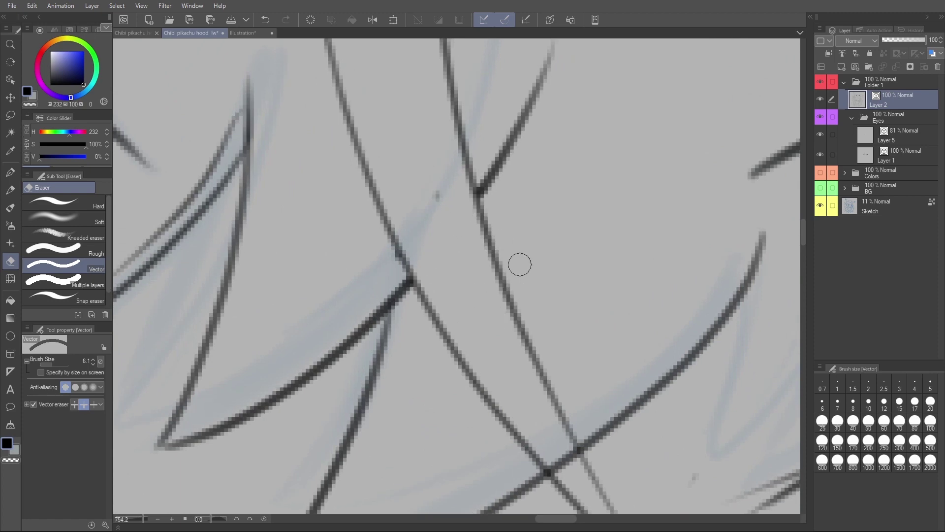
pyautogui.scroll(-5, 500, 280)
pyautogui.scroll(3, 513, 256)
pyautogui.moveTo(470, 225); pyautogui.dragTo(483, 268)
pyautogui.moveTo(547, 283)
pyautogui.mouseDown()
pyautogui.moveTo(560, 298)
pyautogui.moveTo(469, 379)
pyautogui.mouseUp()
pyautogui.scroll(7, 469, 379)
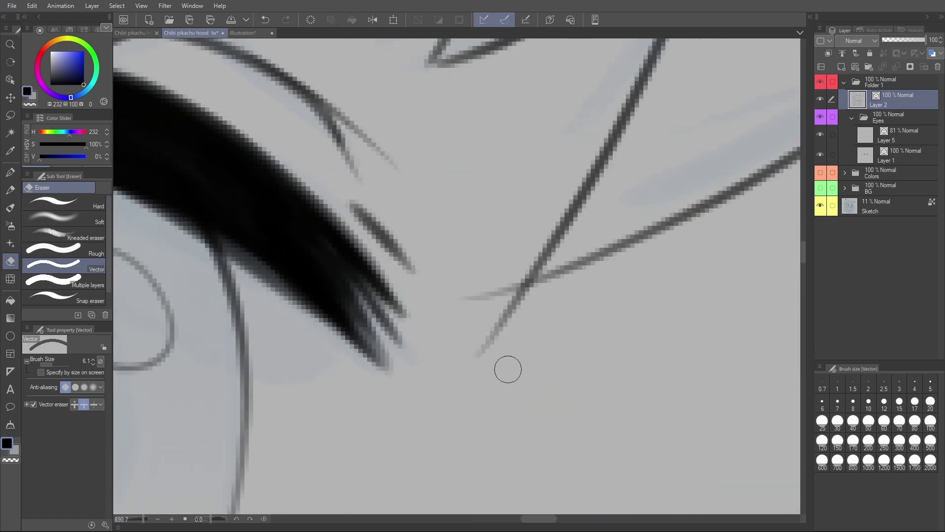
pyautogui.moveTo(508, 263)
pyautogui.mouseDown()
pyautogui.moveTo(485, 285)
pyautogui.moveTo(513, 329)
pyautogui.moveTo(545, 334)
pyautogui.mouseUp()
pyautogui.moveTo(689, 296); pyautogui.dragTo(653, 289)
# Step: Erase stray line ends near the hair tip
pyautogui.moveTo(699, 383); pyautogui.dragTo(460, 405)
pyautogui.press('p')
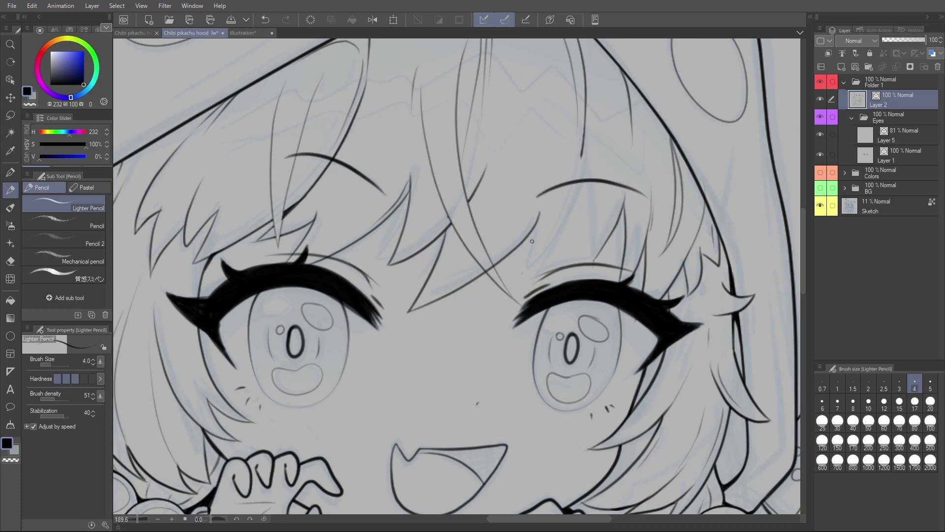
pyautogui.press('e')
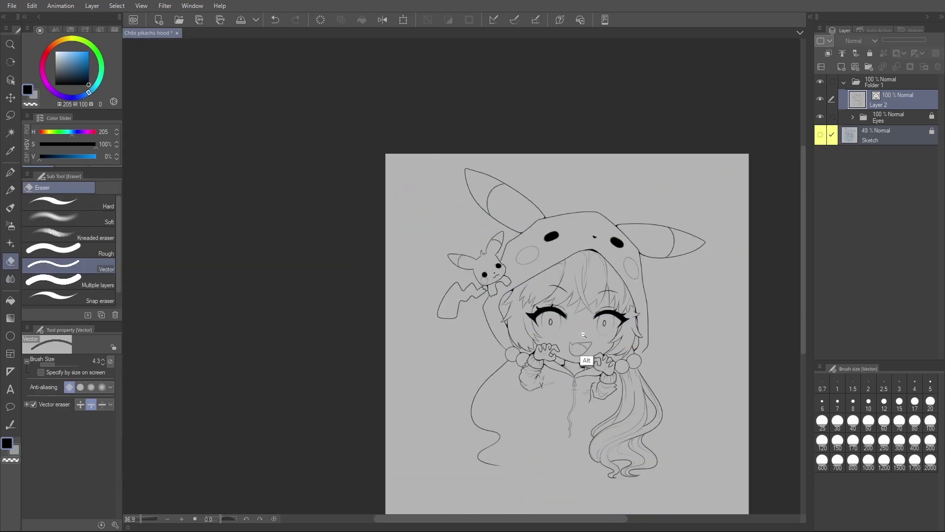
pyautogui.scroll(5, 505, 249)
pyautogui.moveTo(501, 269)
pyautogui.mouseDown()
pyautogui.moveTo(510, 274)
pyautogui.moveTo(510, 261)
pyautogui.moveTo(509, 276)
pyautogui.mouseUp()
pyautogui.press('p')
pyautogui.scroll(-7, 512, 269)
pyautogui.scroll(3, 587, 313)
# Step: Try a new hair stroke, undo it, and trim stray line ends in the fringe
pyautogui.moveTo(537, 155)
pyautogui.mouseDown()
pyautogui.moveTo(504, 202)
pyautogui.moveTo(519, 200)
pyautogui.mouseUp()
pyautogui.press('e')
pyautogui.press('p')
pyautogui.scroll(-5, 638, 247)
pyautogui.hotkey('ctrl', 'z')
pyautogui.scroll(3, 630, 256)
pyautogui.hotkey('ctrl', 'z')
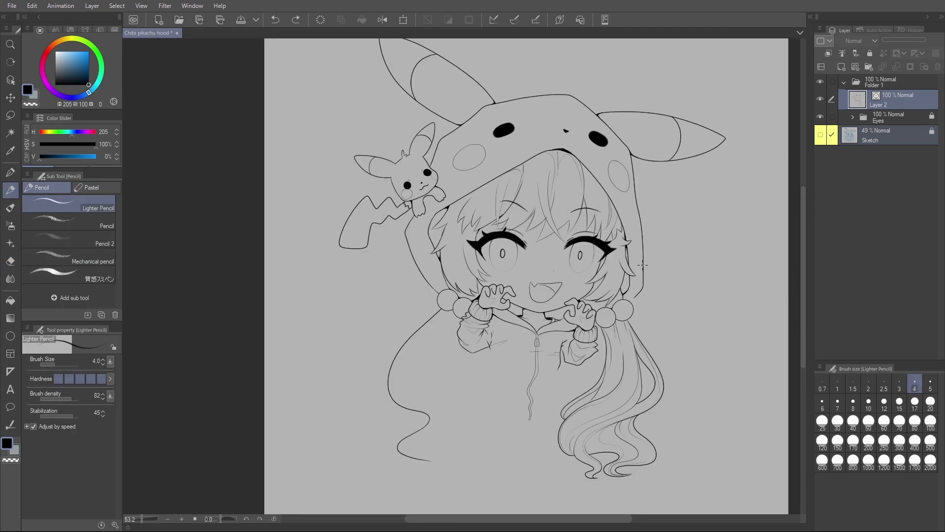
pyautogui.scroll(5, 550, 197)
pyautogui.press('e')
pyautogui.moveTo(550, 255); pyautogui.dragTo(543, 276)
pyautogui.scroll(-4, 541, 286)
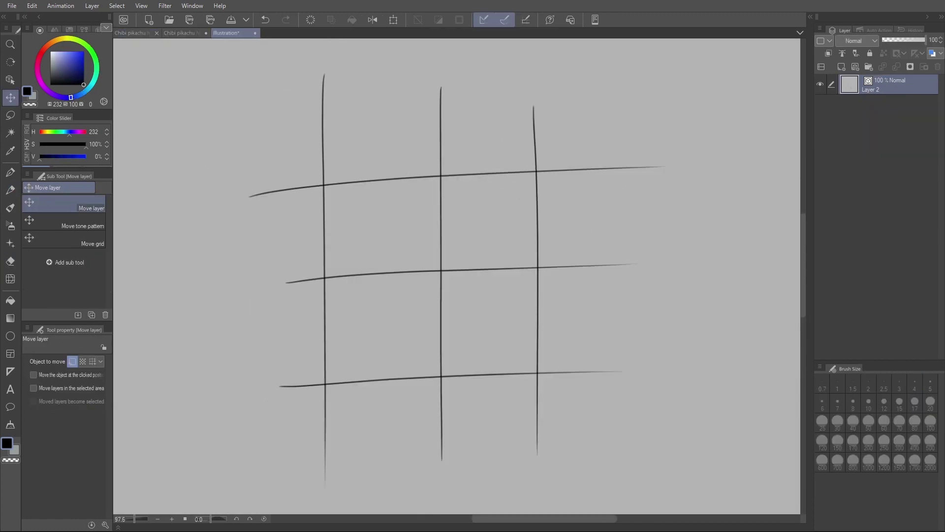
# Step: Set the vector eraser to Whole line, erase the leftmost vertical line, then undo it
pyautogui.click(10, 261)
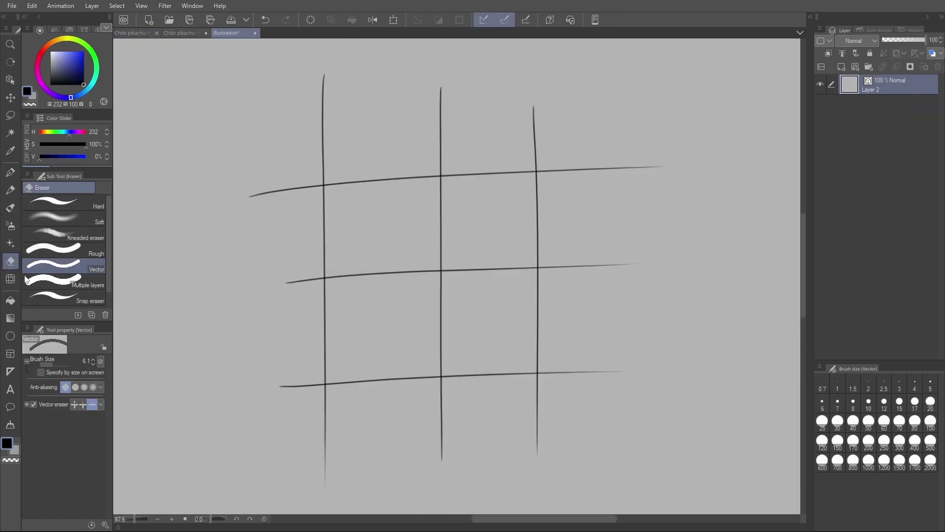
pyautogui.click(92, 404)
pyautogui.click(325, 243)
pyautogui.hotkey('ctrl', 'z')
pyautogui.hotkey('ctrl', 'y')
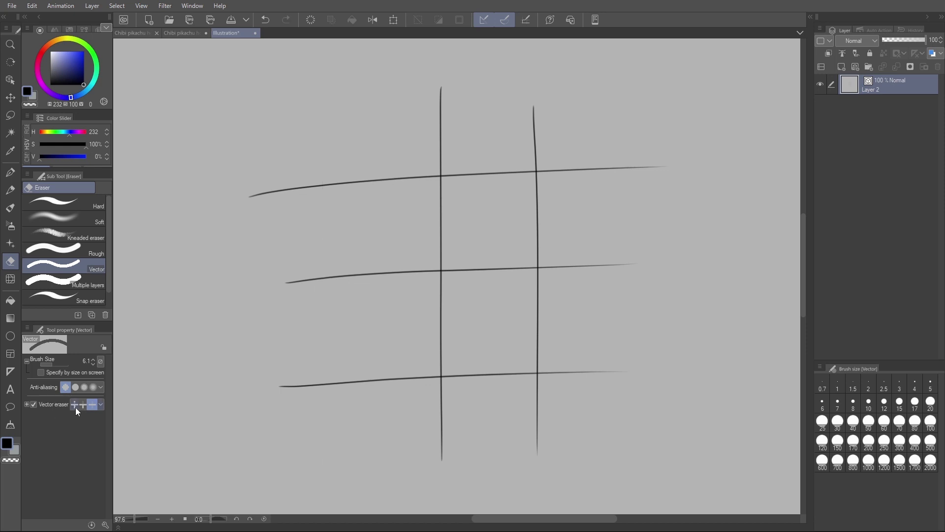
pyautogui.hotkey('ctrl', 'z')
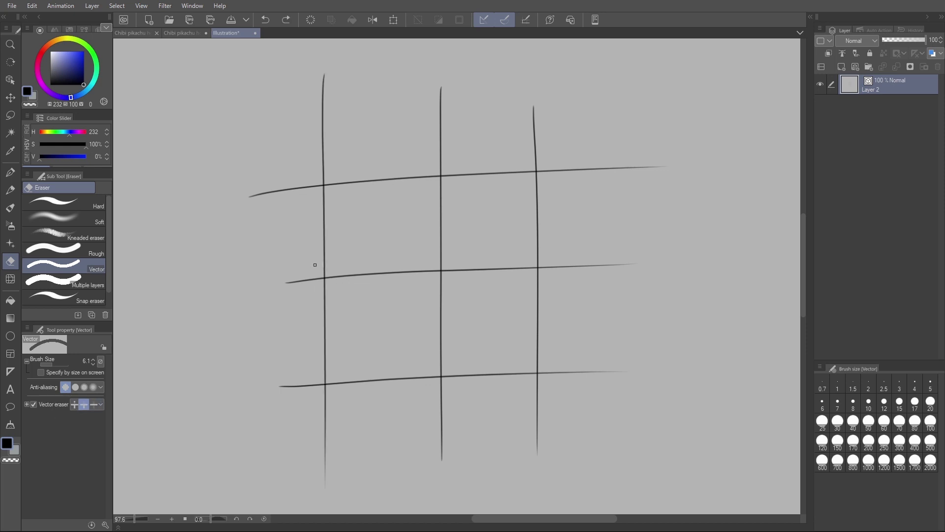
# Step: Erase pieces of the left and middle vertical lines up to their intersections
pyautogui.moveTo(315, 265); pyautogui.dragTo(349, 262)
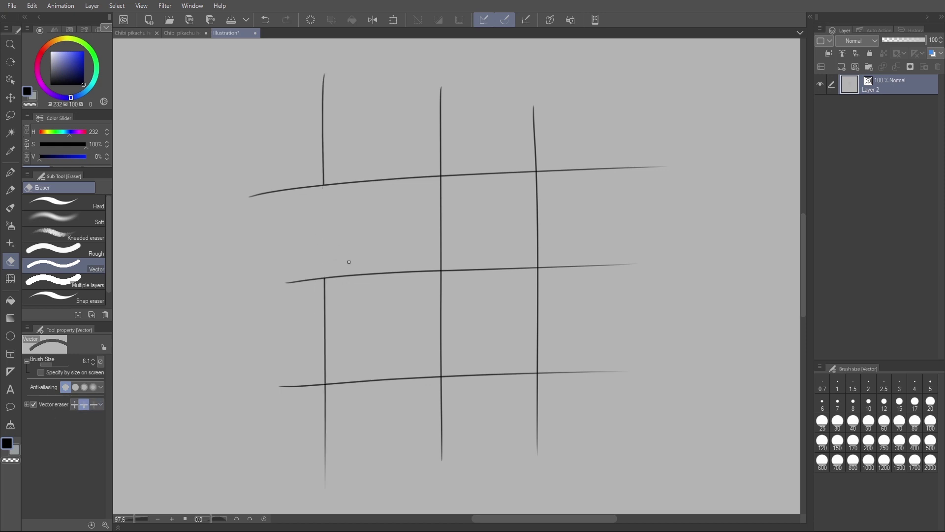
pyautogui.click(322, 420)
pyautogui.click(439, 330)
pyautogui.click(441, 148)
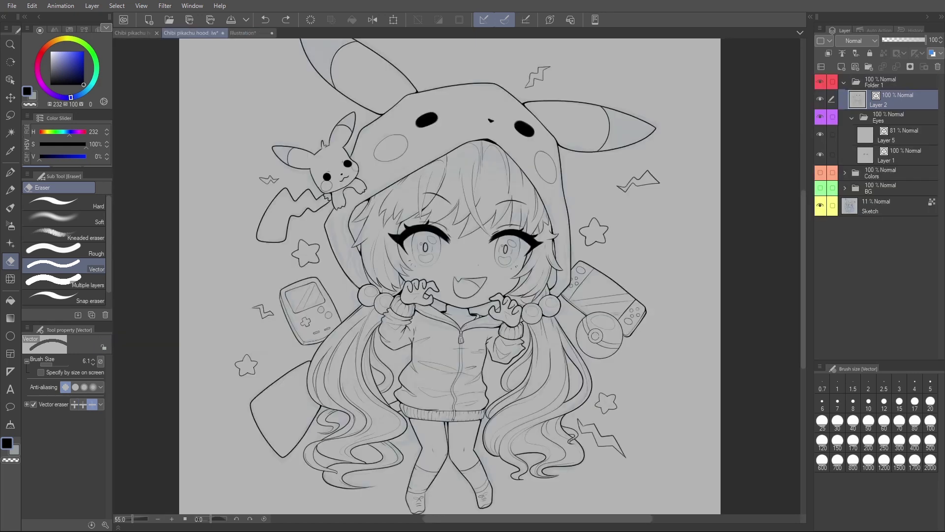